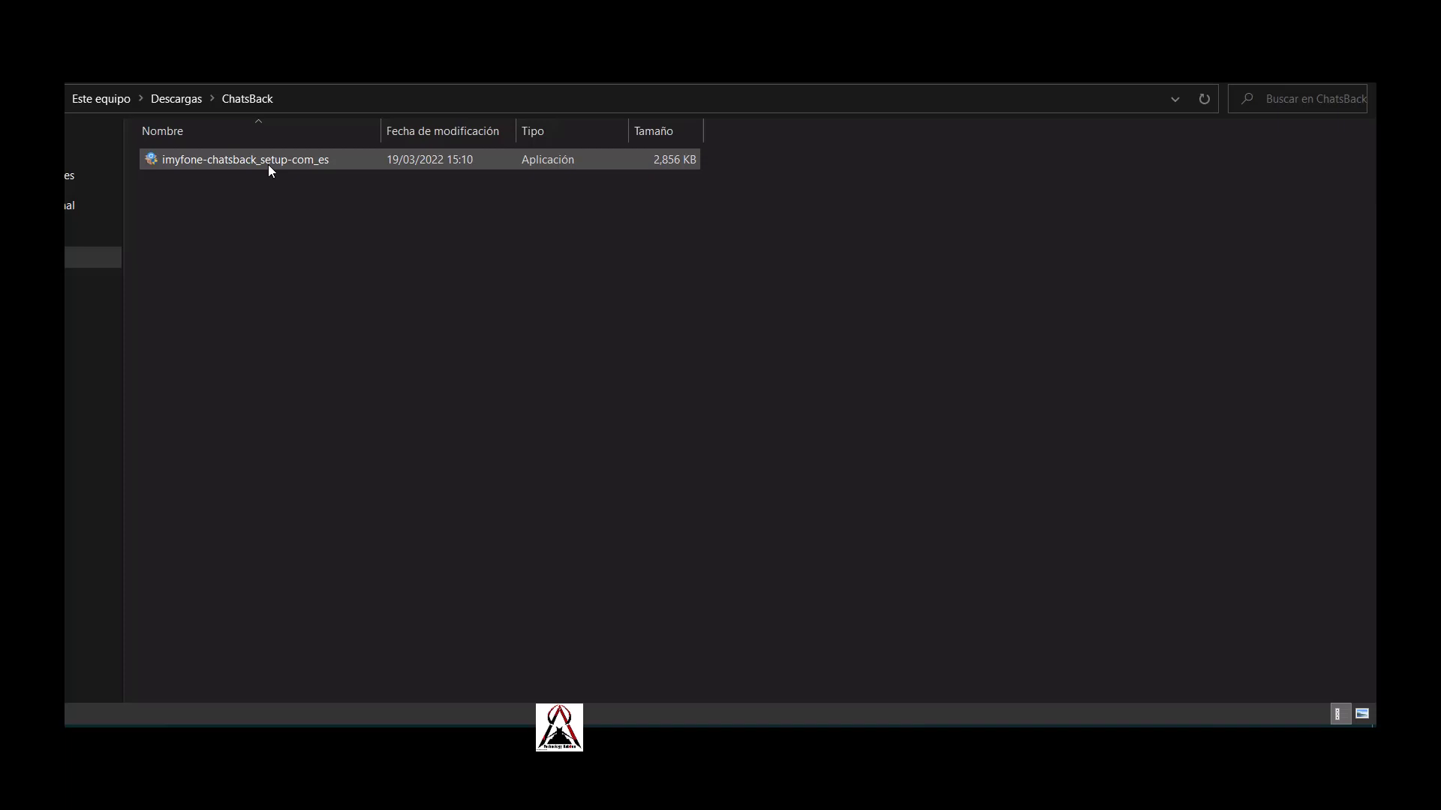
# Run imyfone-chatsback_setup-com_es and install ChatsBack for WhatsApp
pyautogui.doubleClick(268, 164)
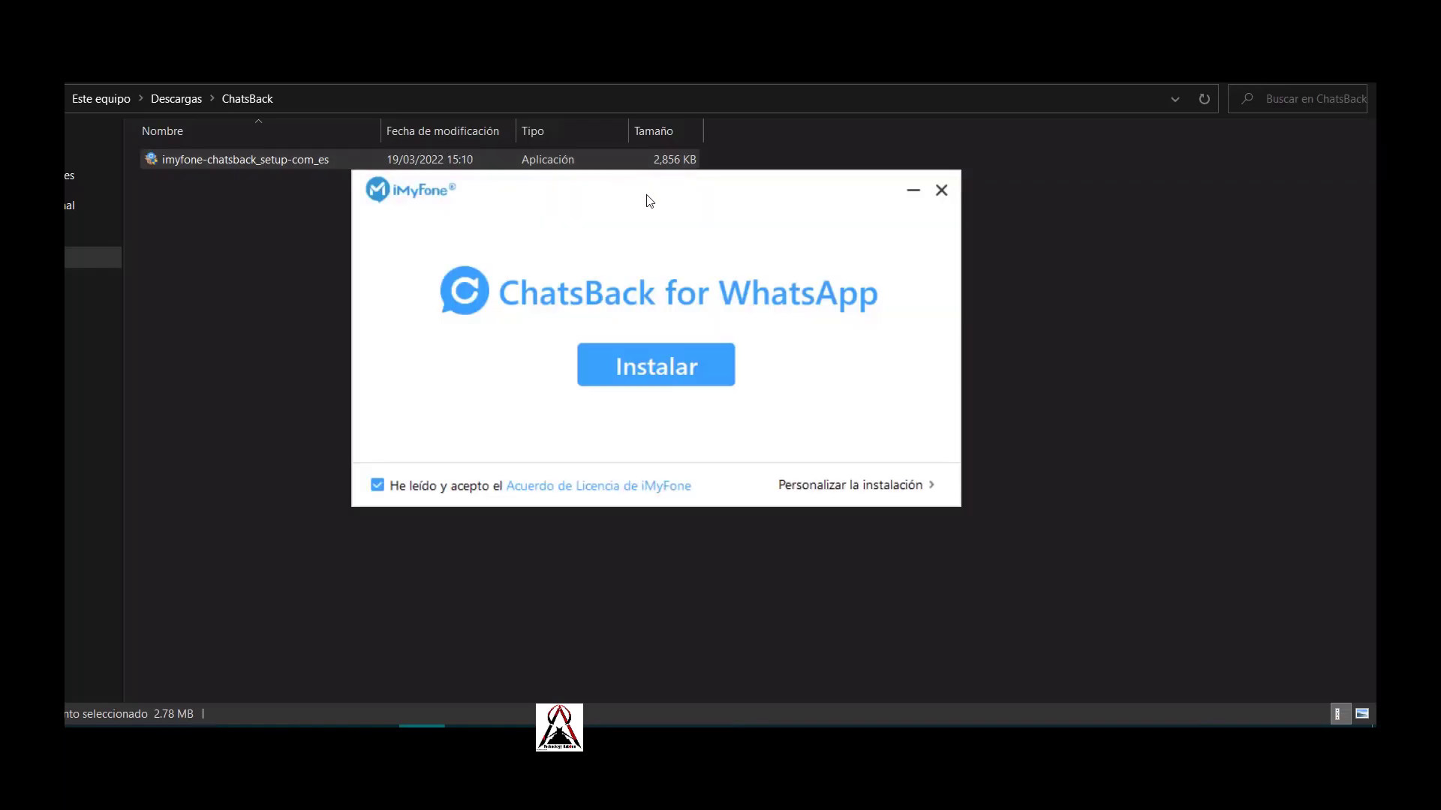
pyautogui.moveTo(650, 201); pyautogui.dragTo(699, 289)
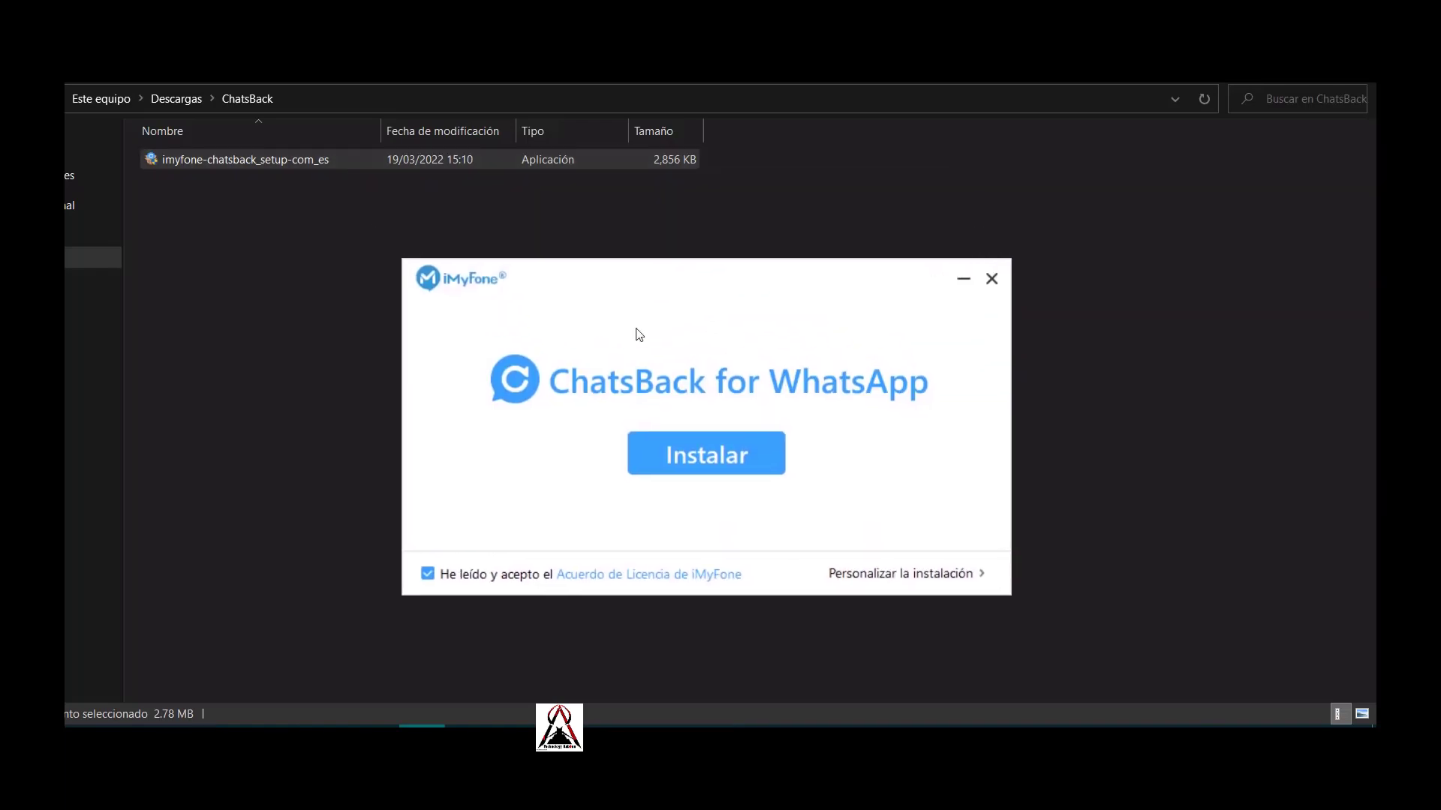
pyautogui.click(699, 475)
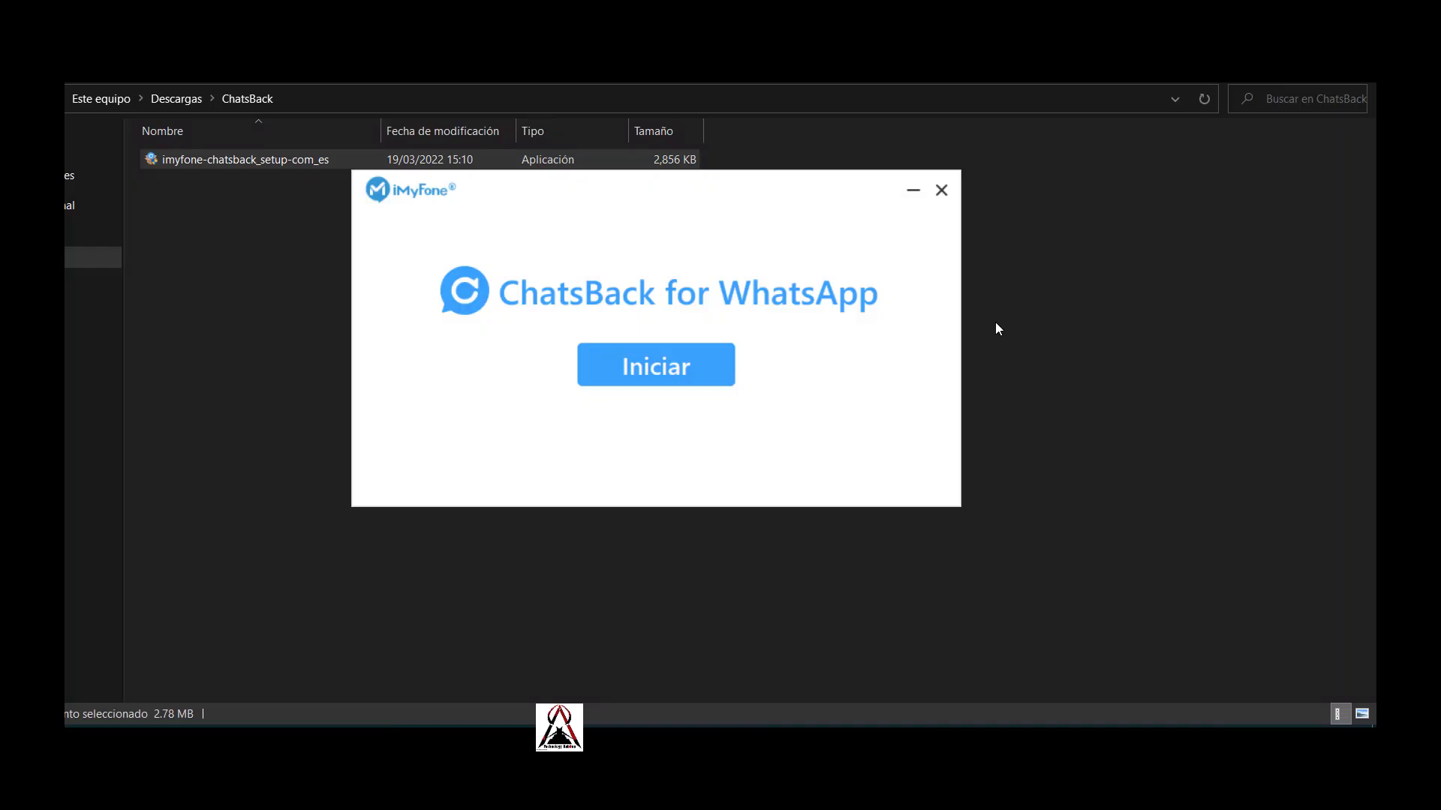
# Launch the installed ChatsBack for WhatsApp and dismiss its message center with the spring offers
pyautogui.click(669, 365)
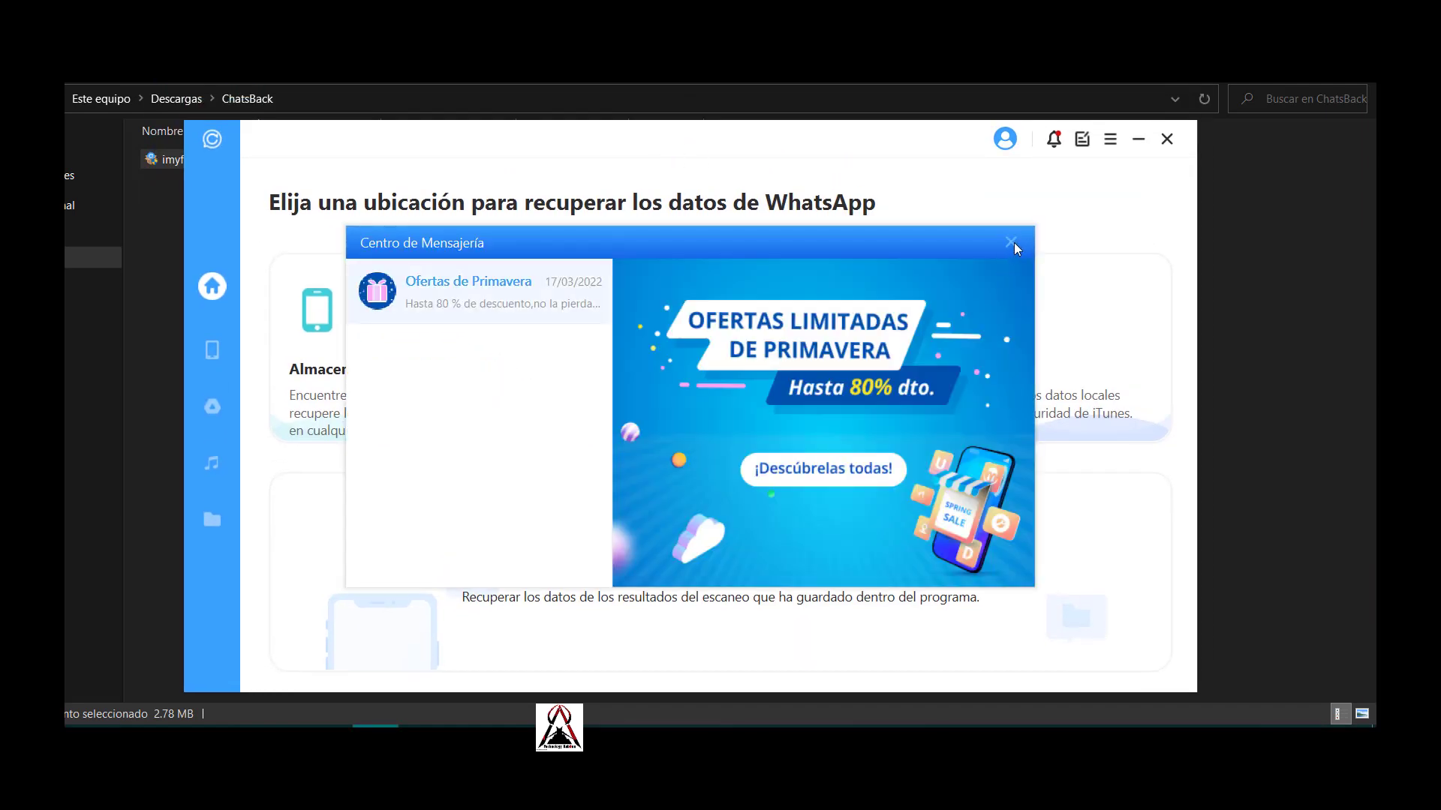
pyautogui.click(1012, 242)
pyautogui.moveTo(743, 140)
pyautogui.mouseDown()
pyautogui.moveTo(730, 75)
pyautogui.moveTo(749, 83)
pyautogui.moveTo(751, 117)
pyautogui.mouseUp()
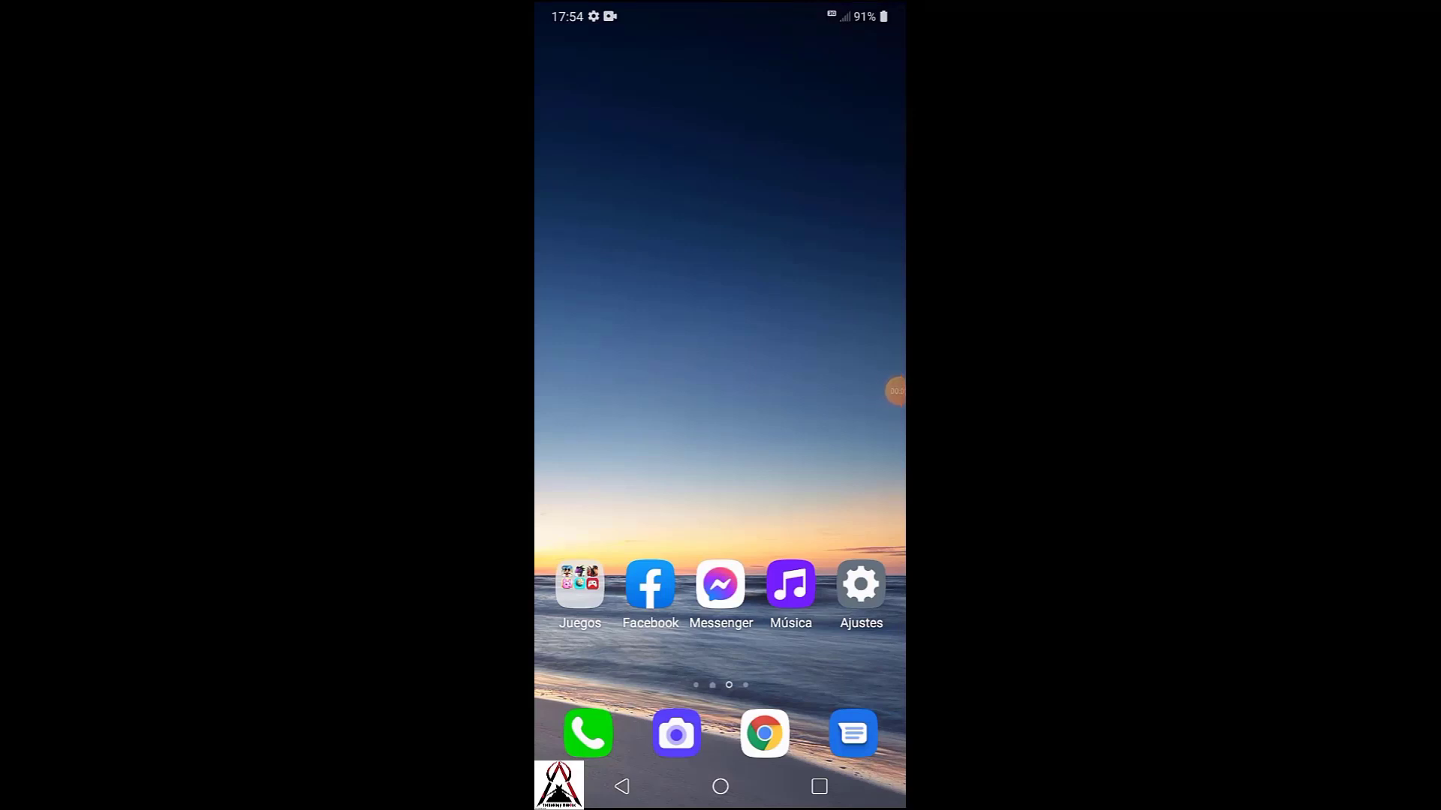
# On the phone, open the software information (Información de Software) for the device in the system settings
pyautogui.click(860, 584)
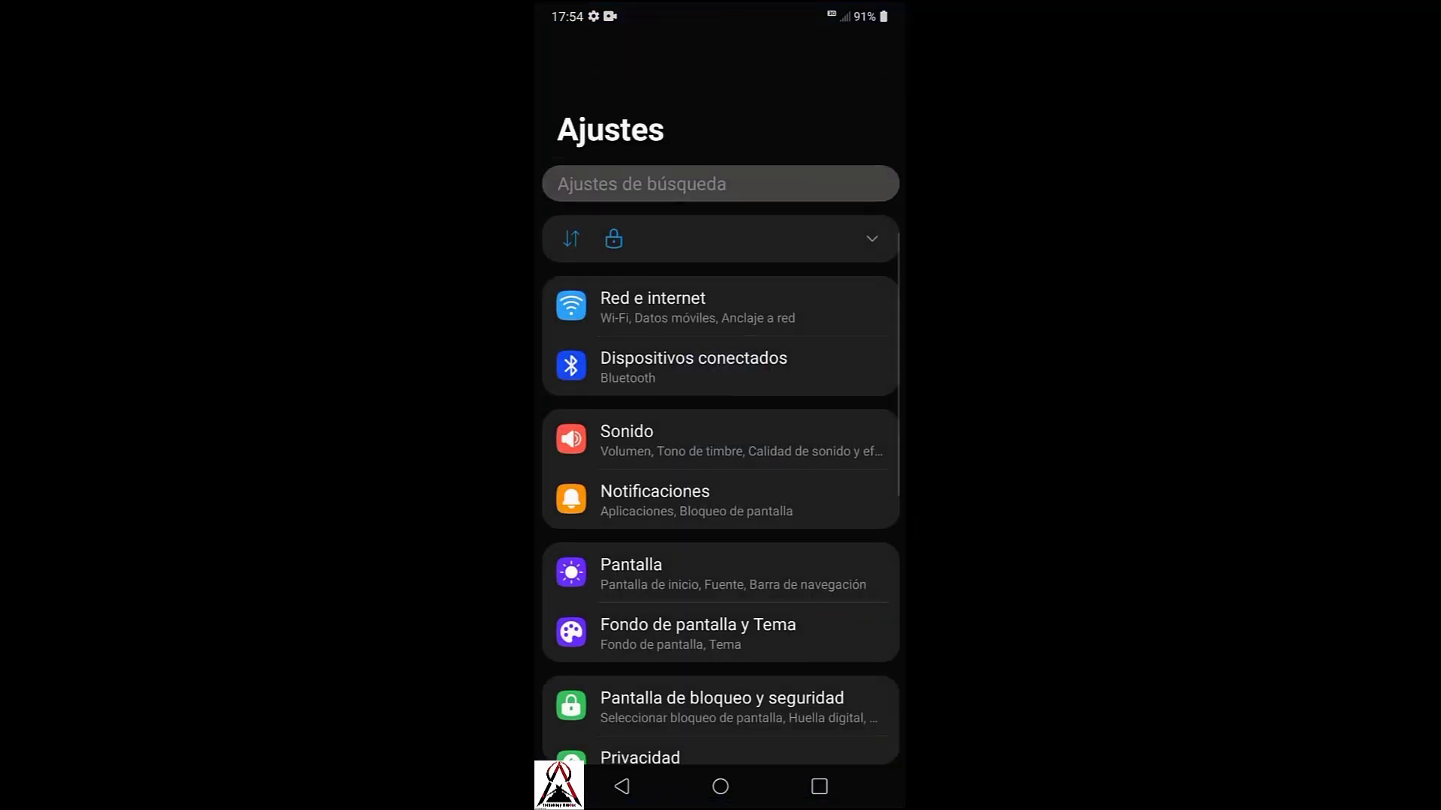
pyautogui.scroll(-10, 721, 450)
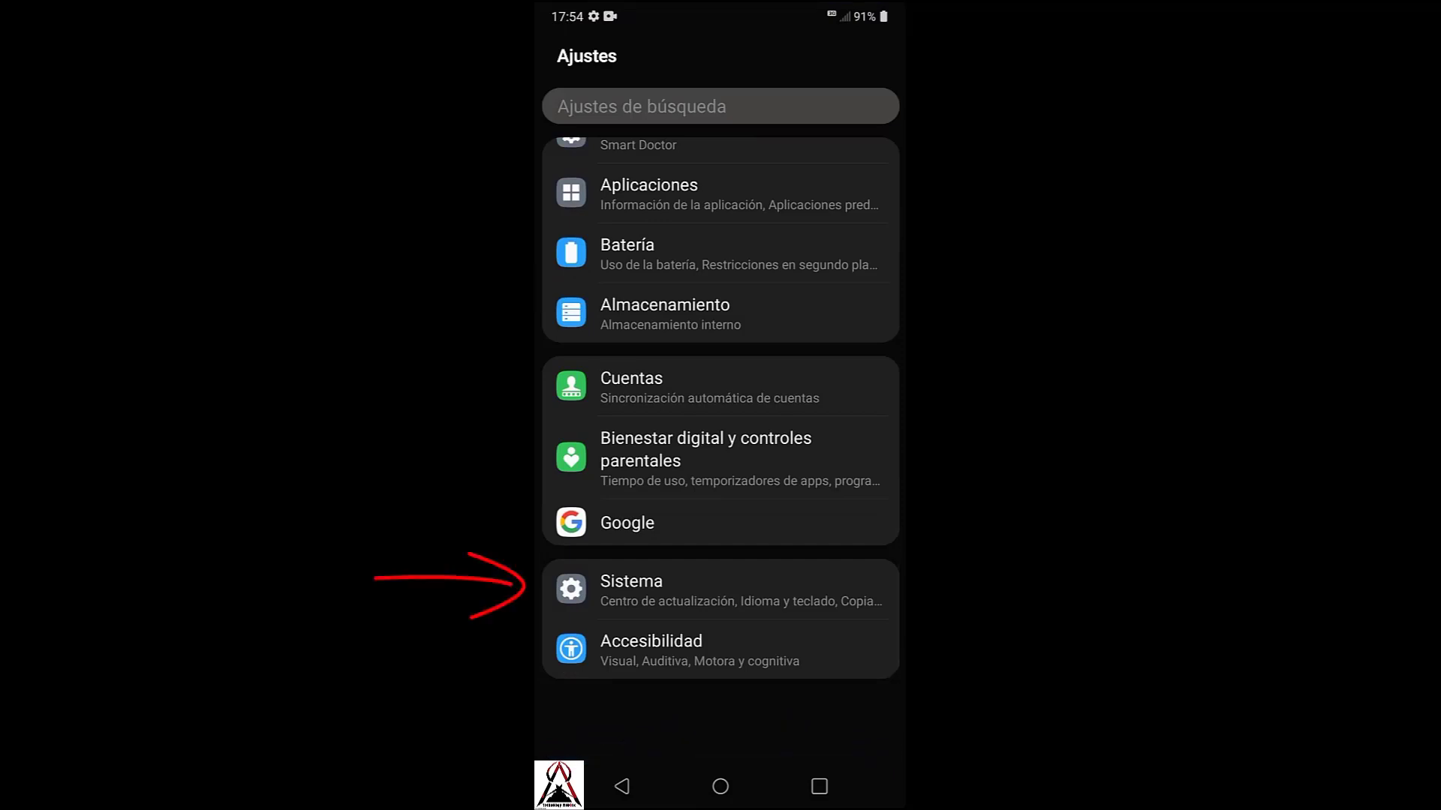
pyautogui.click(631, 589)
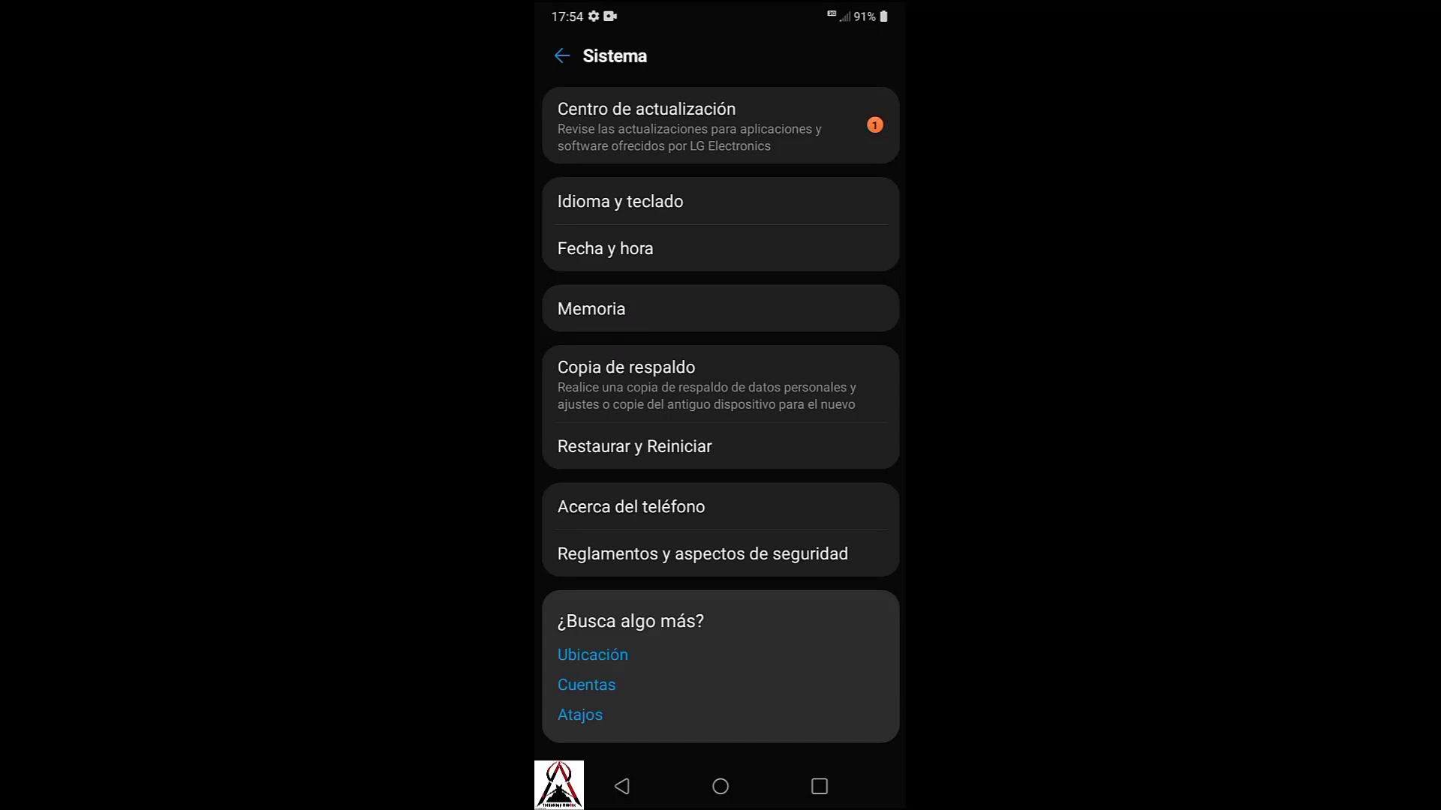
pyautogui.click(631, 506)
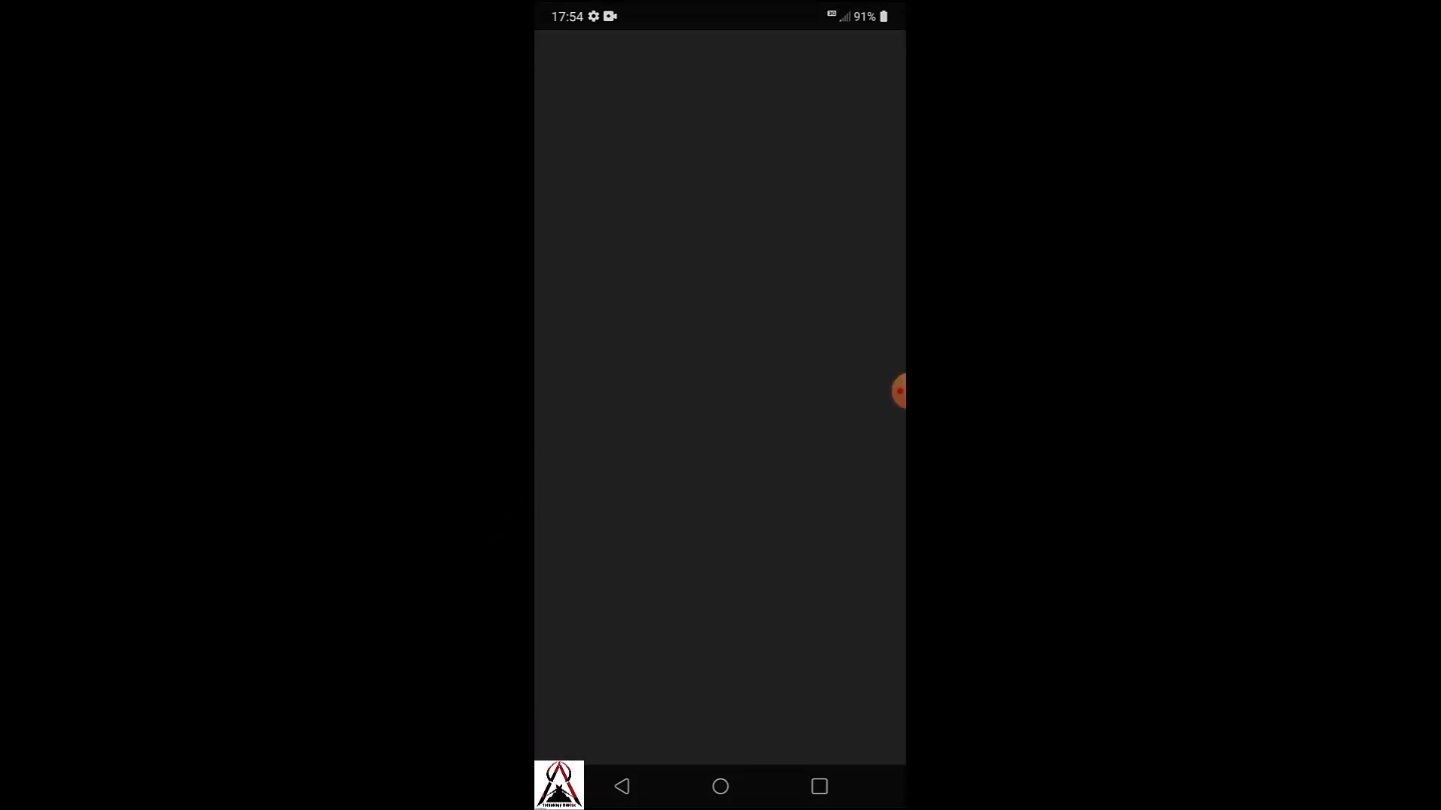
pyautogui.scroll(-3, 720, 526)
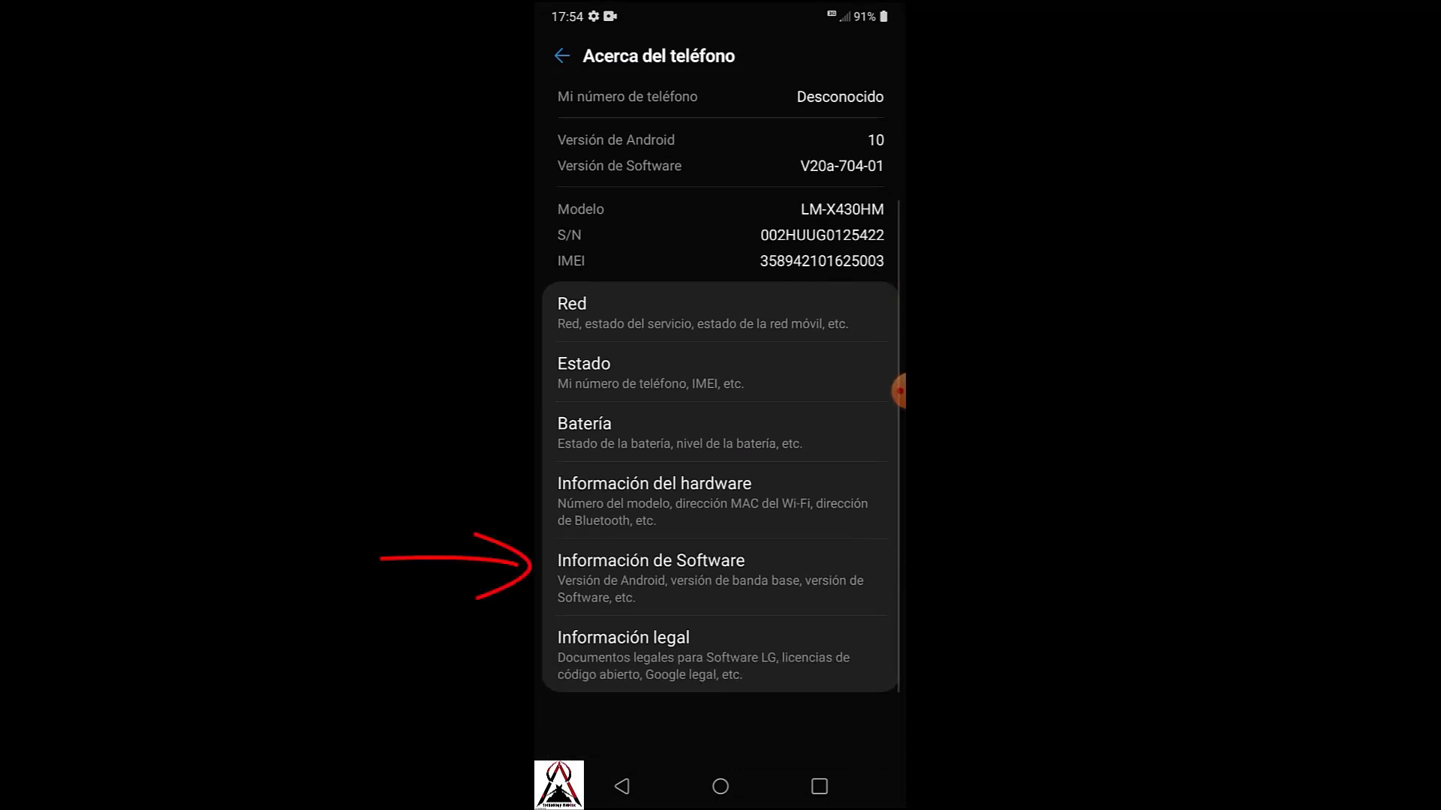
pyautogui.click(781, 578)
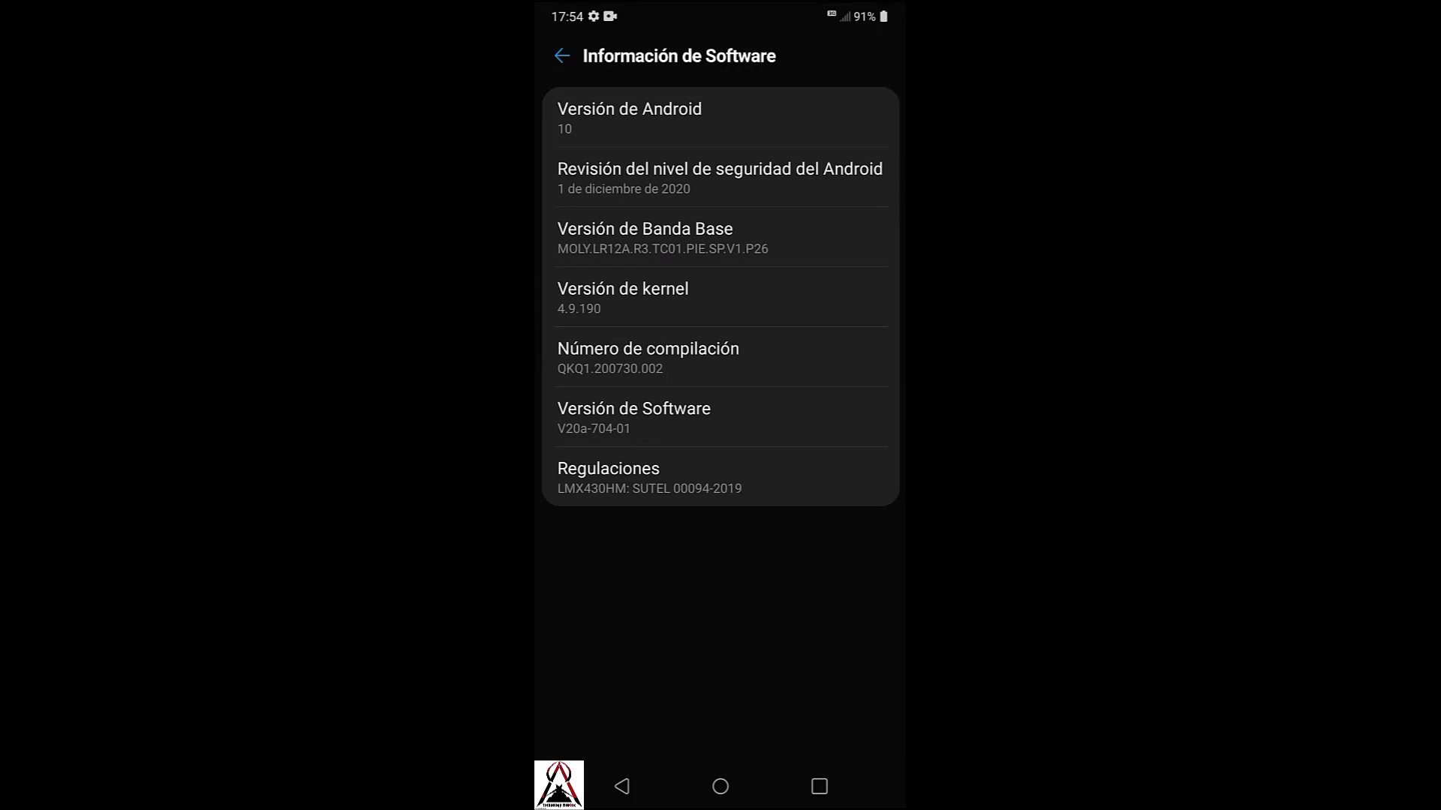
# Unlock developer mode through the build number (Número de compilación) and return to the Acerca del teléfono page
pyautogui.click(648, 356)
pyautogui.click(649, 356)
pyautogui.click(648, 356)
pyautogui.click(649, 357)
pyautogui.click(899, 390)
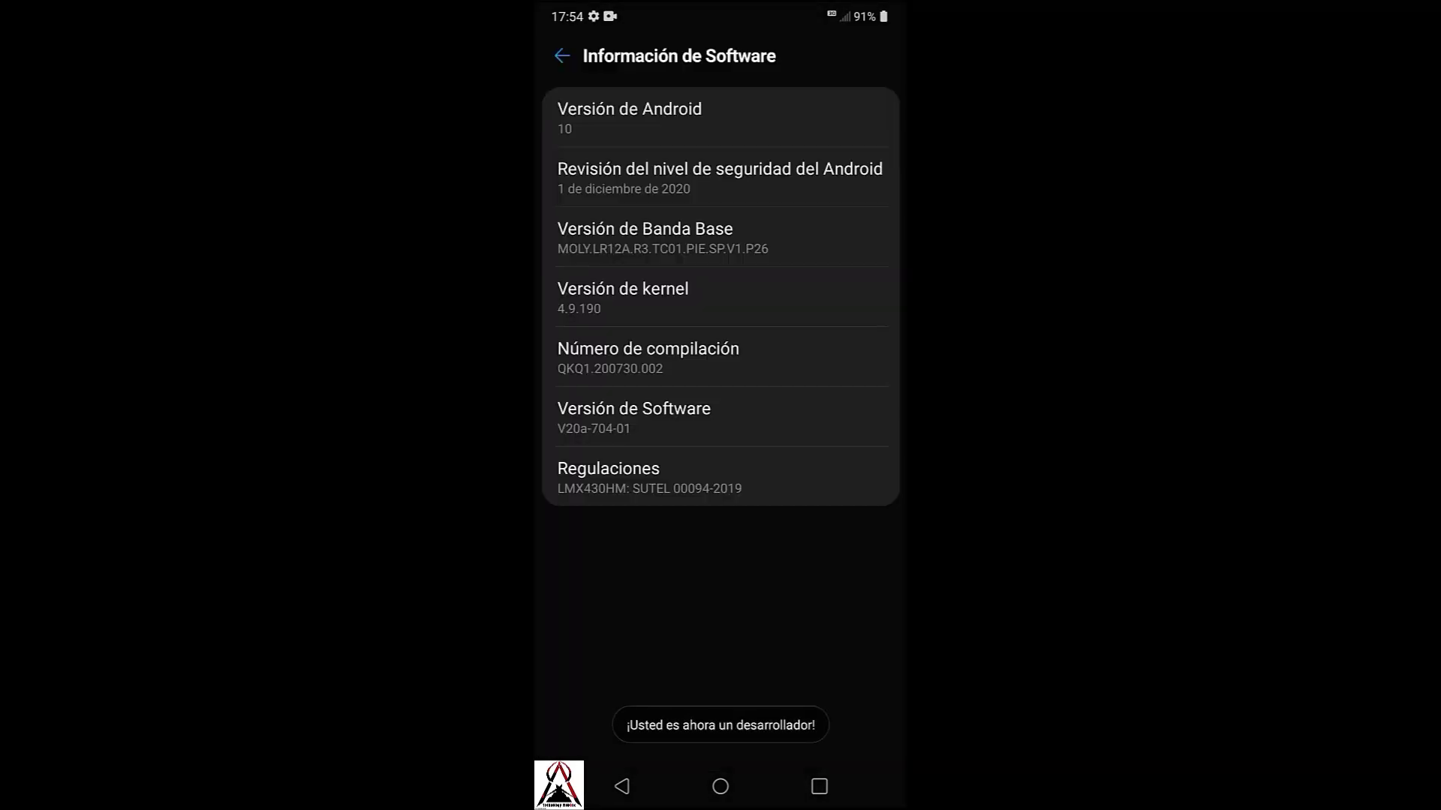
pyautogui.click(898, 390)
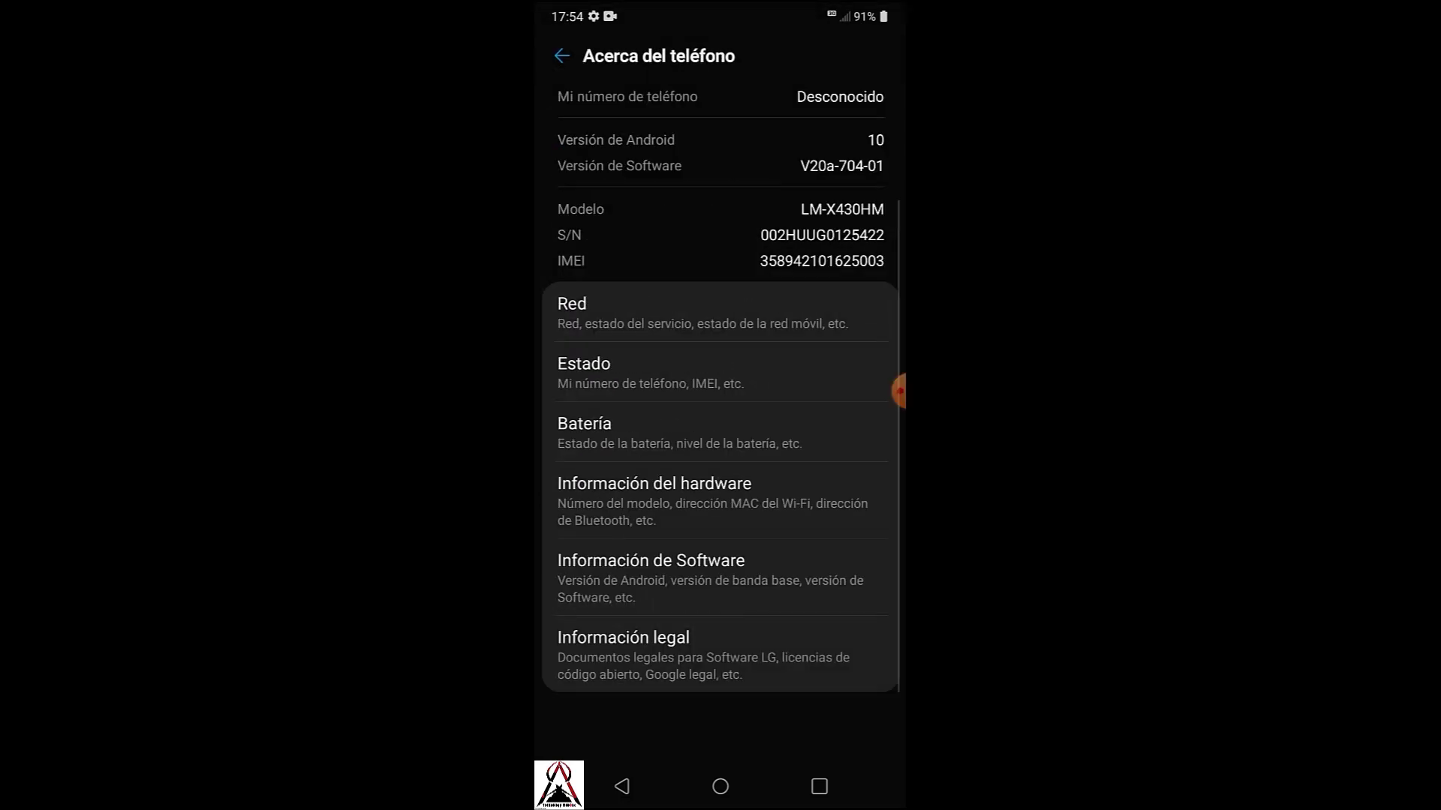
# Open Opciones del desarrollador, accept its warning, and enable and allow USB debugging (Depuración de USB)
pyautogui.click(561, 55)
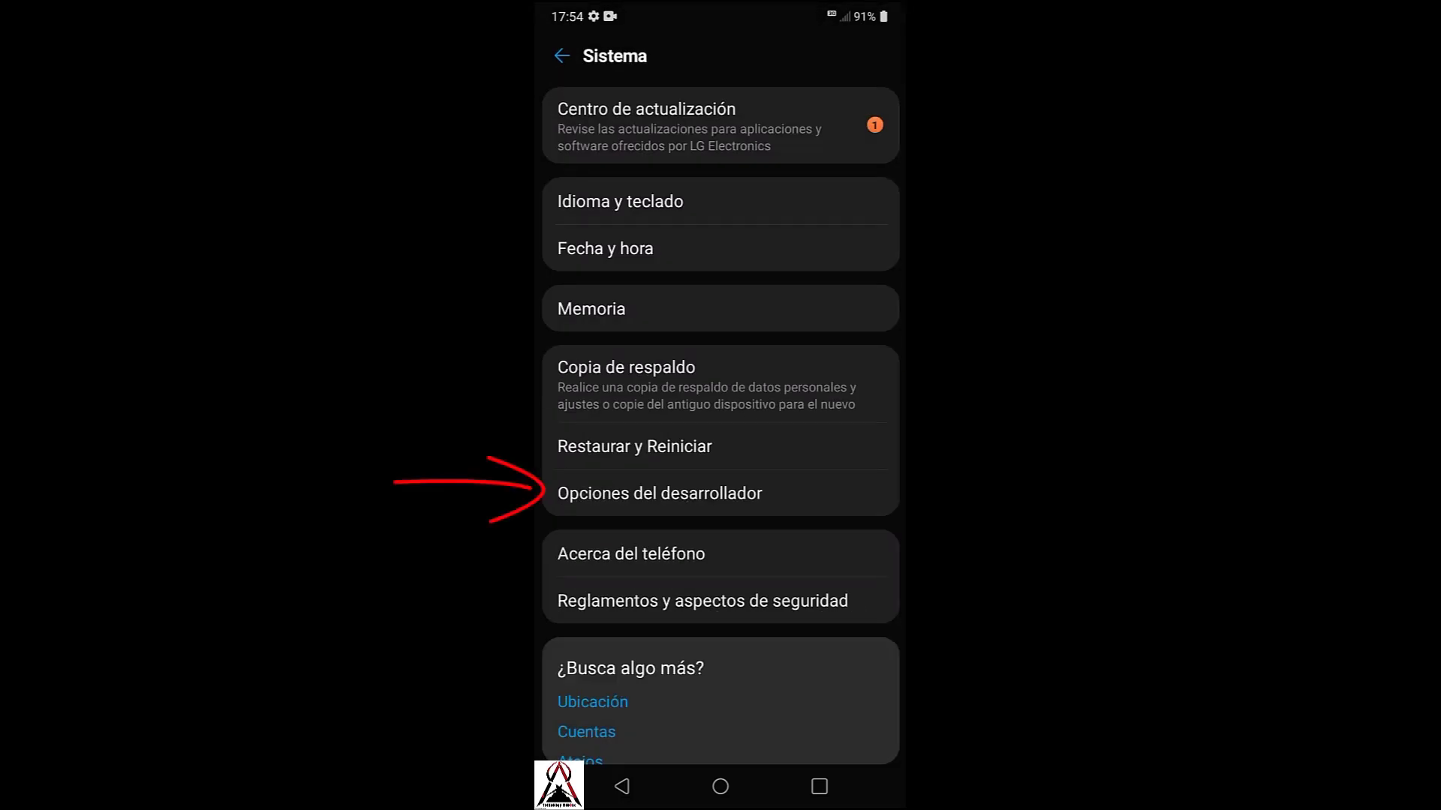
pyautogui.click(660, 493)
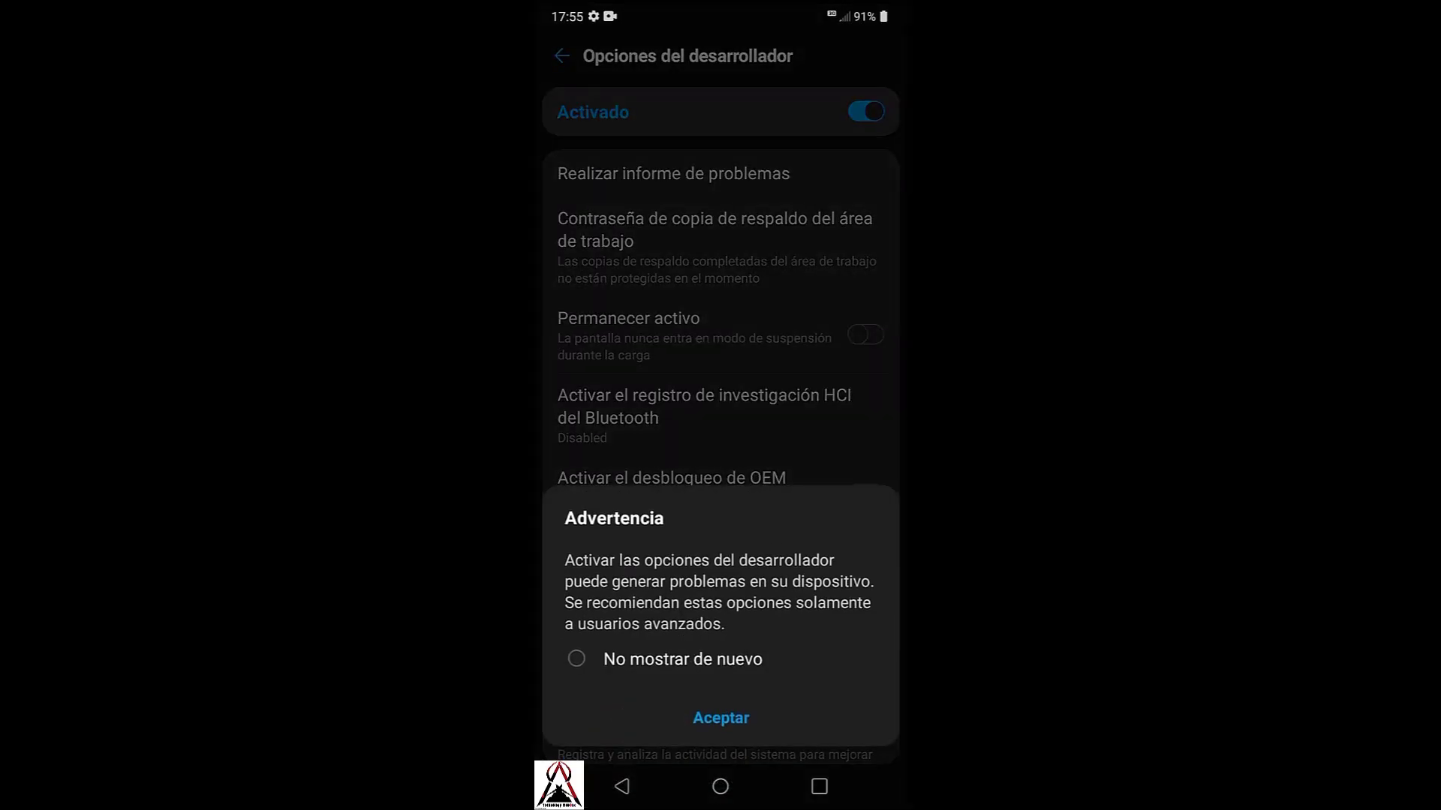
pyautogui.click(720, 718)
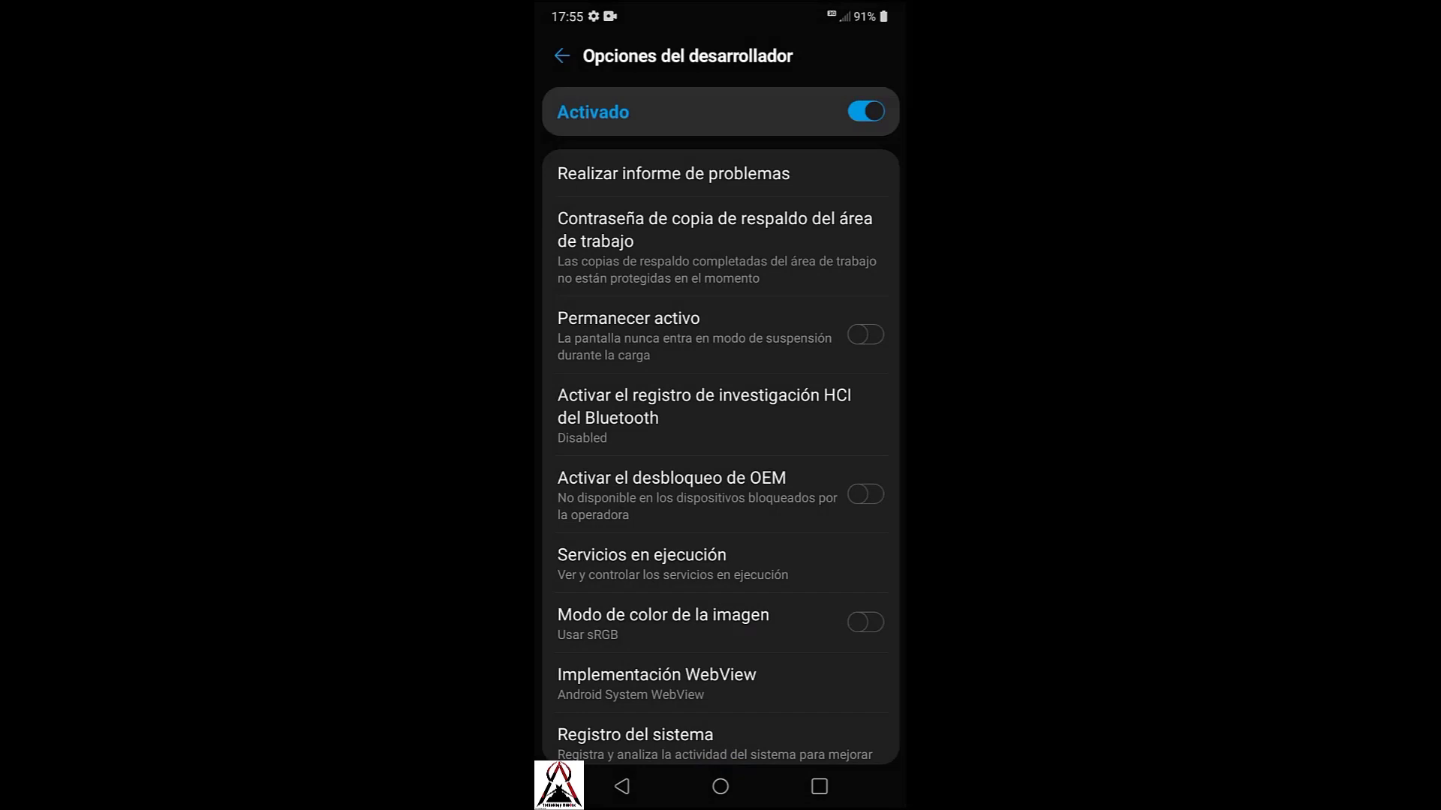
pyautogui.scroll(-15, 721, 457)
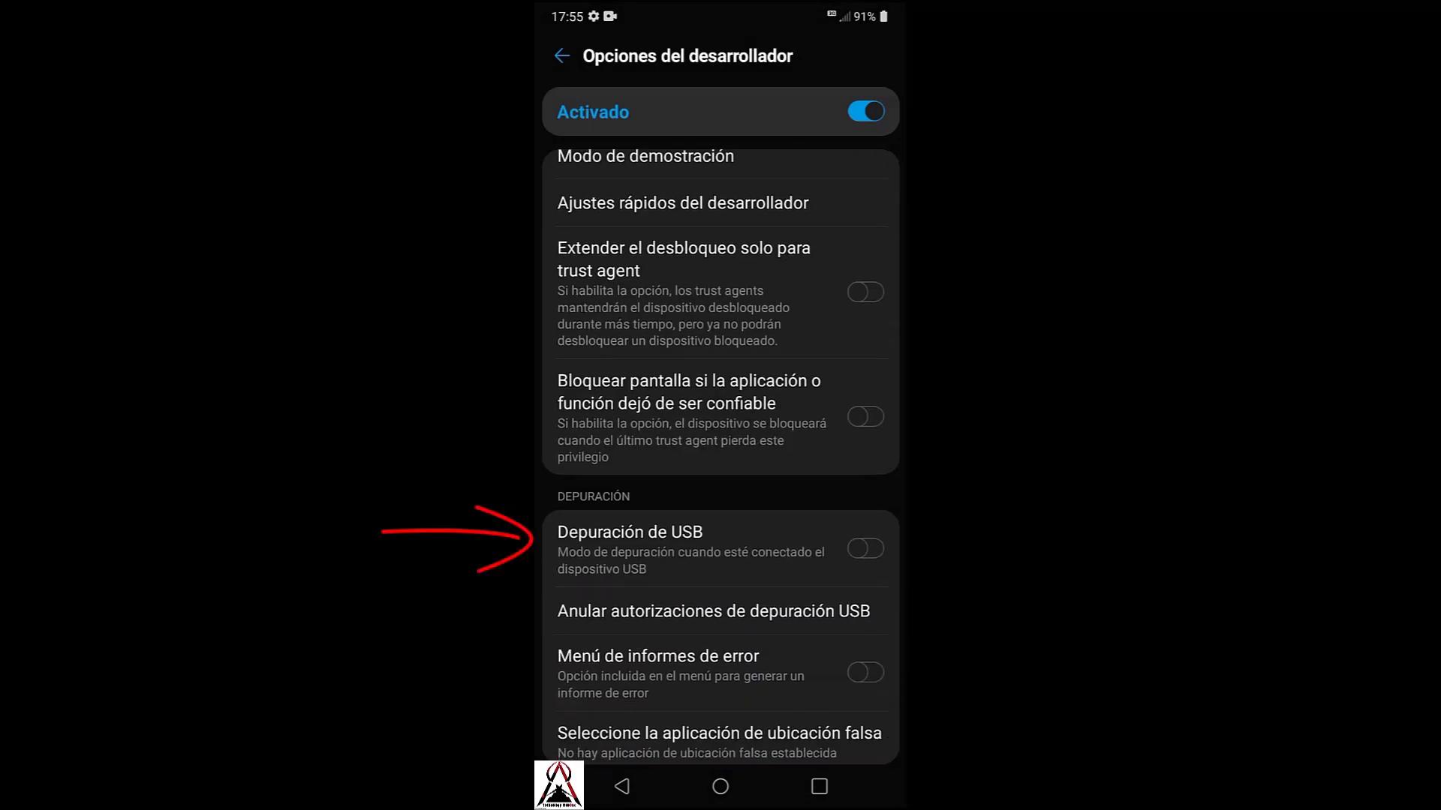
pyautogui.click(865, 549)
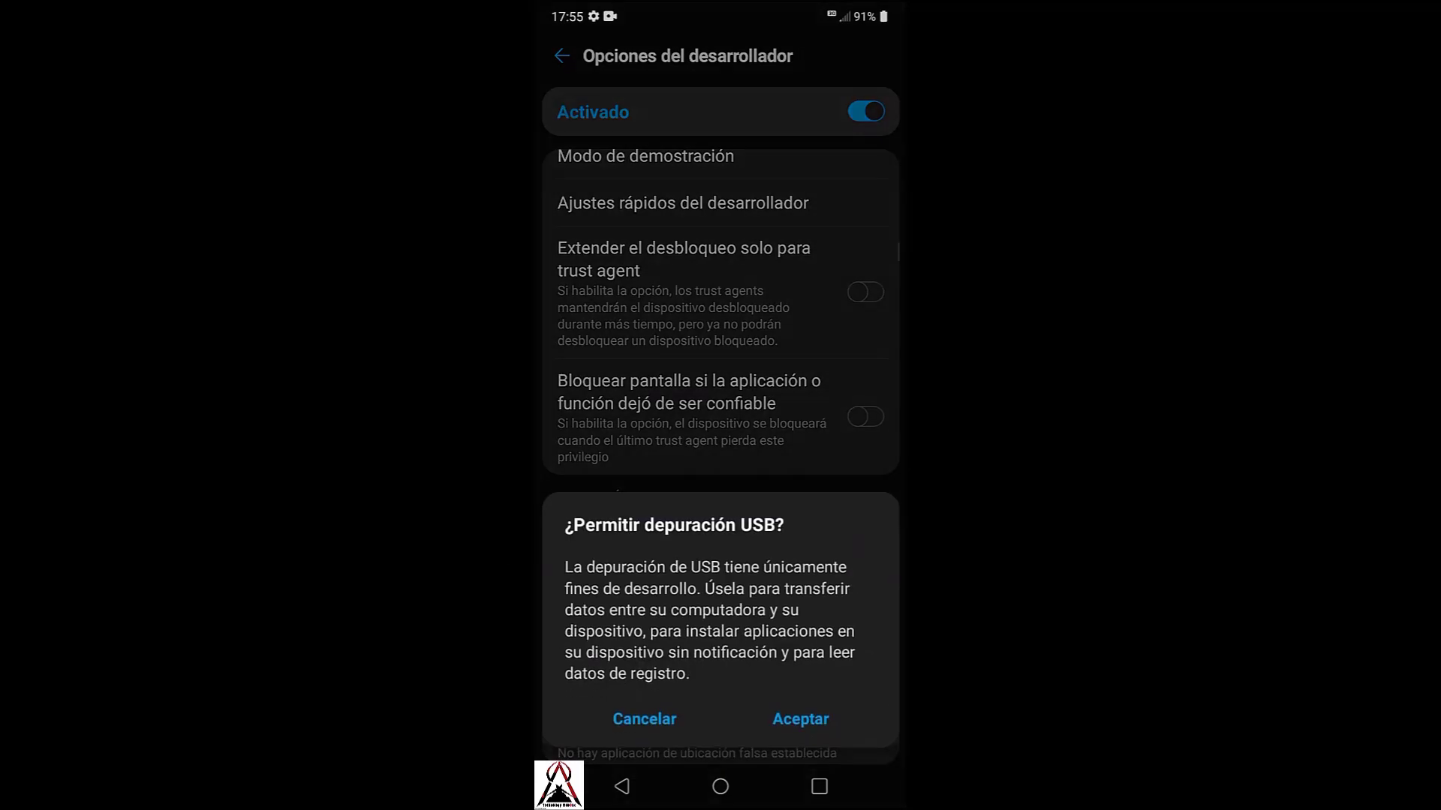
pyautogui.click(800, 719)
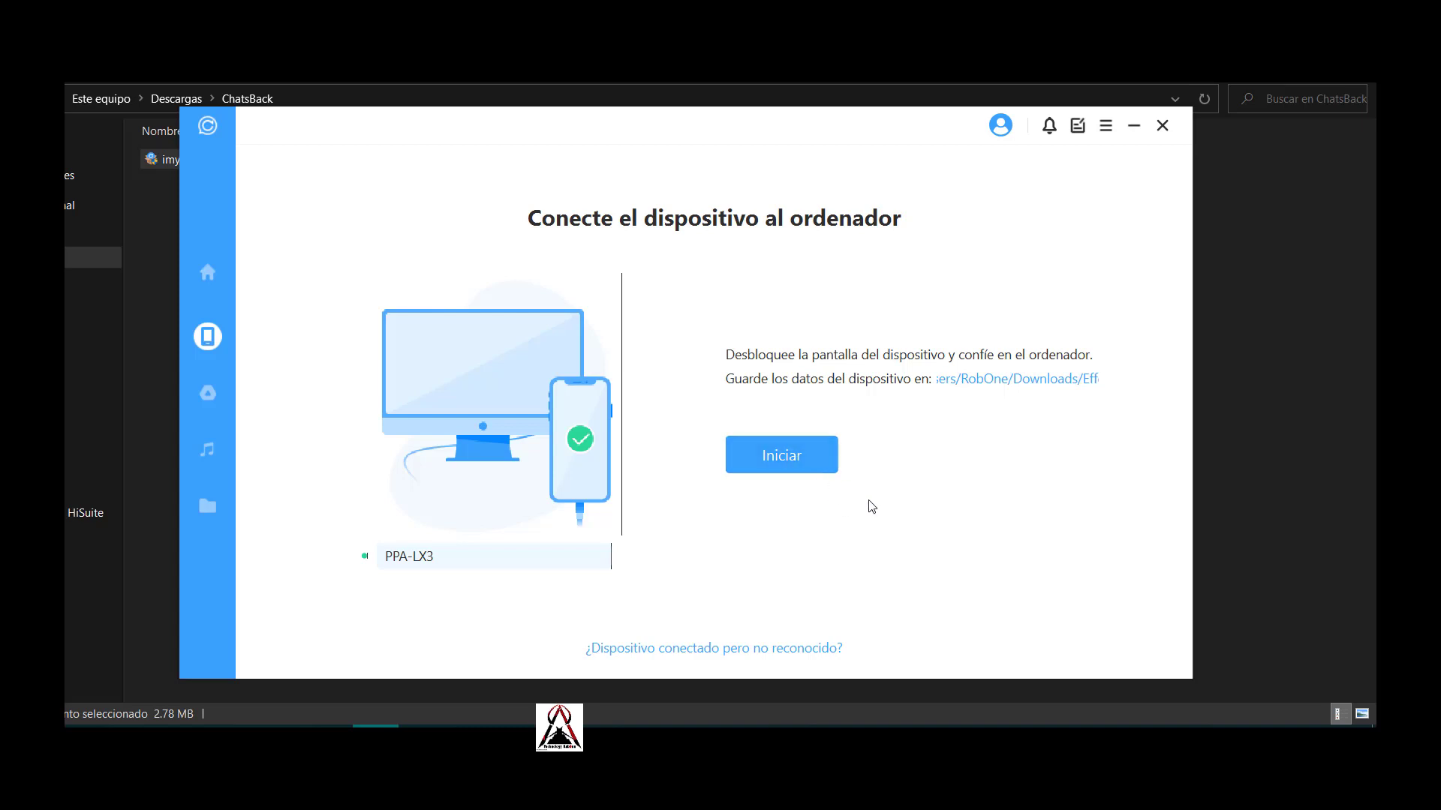
# Switch to ChatsBack on the computer and choose device storage (Almacenamiento del dispositivo) as the WhatsApp recovery source
pyautogui.click(195, 276)
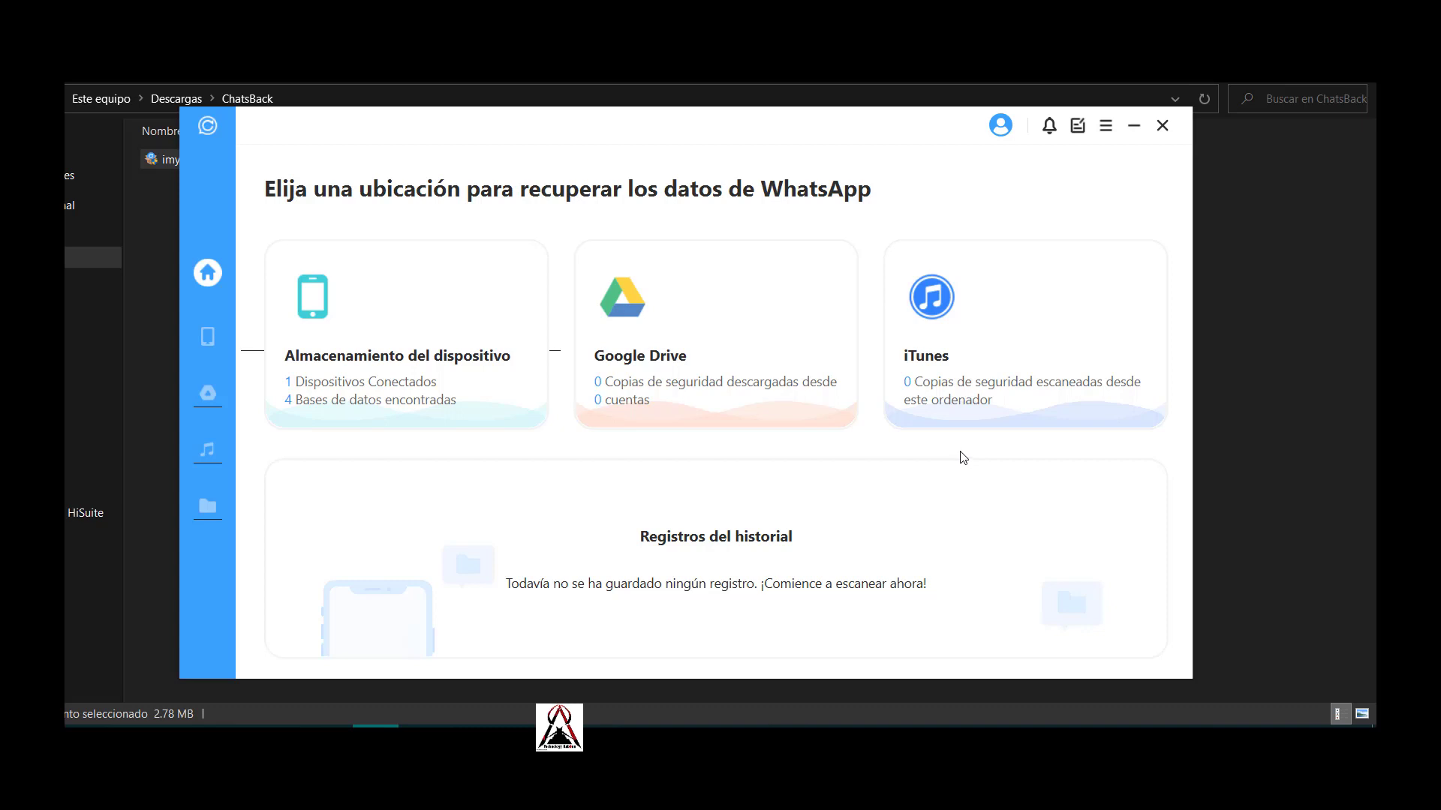
pyautogui.click(403, 380)
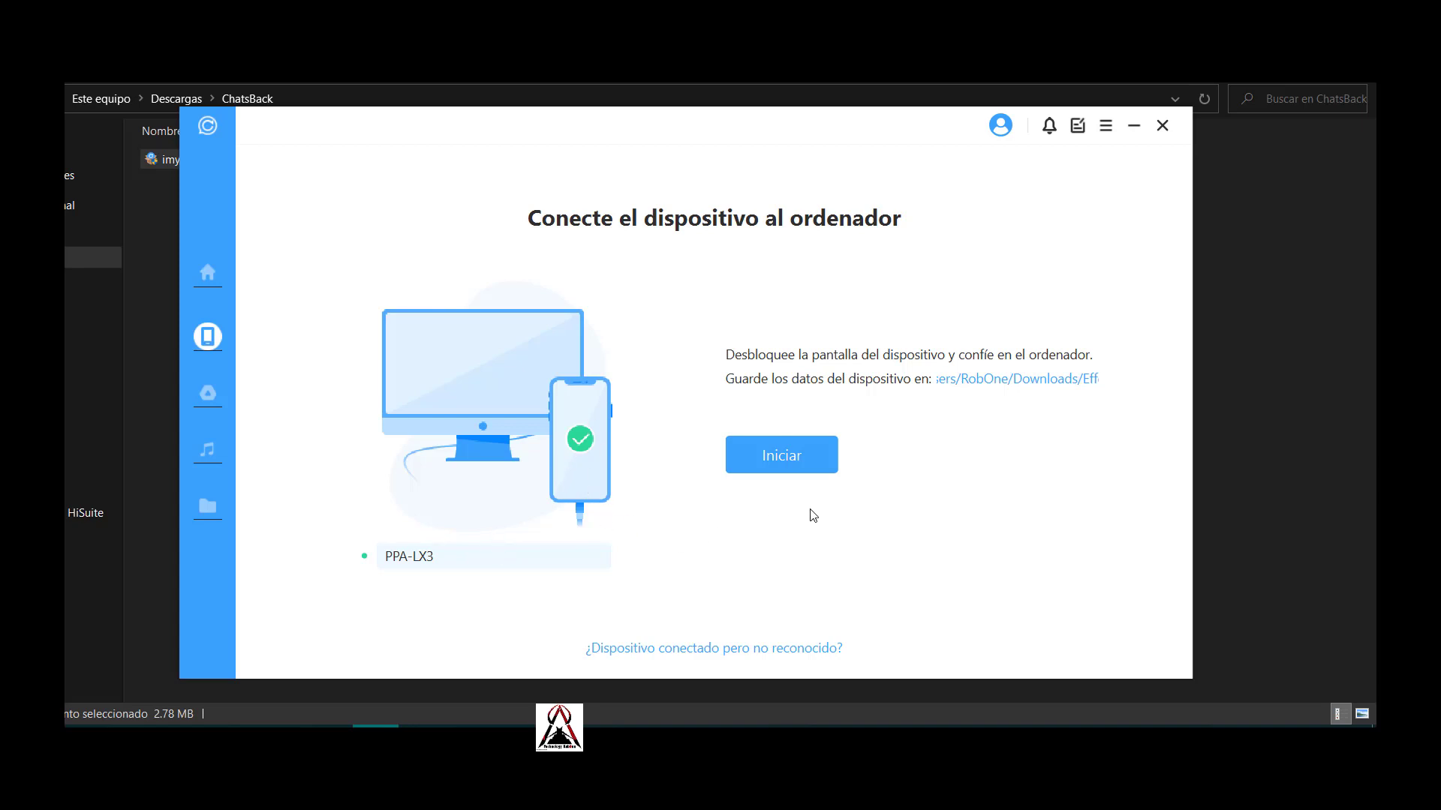
pyautogui.click(785, 453)
# Browse for a new device data save location in the ChatsBack folder under Descargas
pyautogui.click(1009, 385)
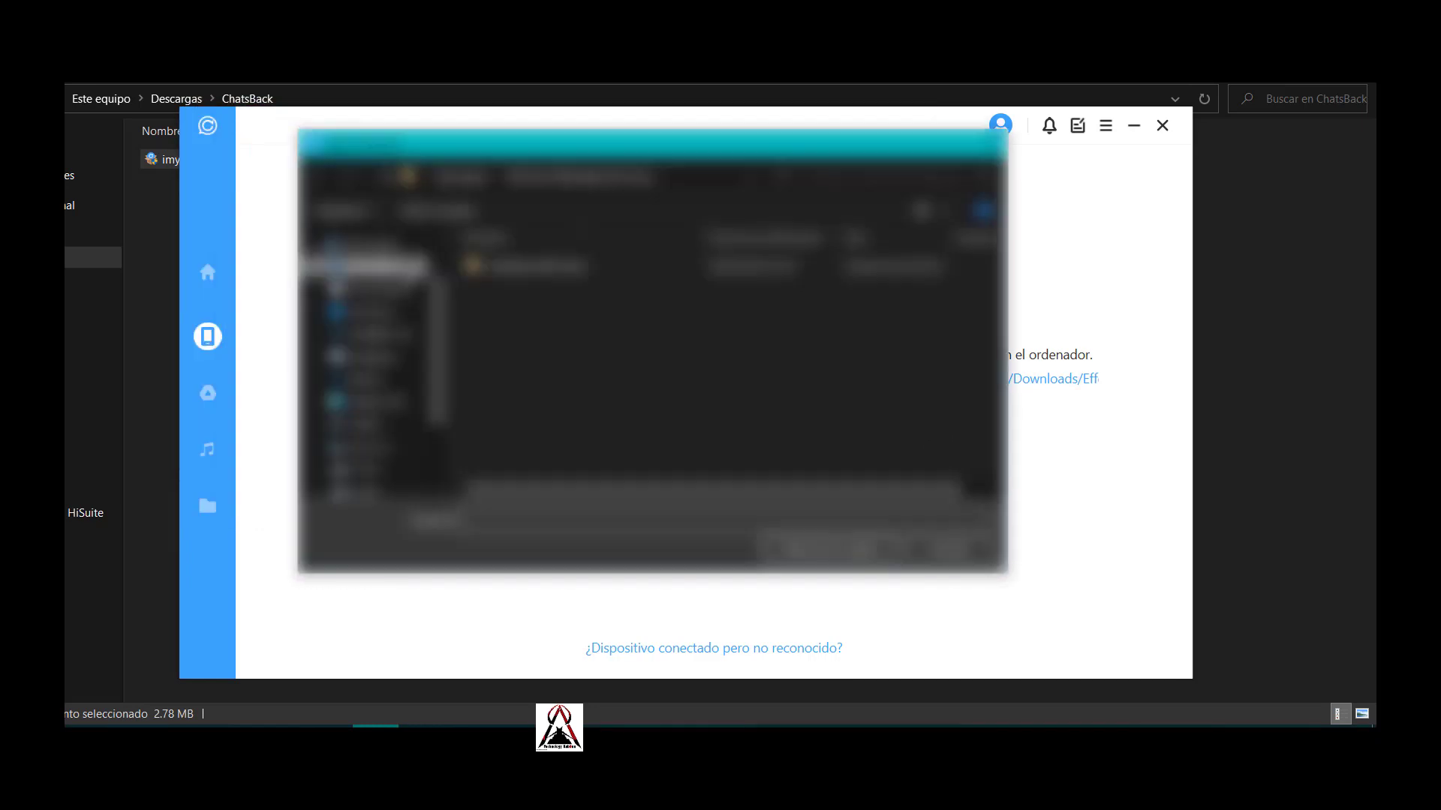
pyautogui.click(367, 267)
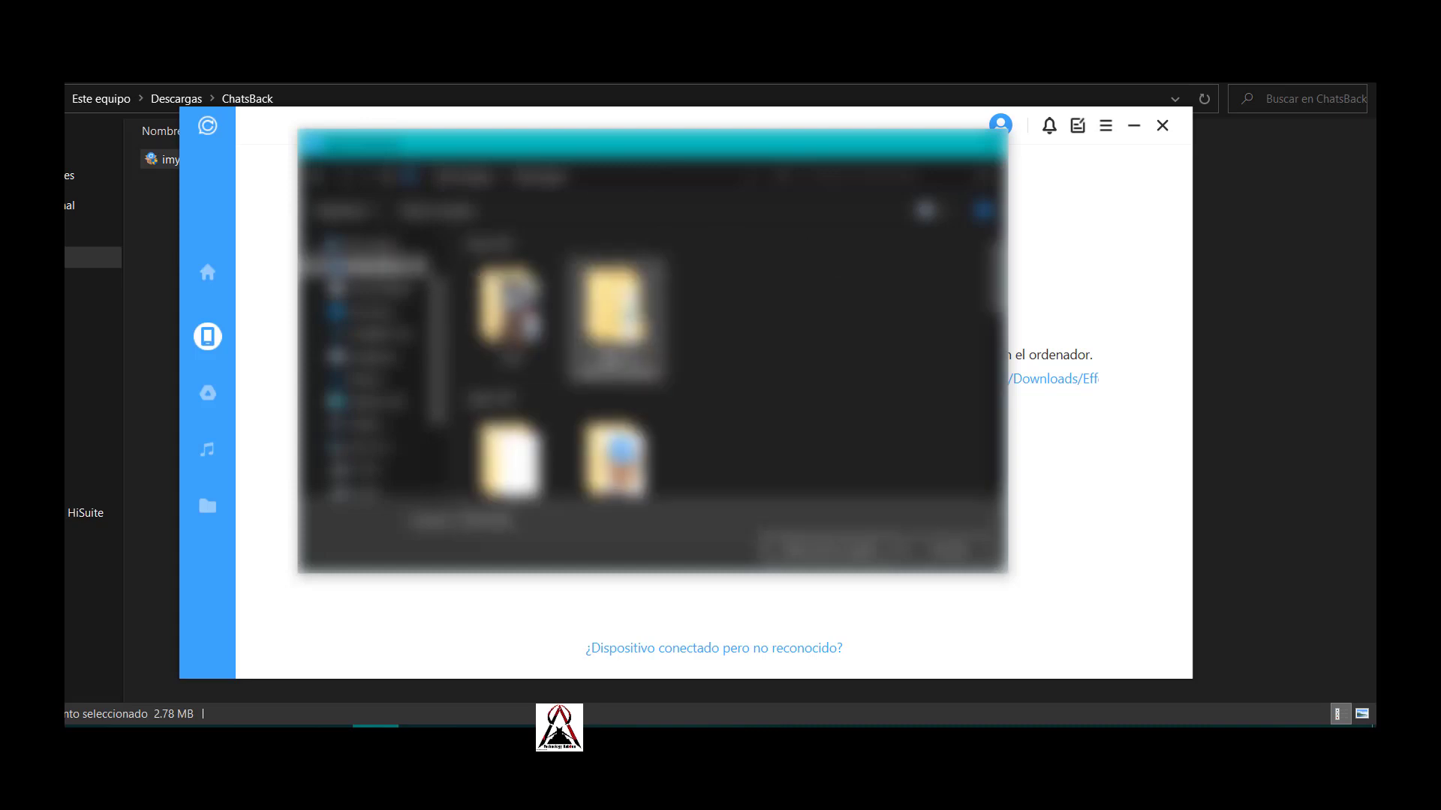
pyautogui.scroll(-2, 622, 376)
pyautogui.doubleClick(628, 373)
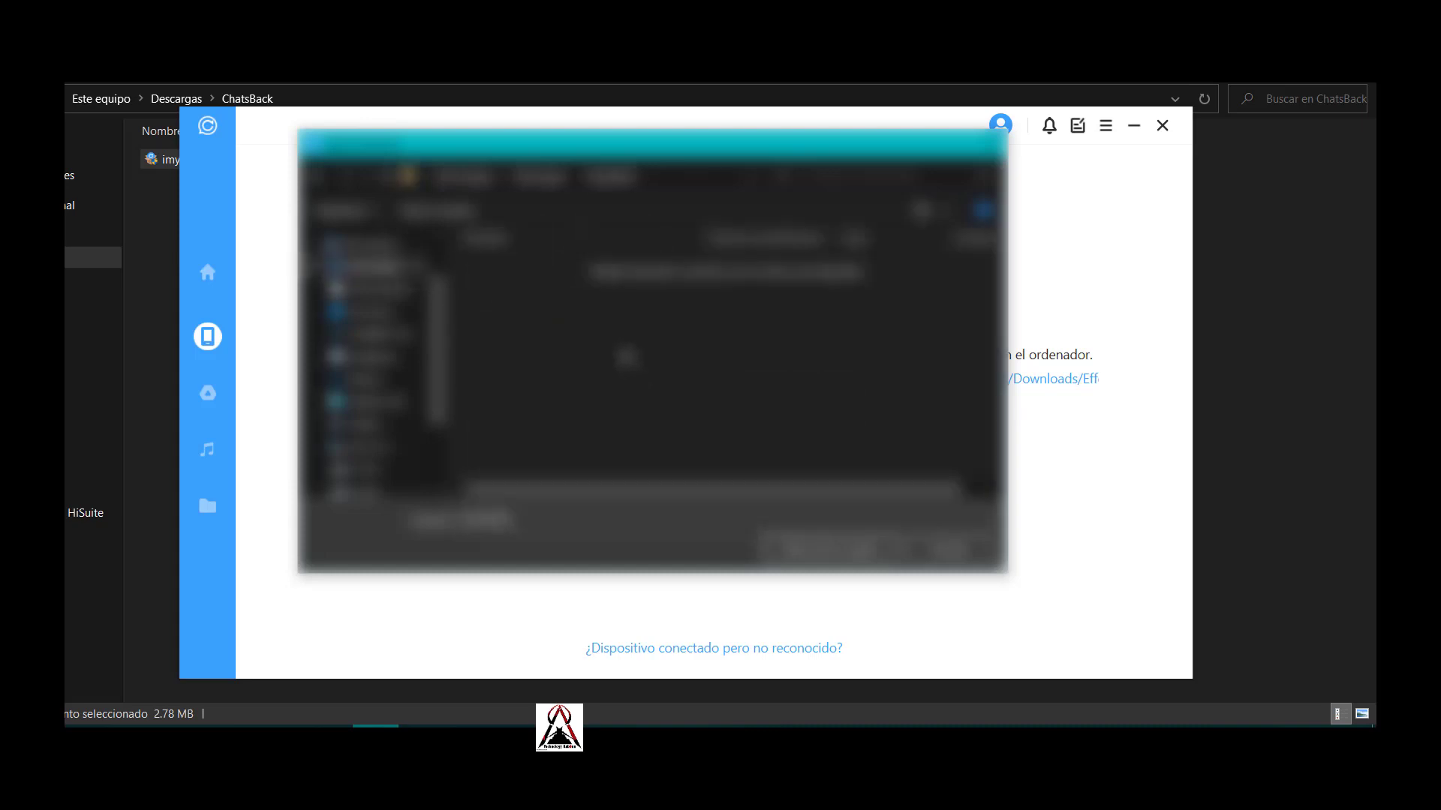
# Create a new folder named Recuperados inside the ChatsBack folder
pyautogui.rightClick(611, 347)
pyautogui.moveTo(793, 533)
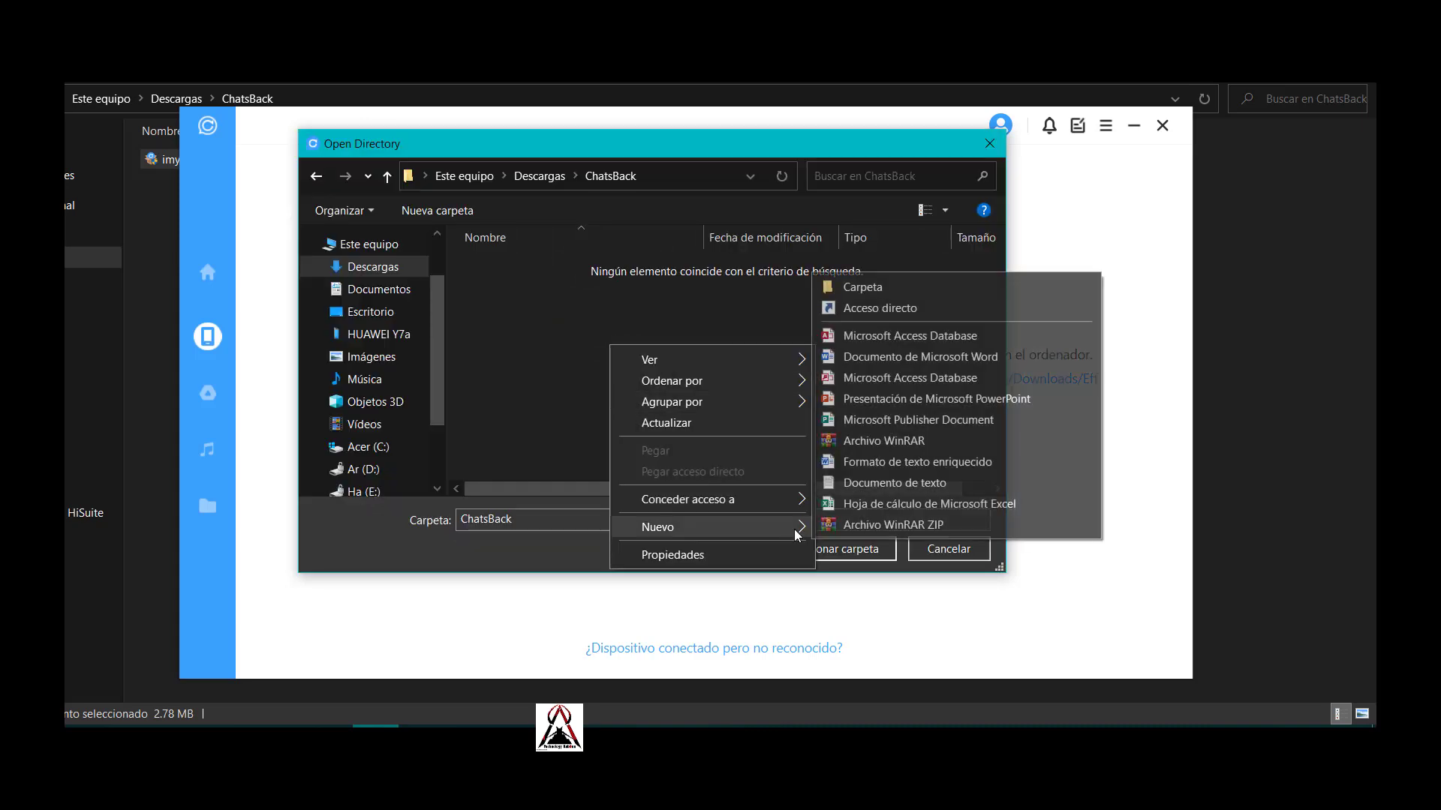
pyautogui.click(881, 287)
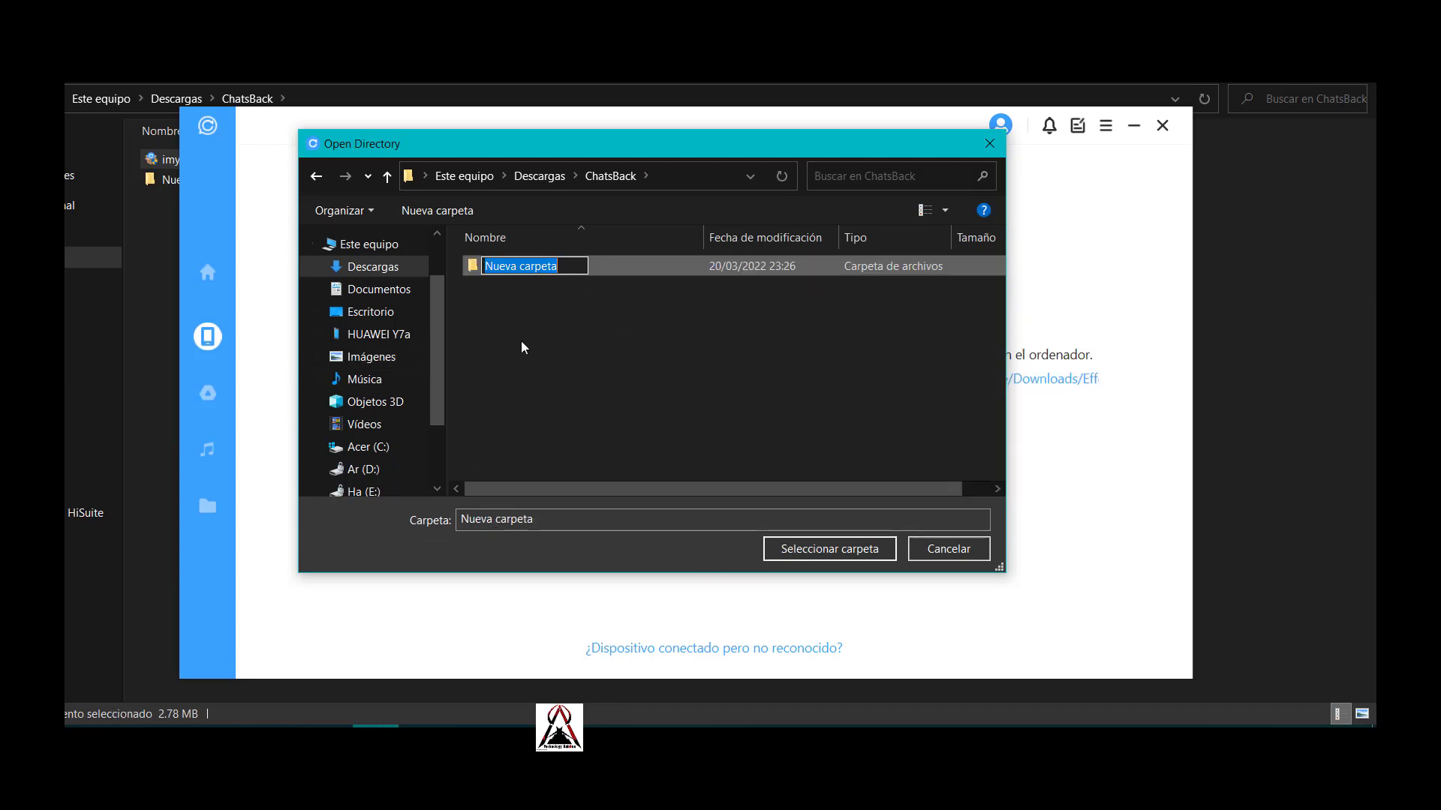
pyautogui.write('Recuperados')
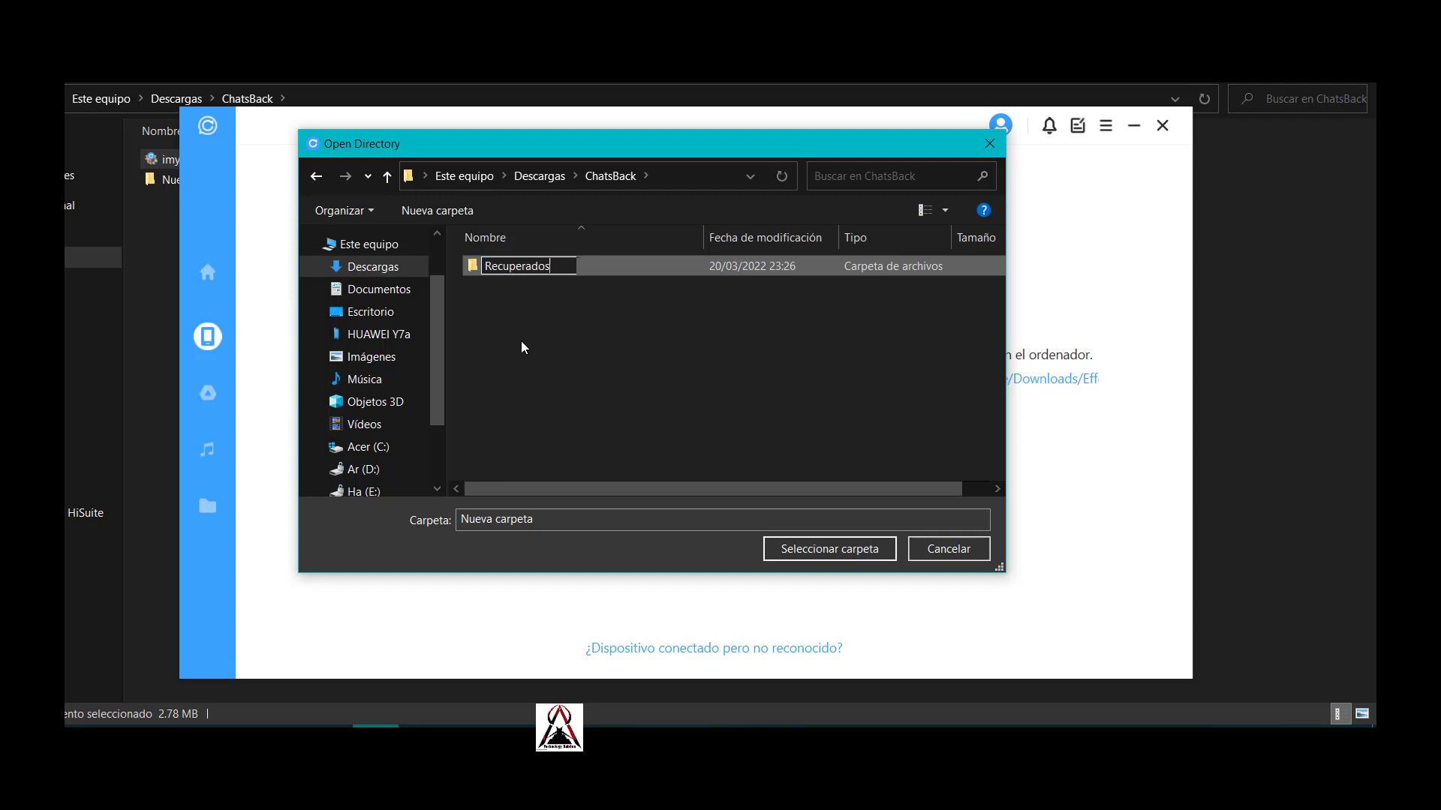
# Set the Recuperados folder as the save location for the device data
pyautogui.click(810, 549)
pyautogui.click(500, 272)
pyautogui.click(776, 457)
pyautogui.click(528, 272)
pyautogui.click(829, 549)
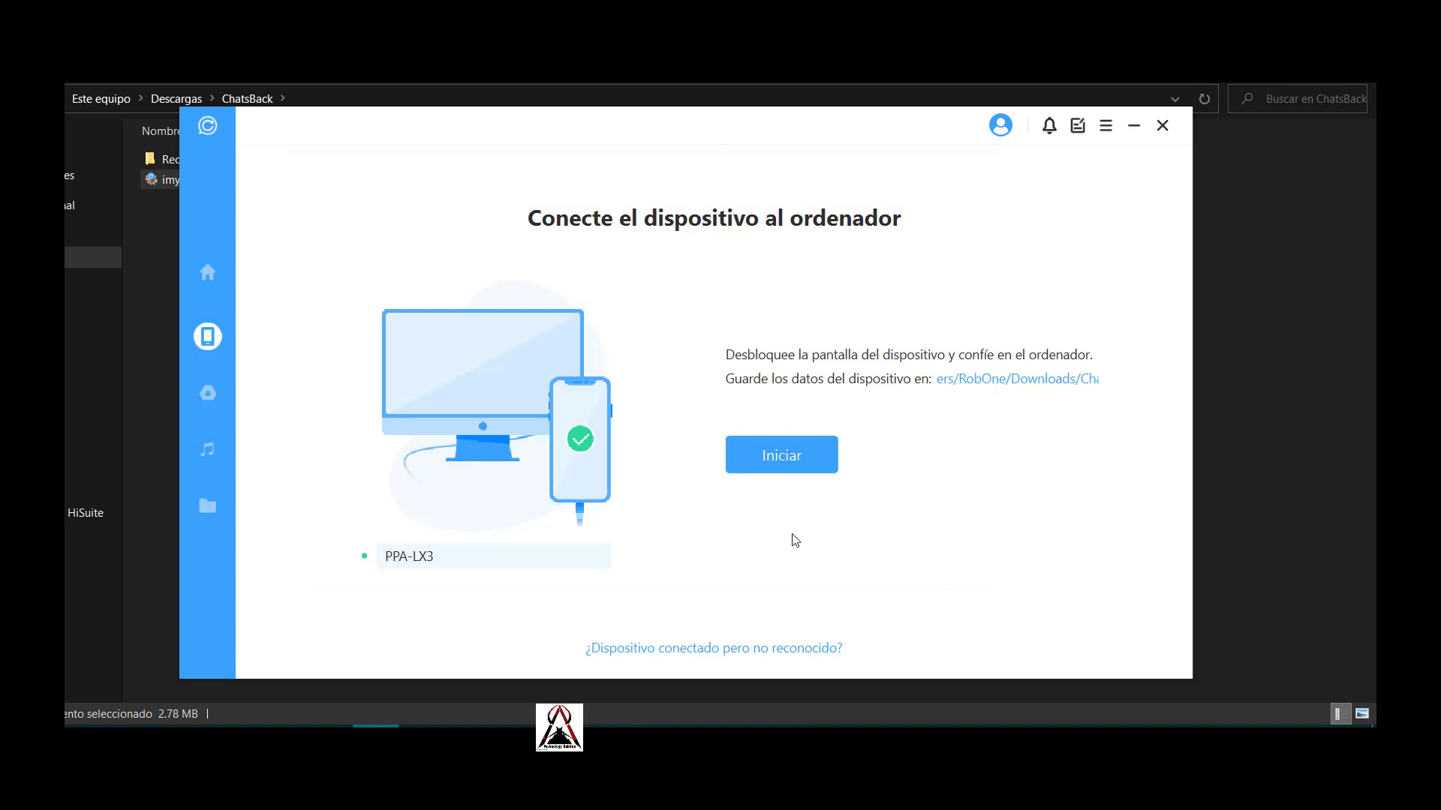
# Start reading the connected PPA-LX3 phone and select the WA Business database dated 2022/03/19
pyautogui.click(778, 460)
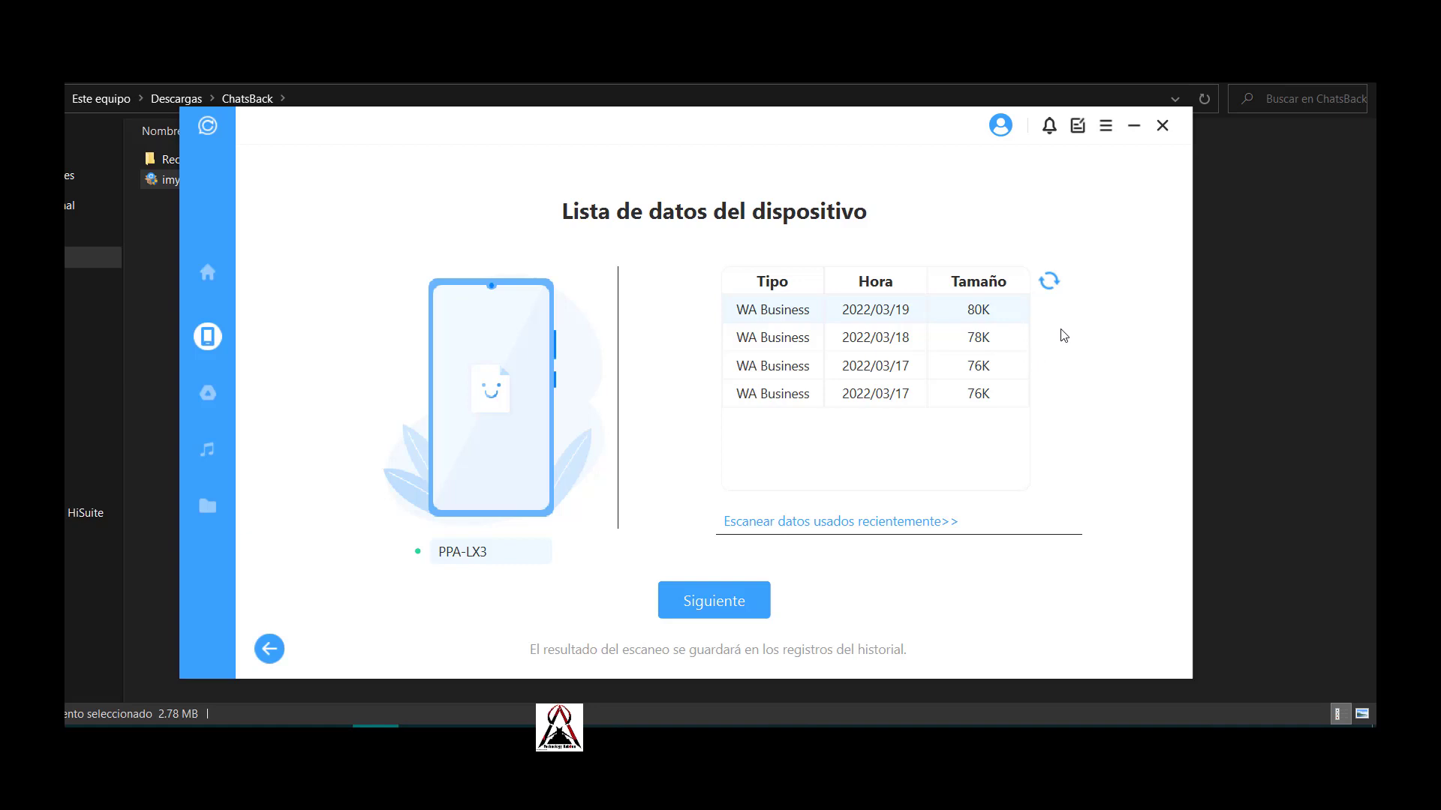
pyautogui.click(863, 344)
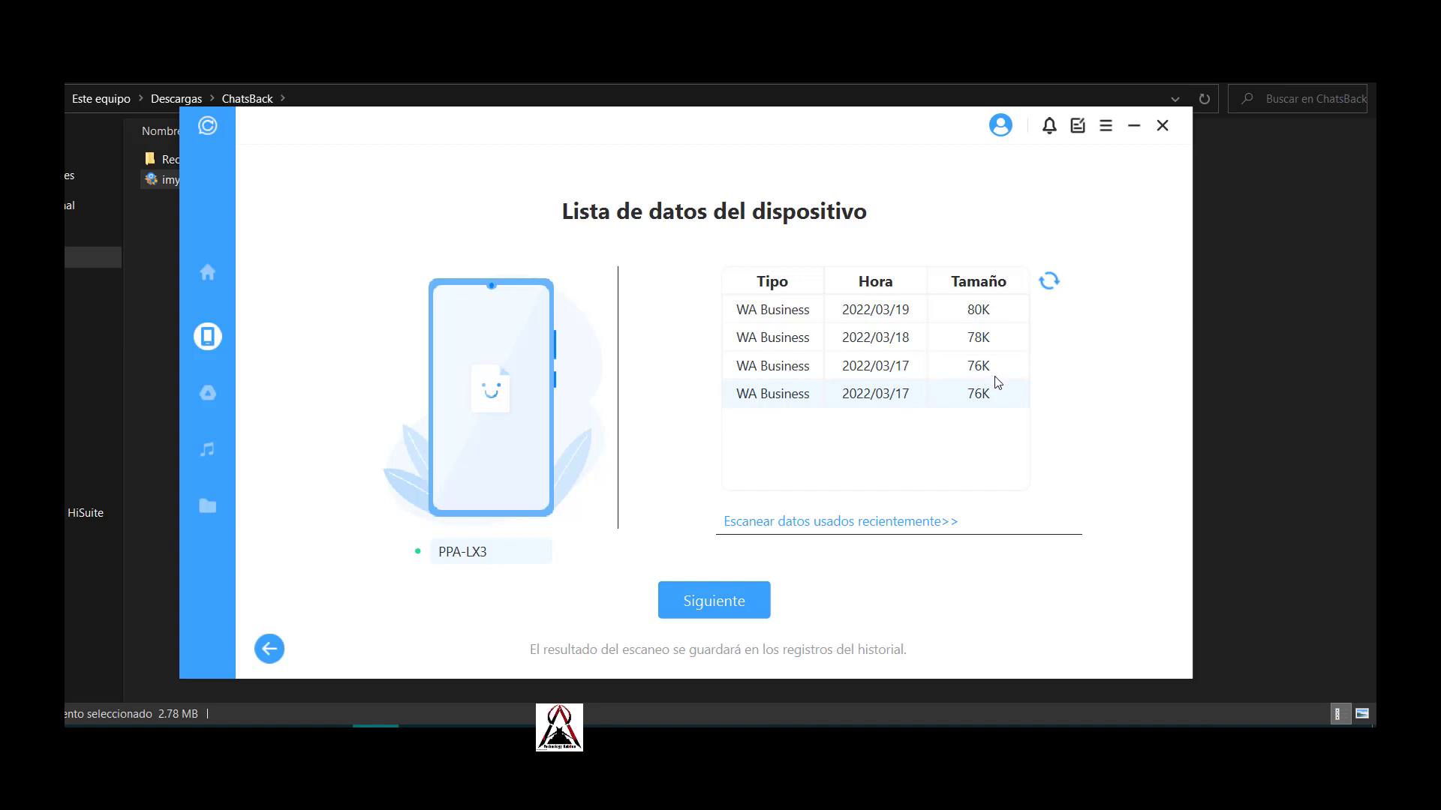
pyautogui.click(912, 342)
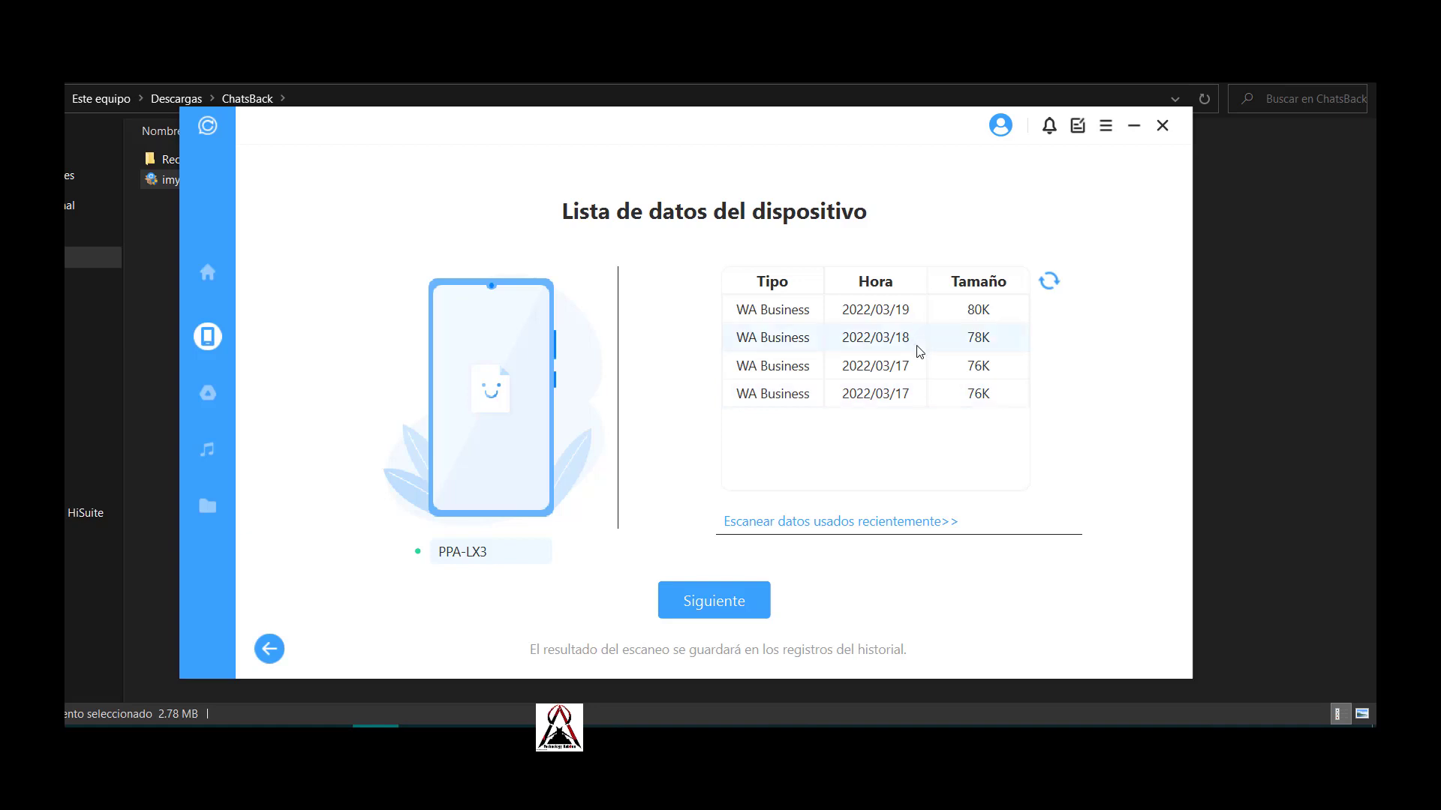
pyautogui.click(901, 316)
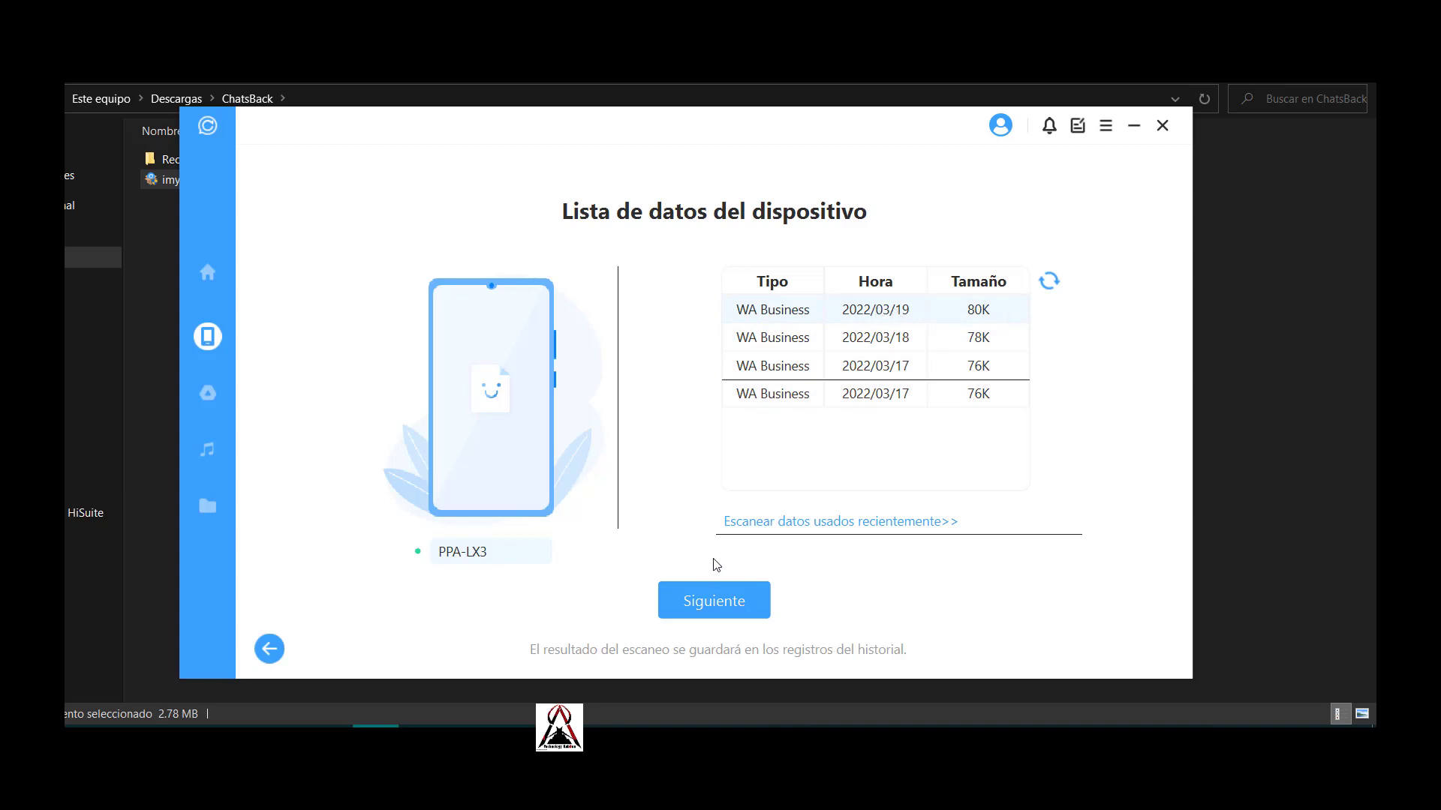
# Proceed to analyse the selected database, accept the account verification notice, and submit the WhatsApp country code and phone number
pyautogui.click(713, 604)
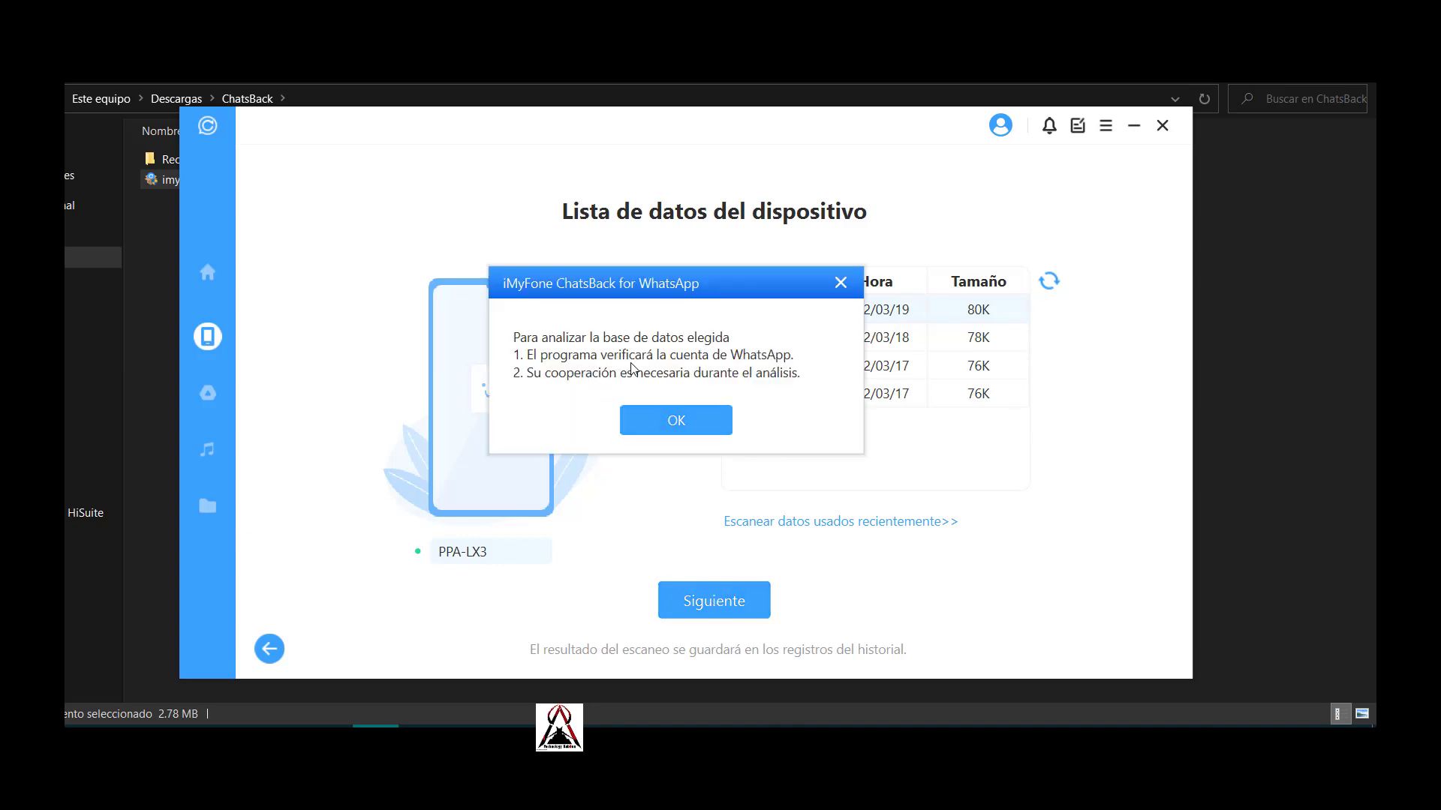
pyautogui.click(678, 425)
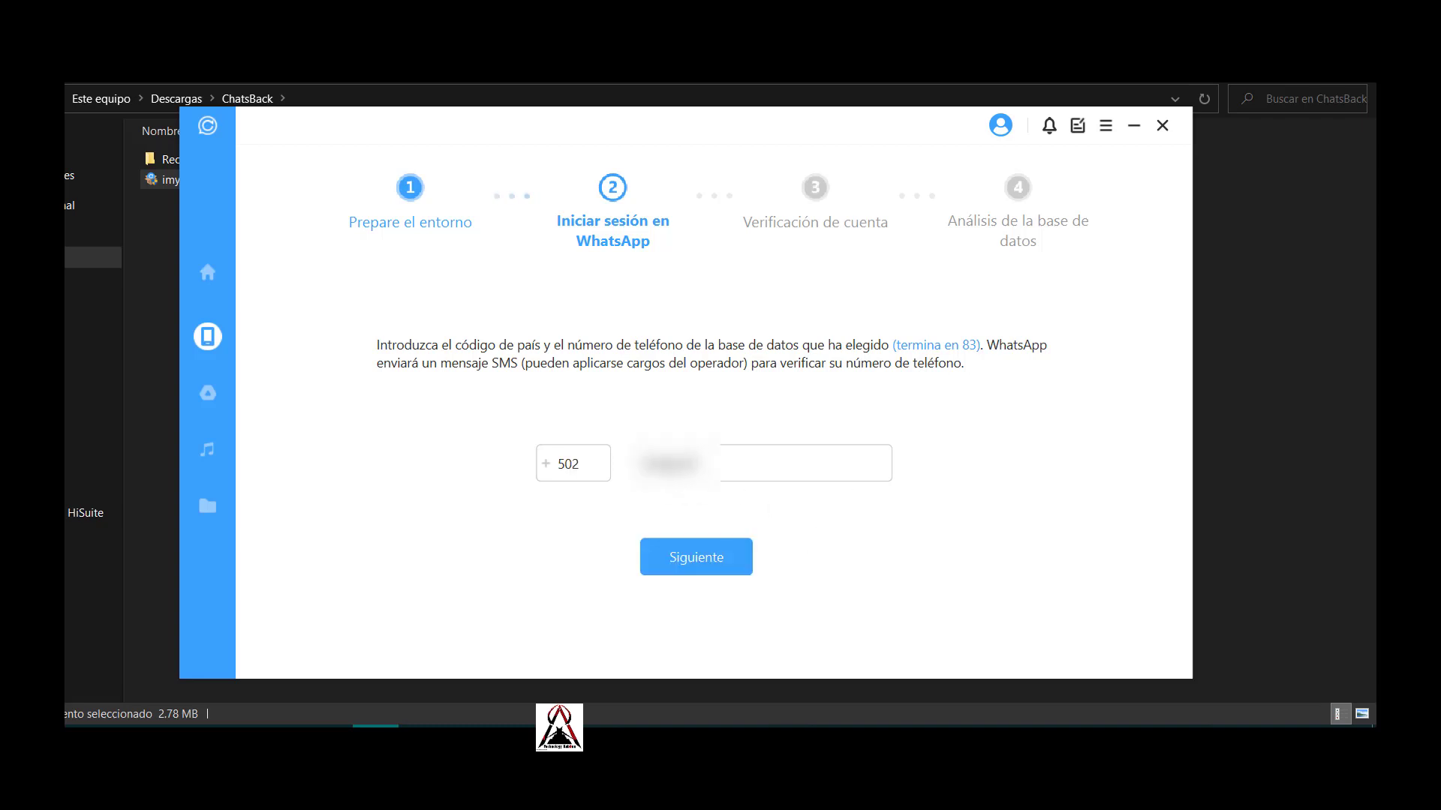
pyautogui.click(696, 569)
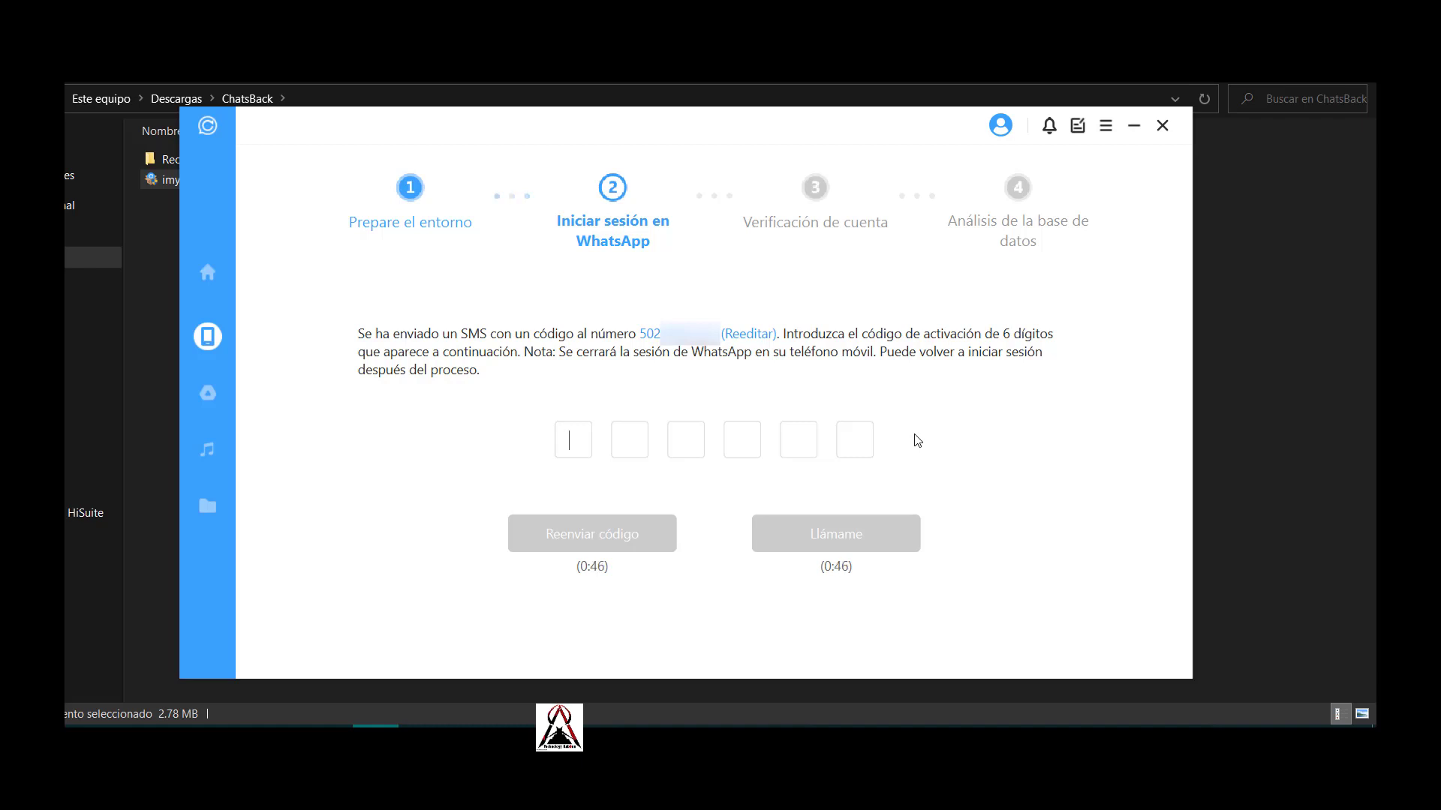
# Enter the six-digit WhatsApp activation code to verify the account
pyautogui.hotkey('ctrl', 'v')
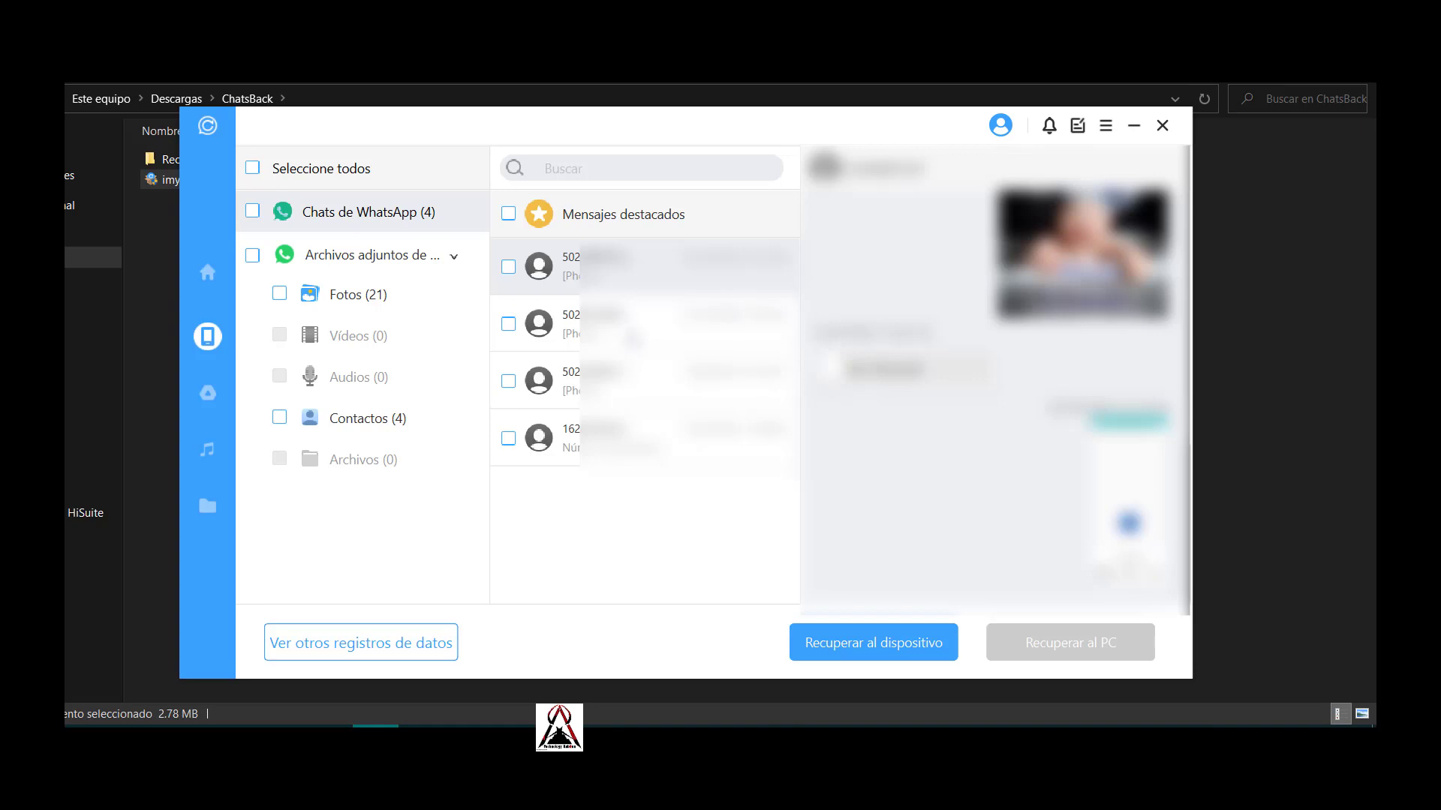
# Examine the recovered WhatsApp conversations one by one and check the attachment categories
pyautogui.click(633, 338)
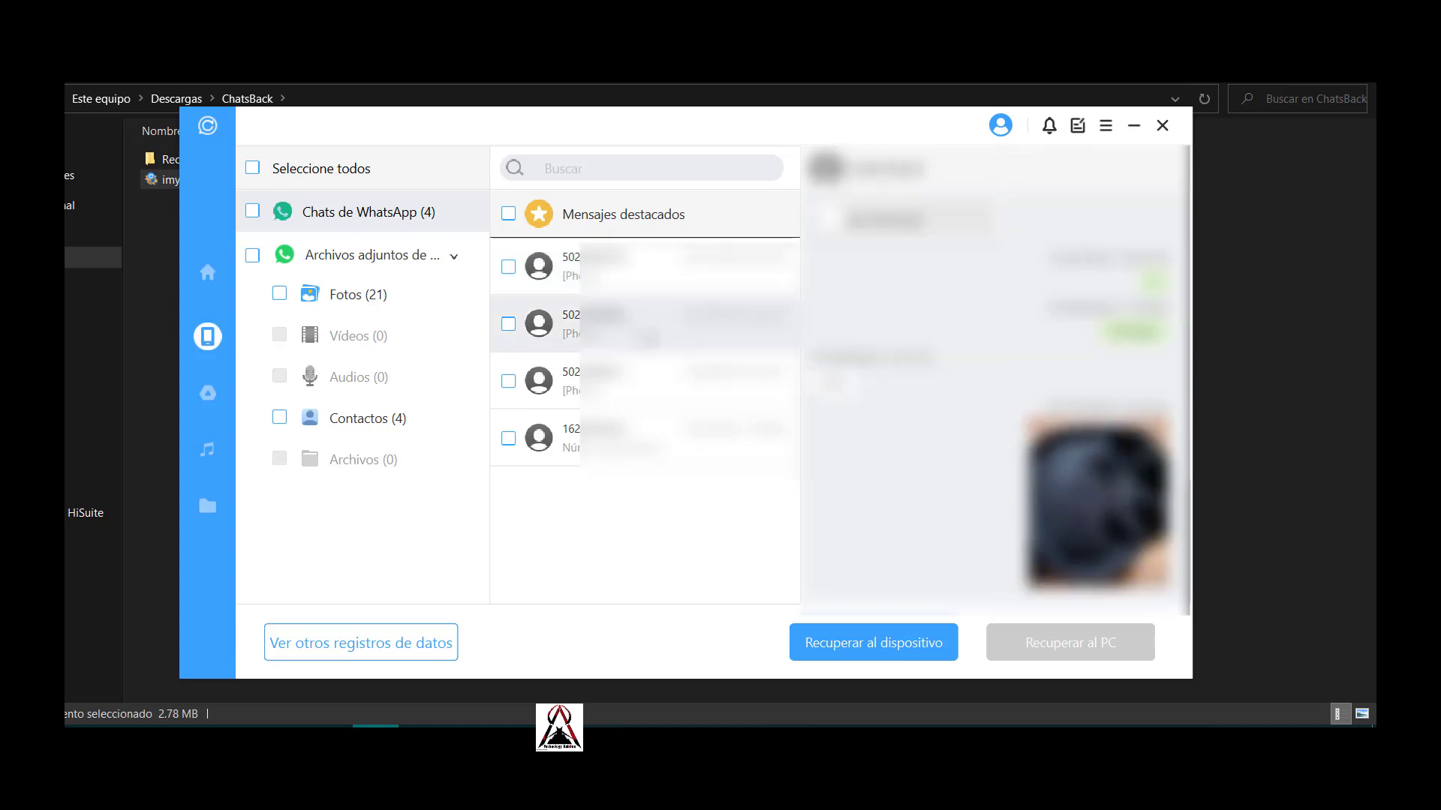
pyautogui.click(643, 369)
pyautogui.click(640, 424)
pyautogui.click(639, 392)
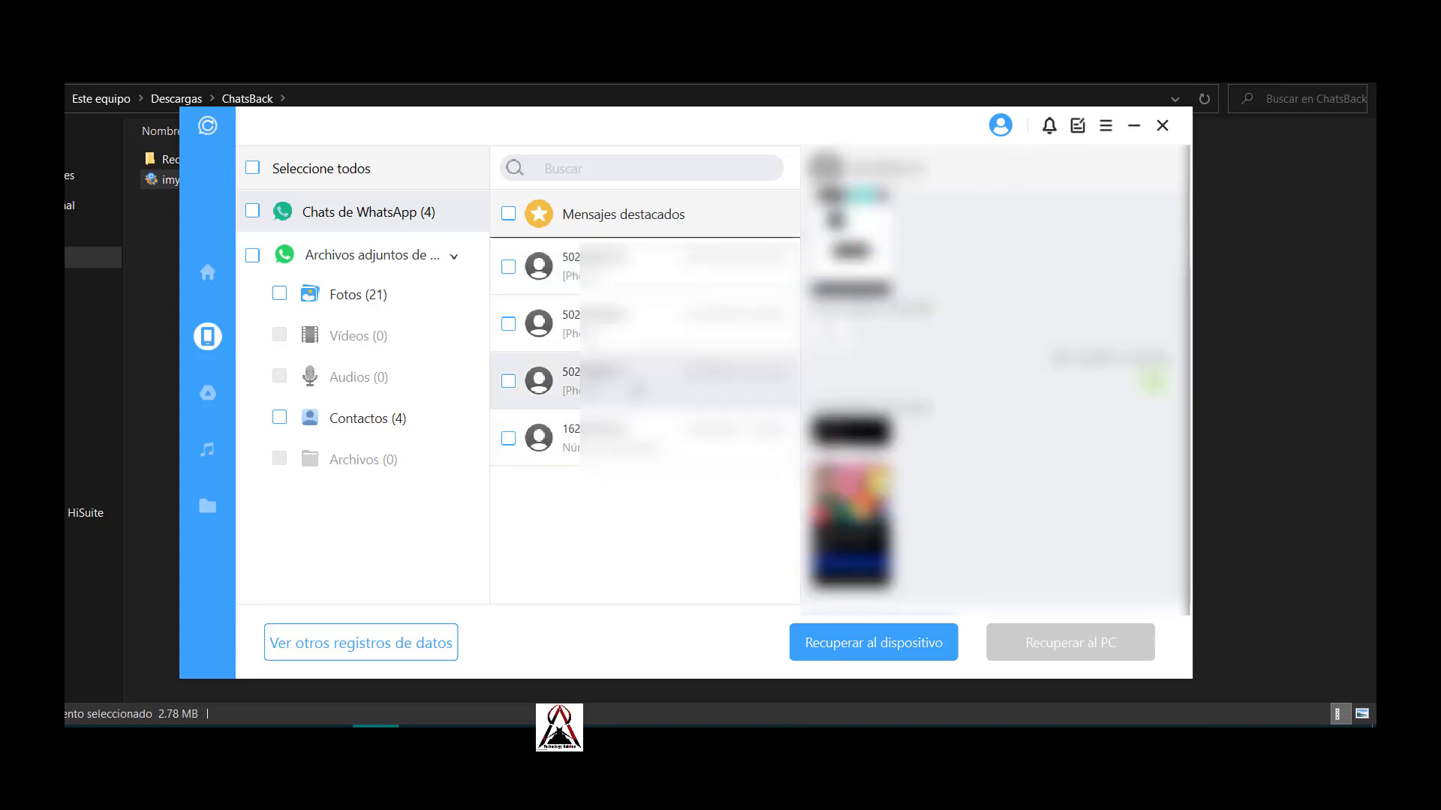
pyautogui.click(645, 342)
pyautogui.click(661, 289)
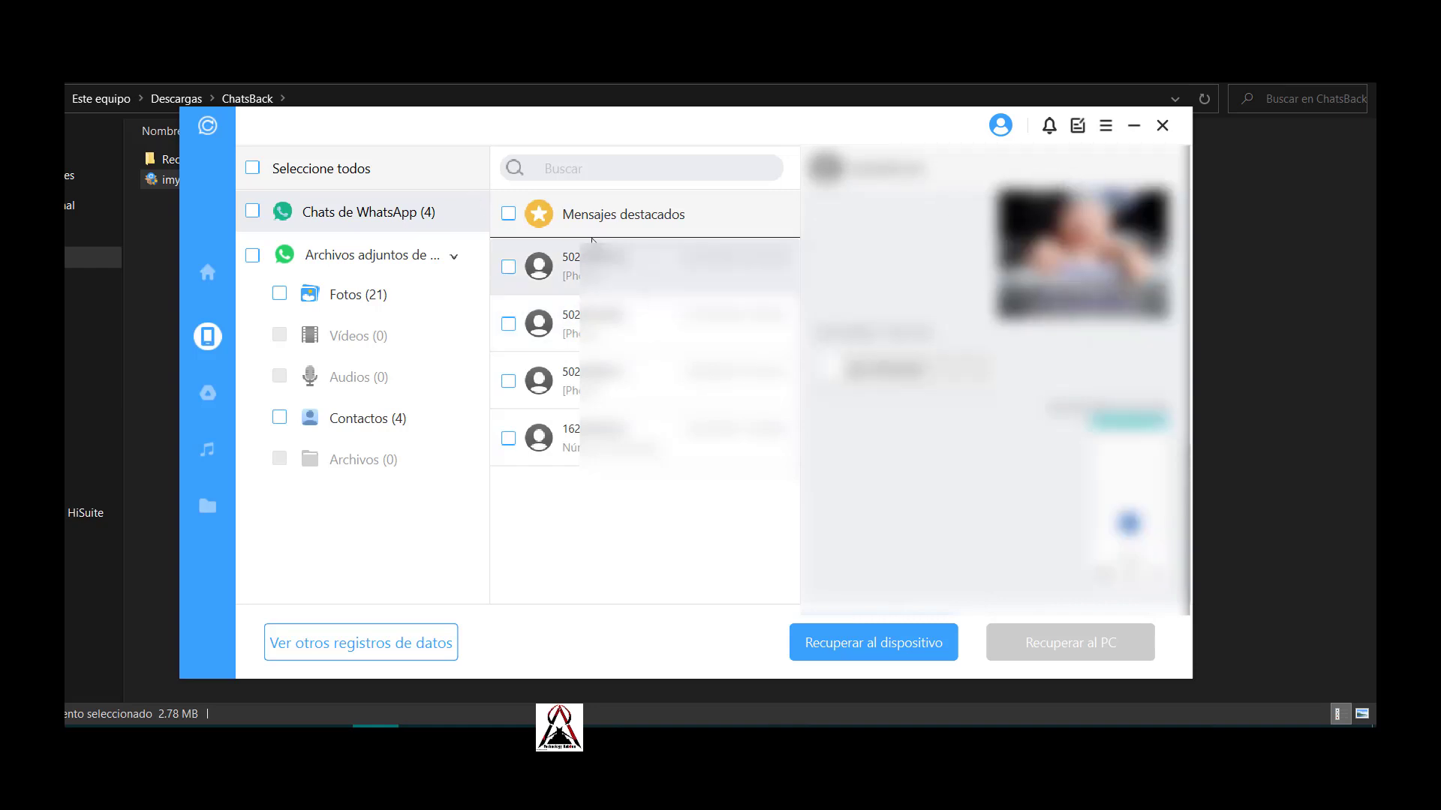
pyautogui.scroll(-3, 989, 344)
pyautogui.scroll(-5, 985, 343)
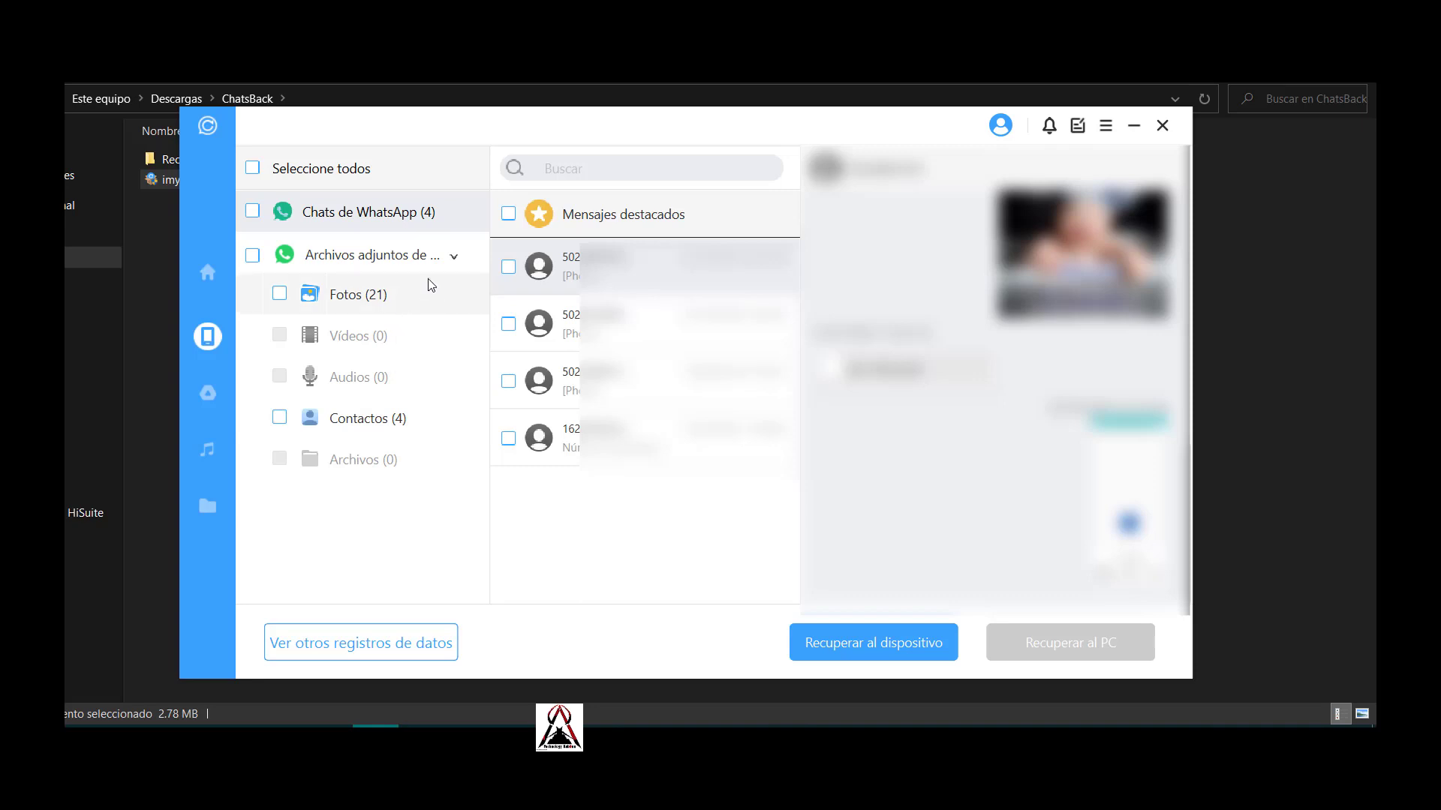
pyautogui.click(447, 256)
pyautogui.click(448, 256)
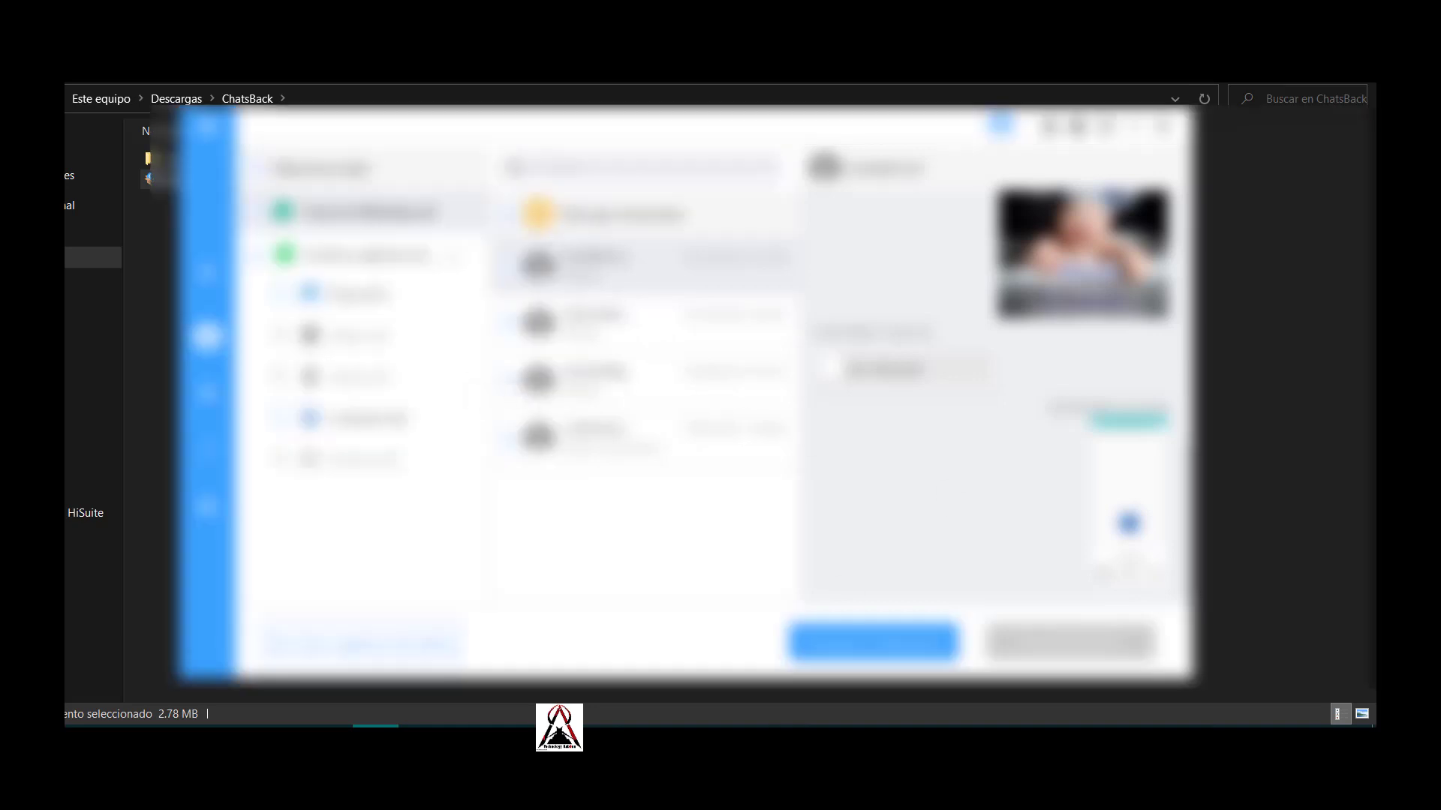
# Inspect the saved device data in Recuperados down to the backup subfolders of ChatsBack_WA_Data, and return to the ChatsBack folder
pyautogui.moveTo(632, 137); pyautogui.dragTo(772, 147)
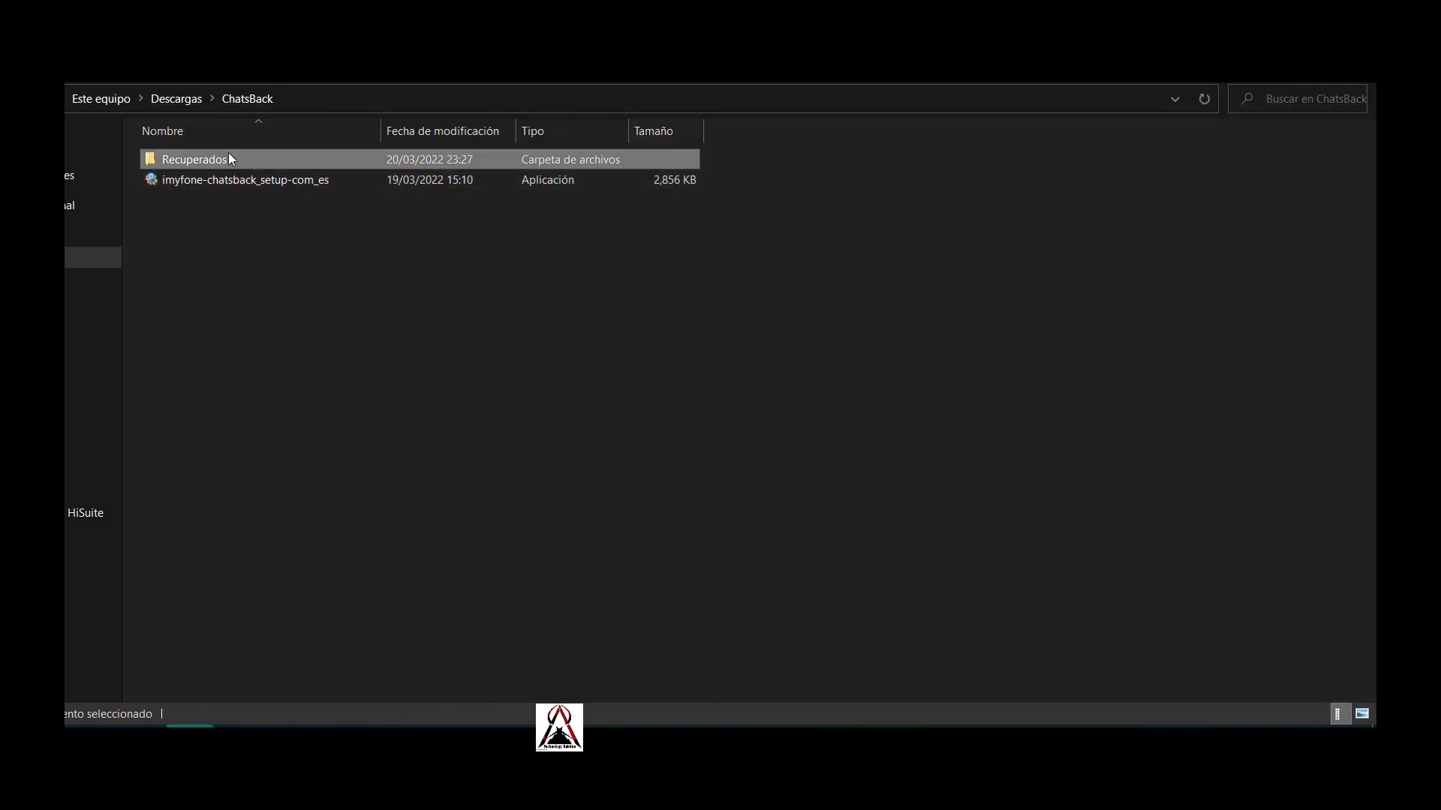
pyautogui.doubleClick(228, 154)
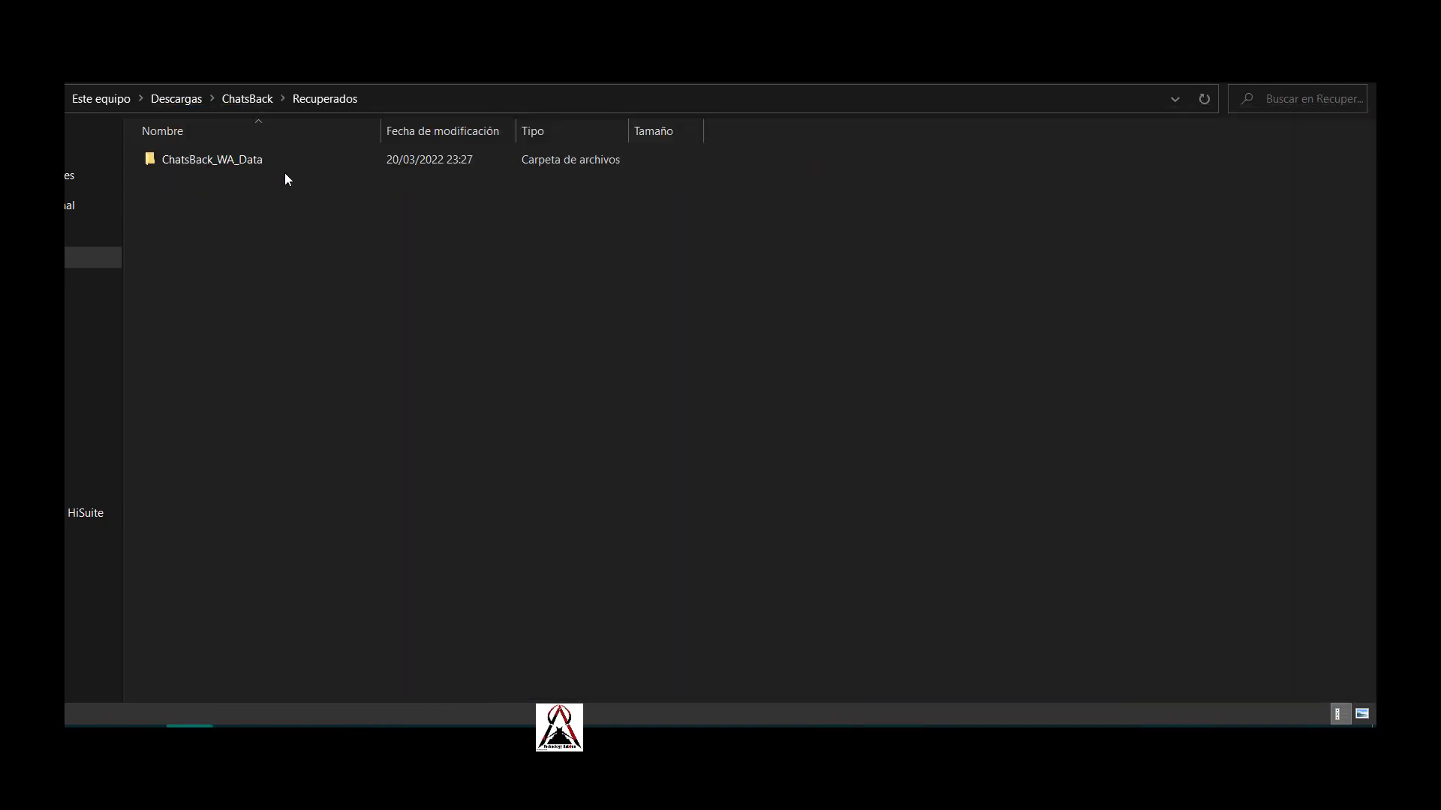
pyautogui.doubleClick(255, 168)
pyautogui.click(255, 172)
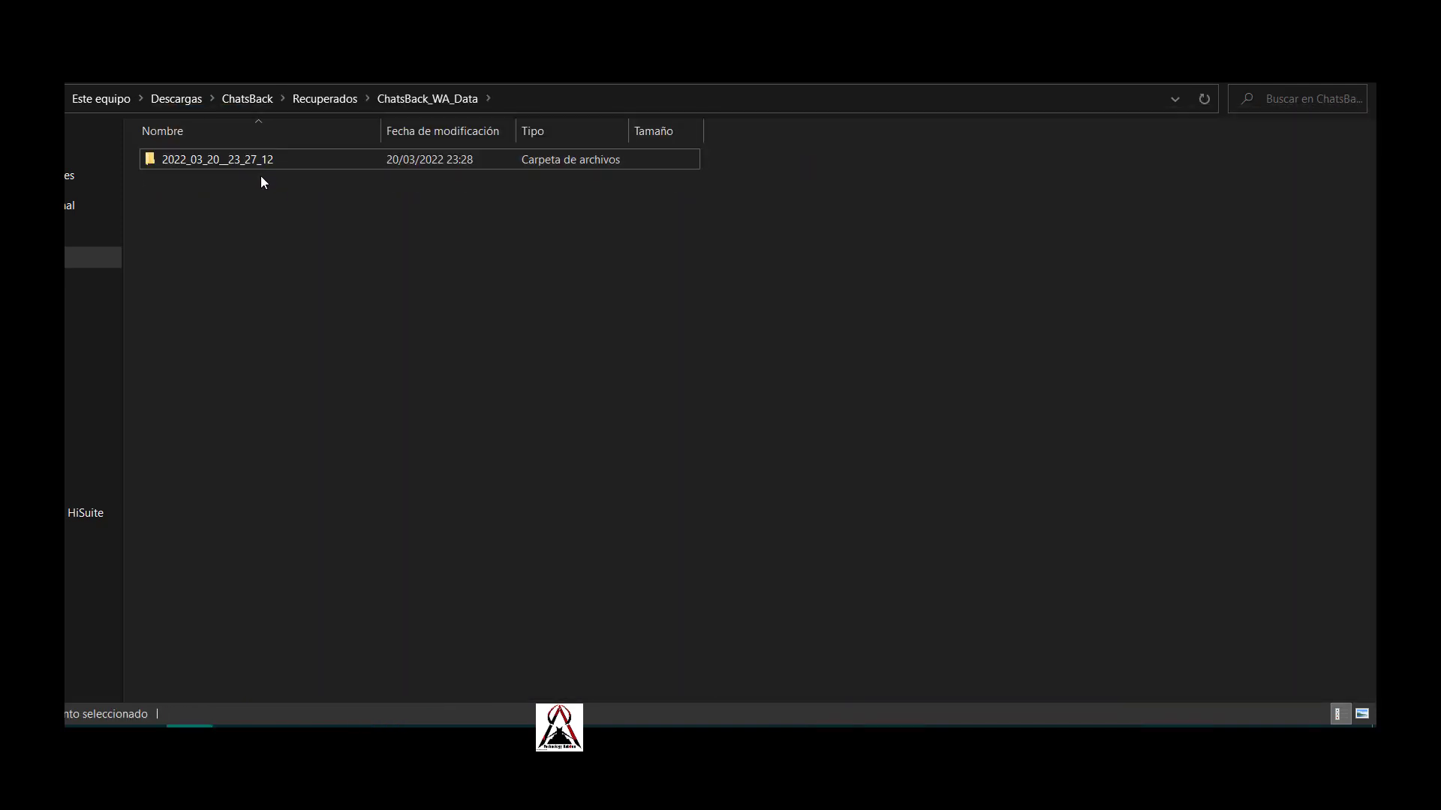
pyautogui.doubleClick(253, 169)
pyautogui.doubleClick(261, 161)
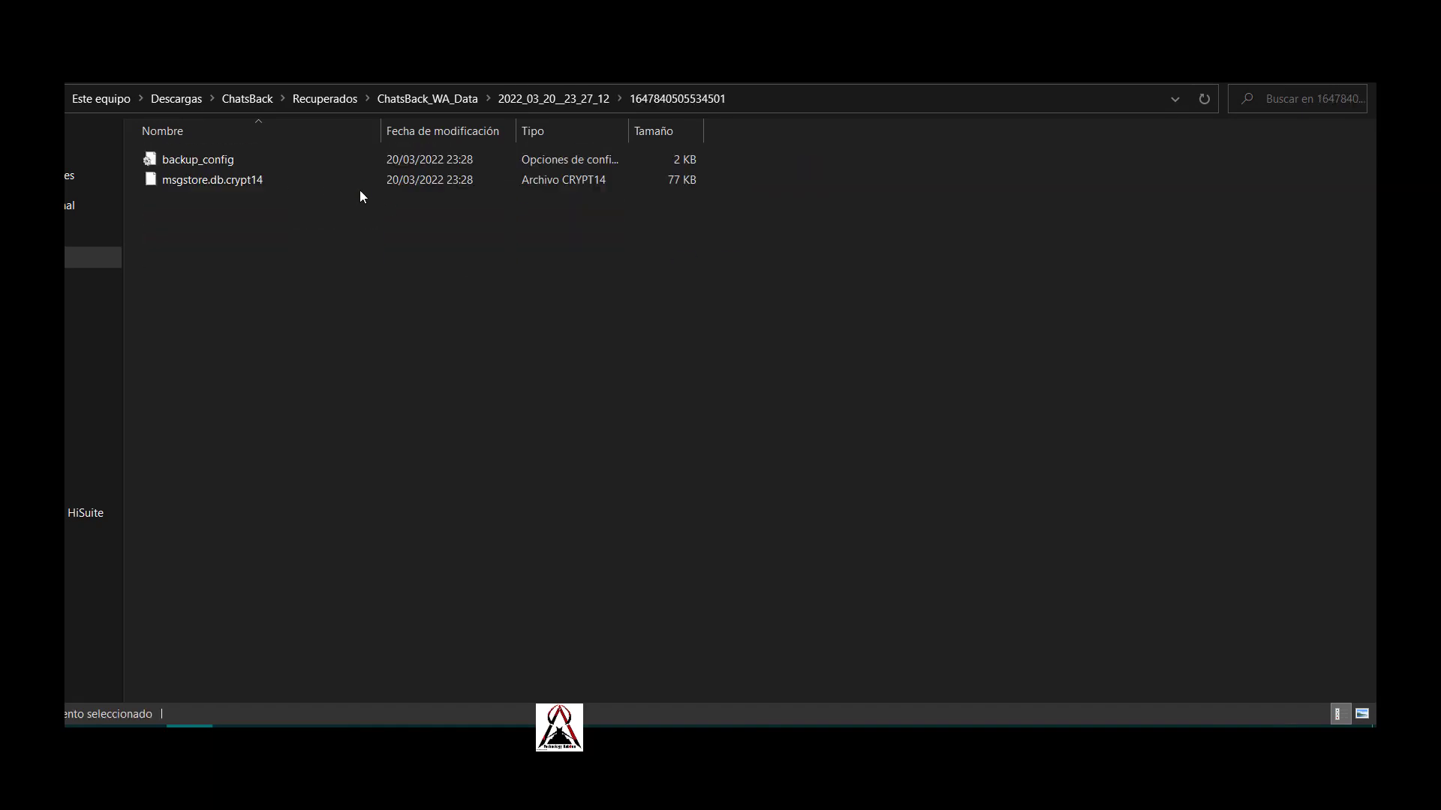
pyautogui.hotkey('alt', 'Left')
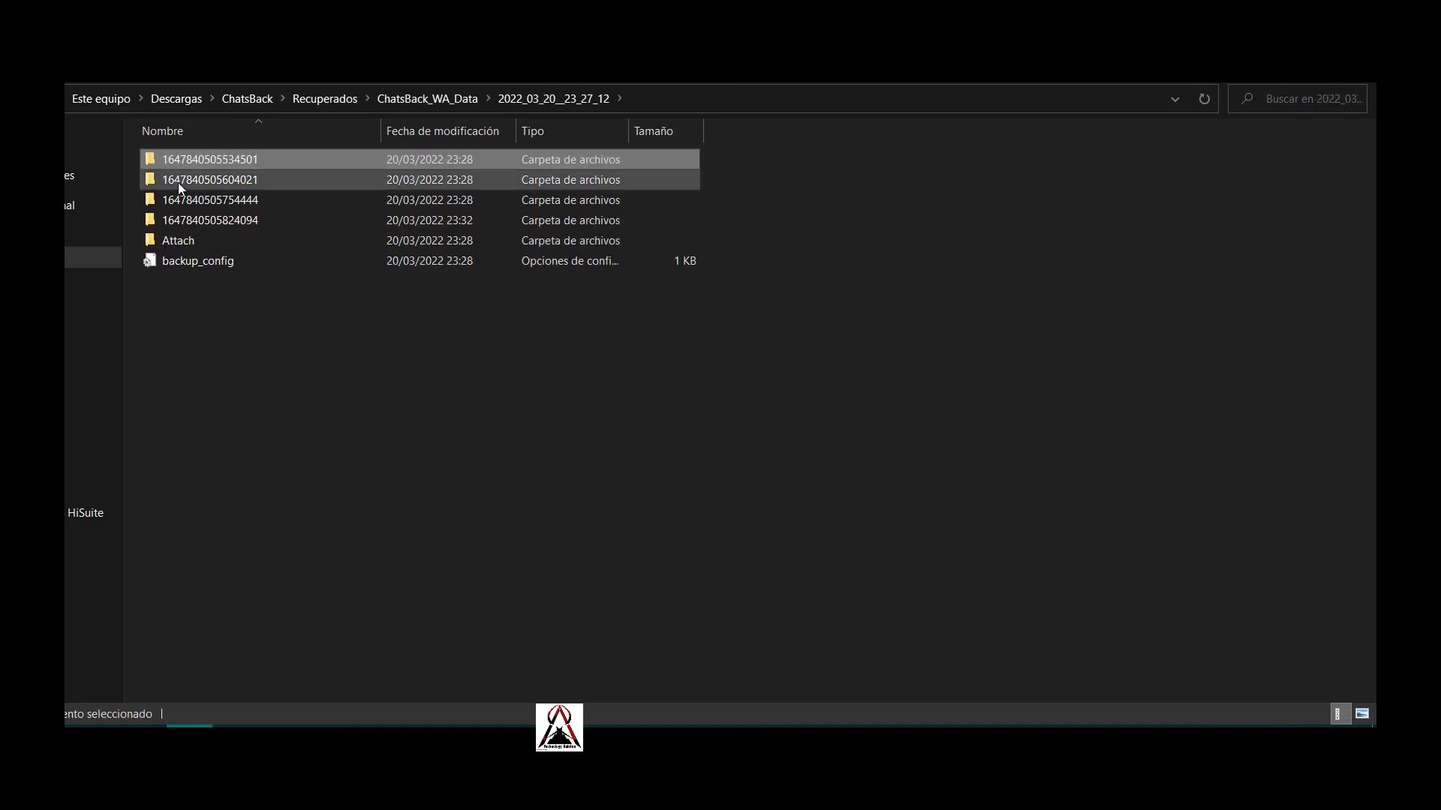
pyautogui.doubleClick(180, 184)
pyautogui.hotkey('alt', 'Left')
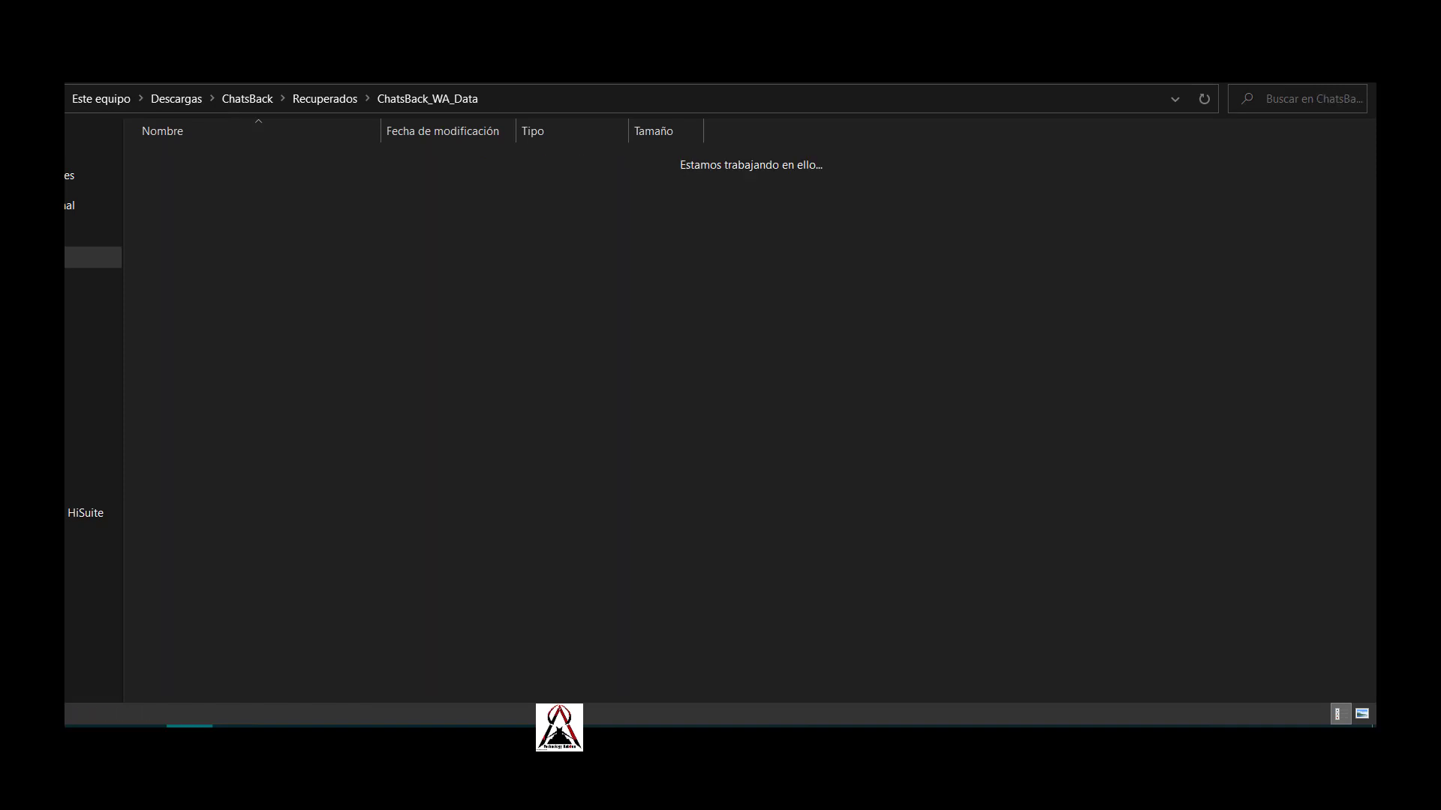
pyautogui.hotkey('alt', 'Left')
pyautogui.hotkey('alt', 'Left')
pyautogui.hotkey('alt', 'Left')
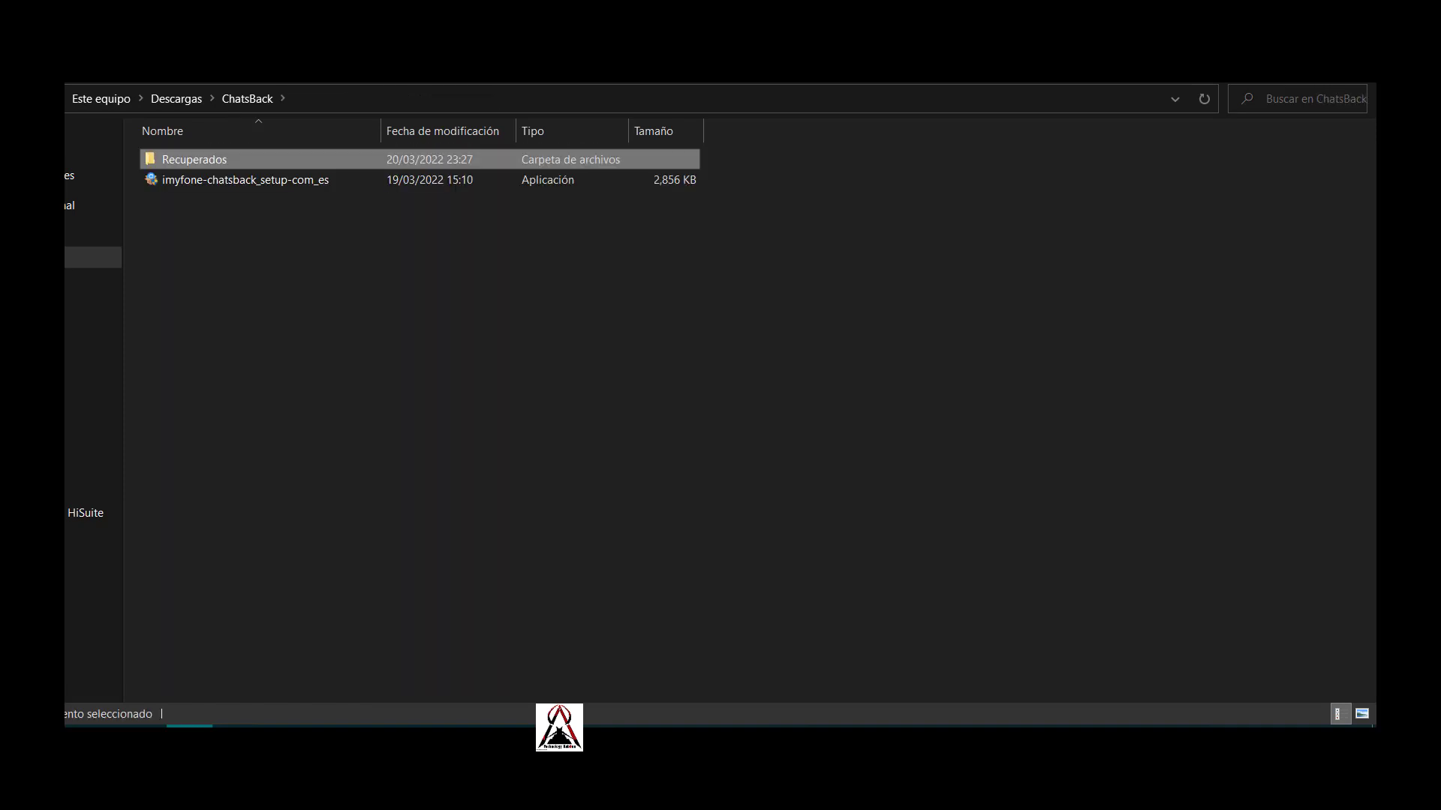
# Create a new folder named Mensajes recuperados inside the ChatsBack folder
pyautogui.rightClick(210, 242)
pyautogui.moveTo(386, 475)
pyautogui.click(539, 475)
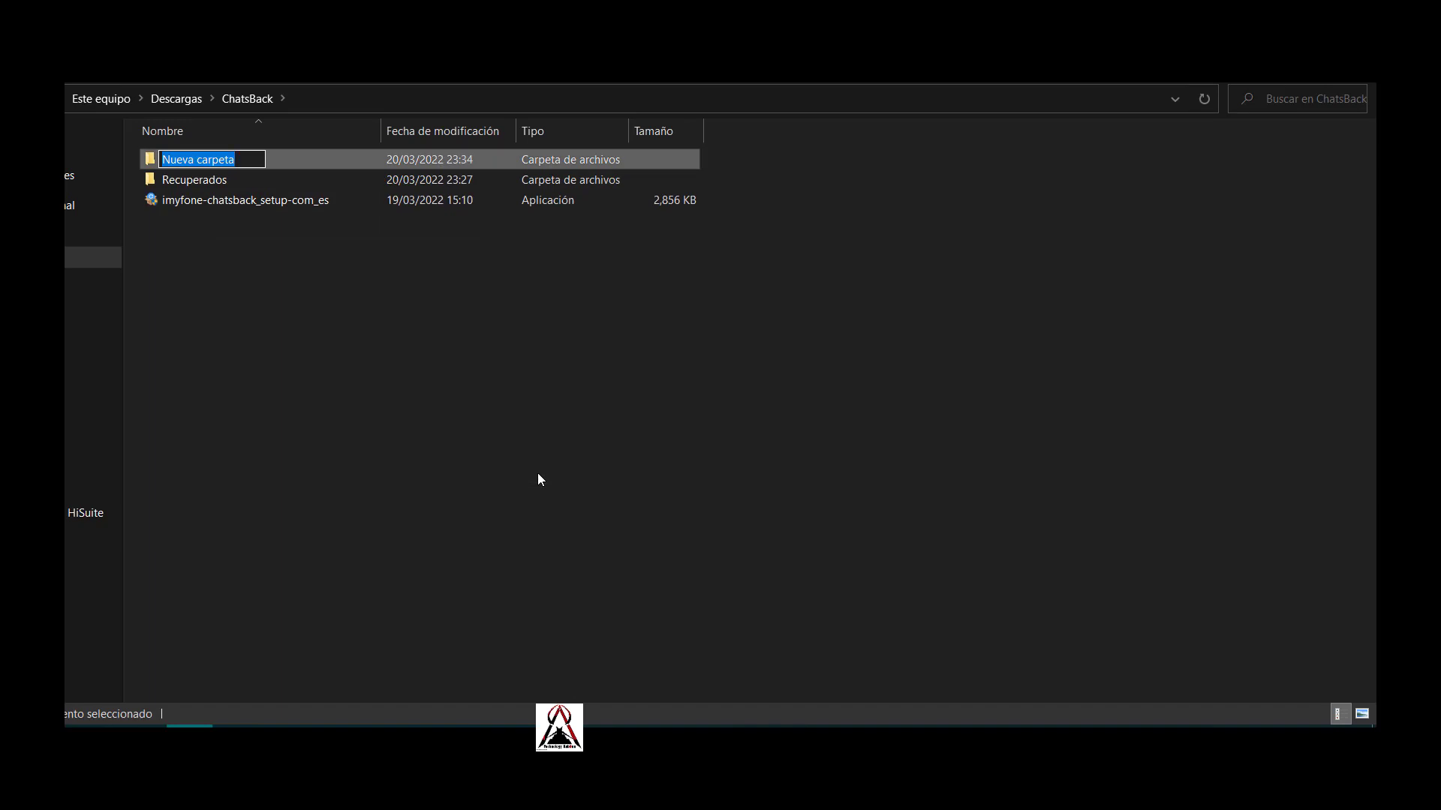
pyautogui.write('Mensajes recup')
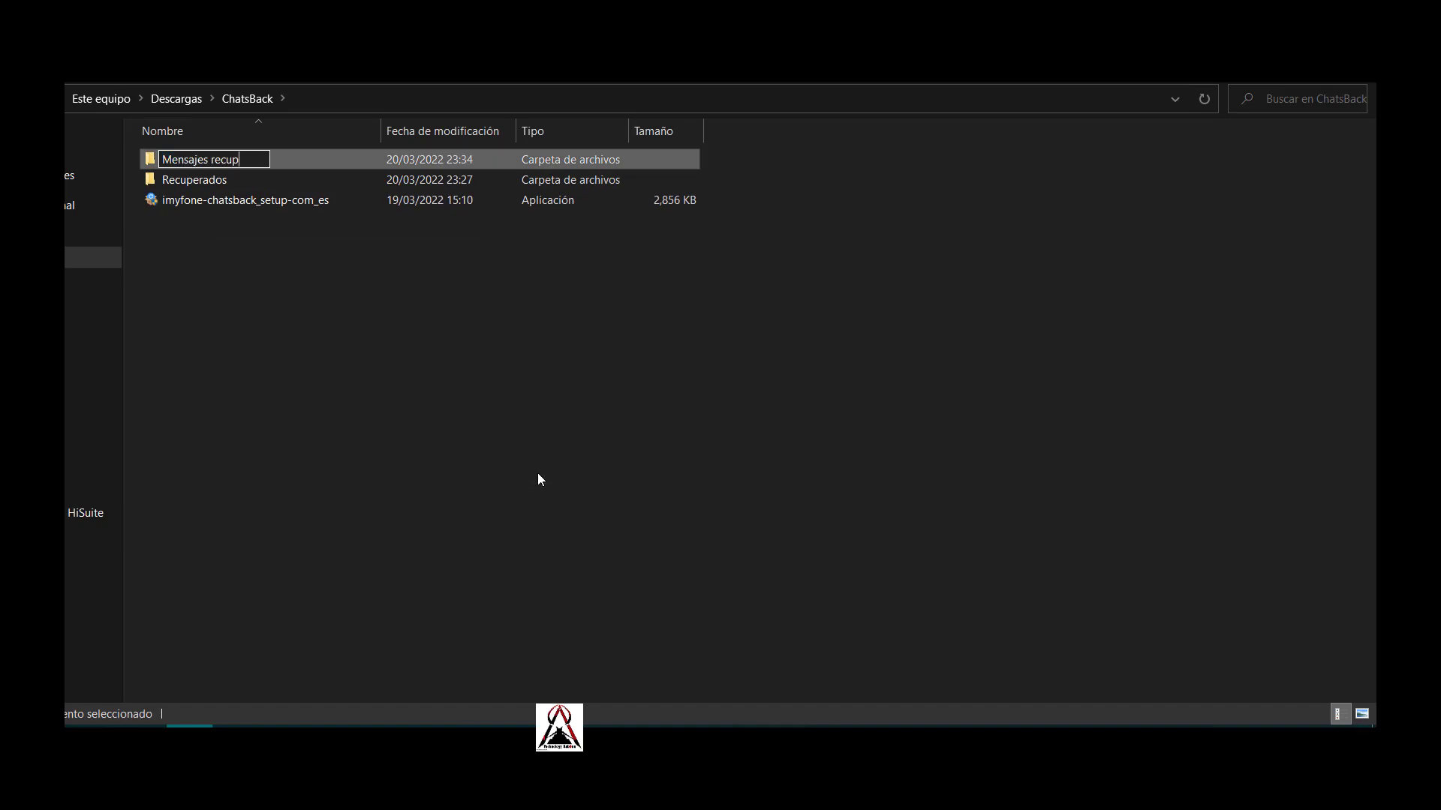
pyautogui.write('erados')
pyautogui.press('Return')
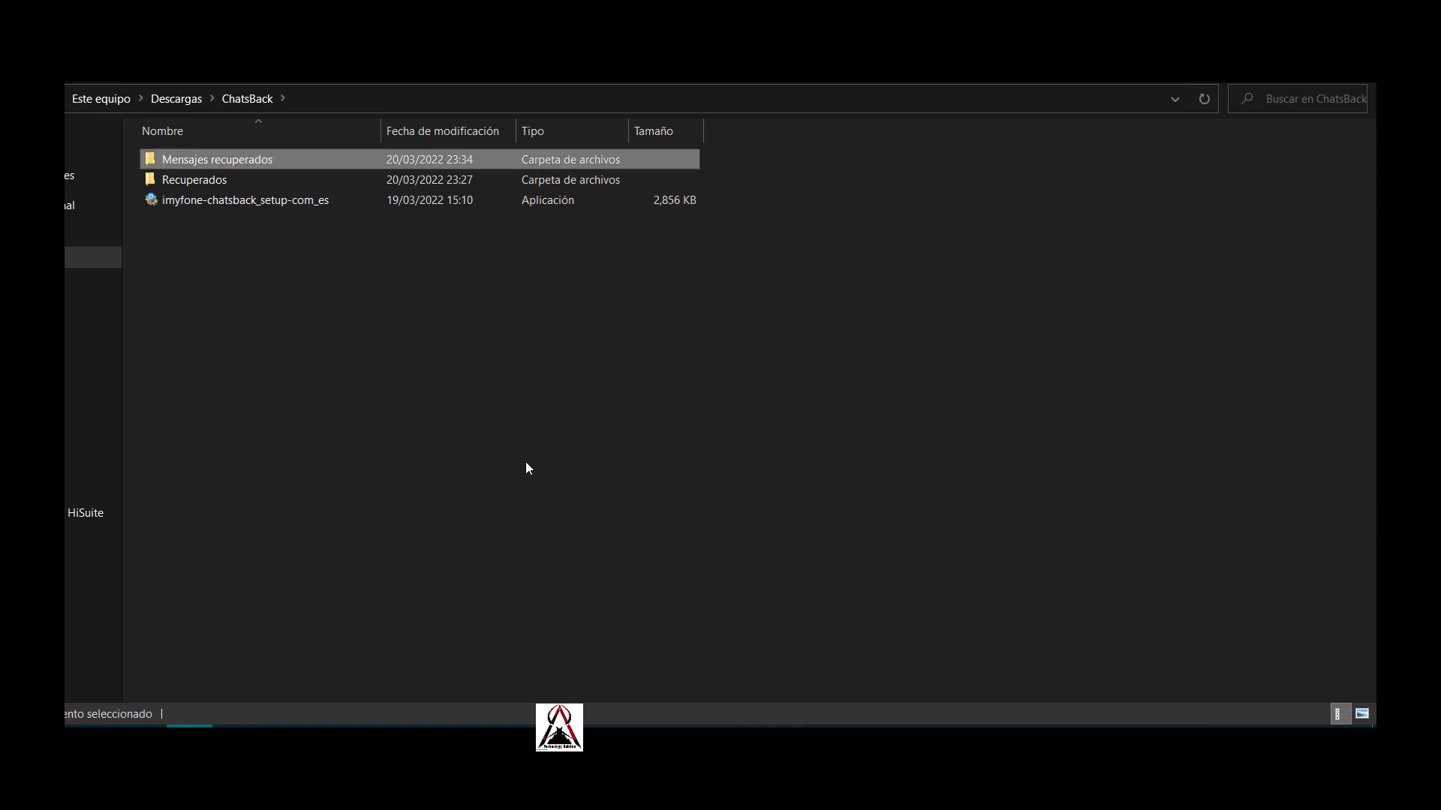
pyautogui.click(524, 463)
# Switch back to iMyFone ChatsBack and mark the chat dated 03/18/2022 23:16:34 for recovery
pyautogui.click(377, 714)
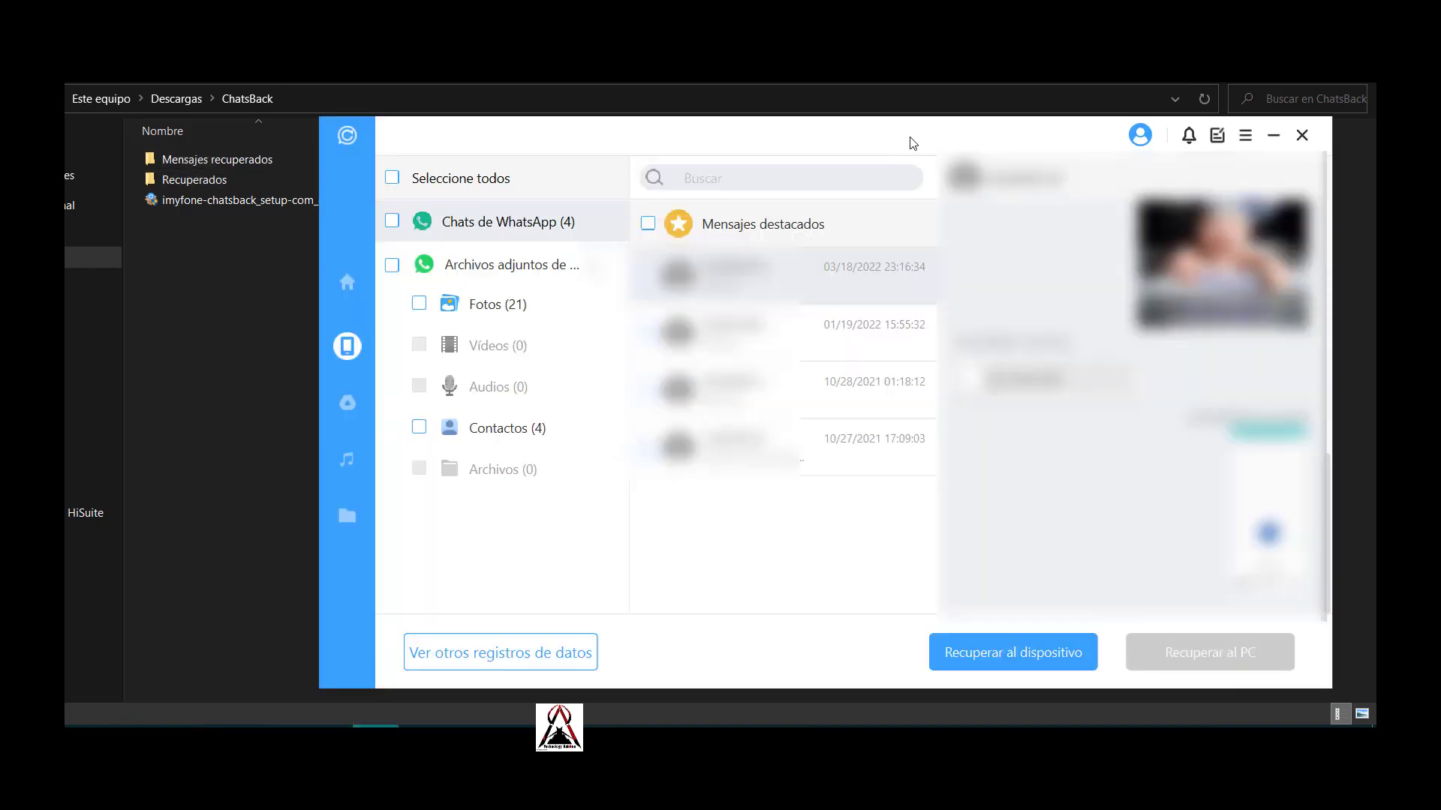
pyautogui.moveTo(910, 142); pyautogui.dragTo(912, 136)
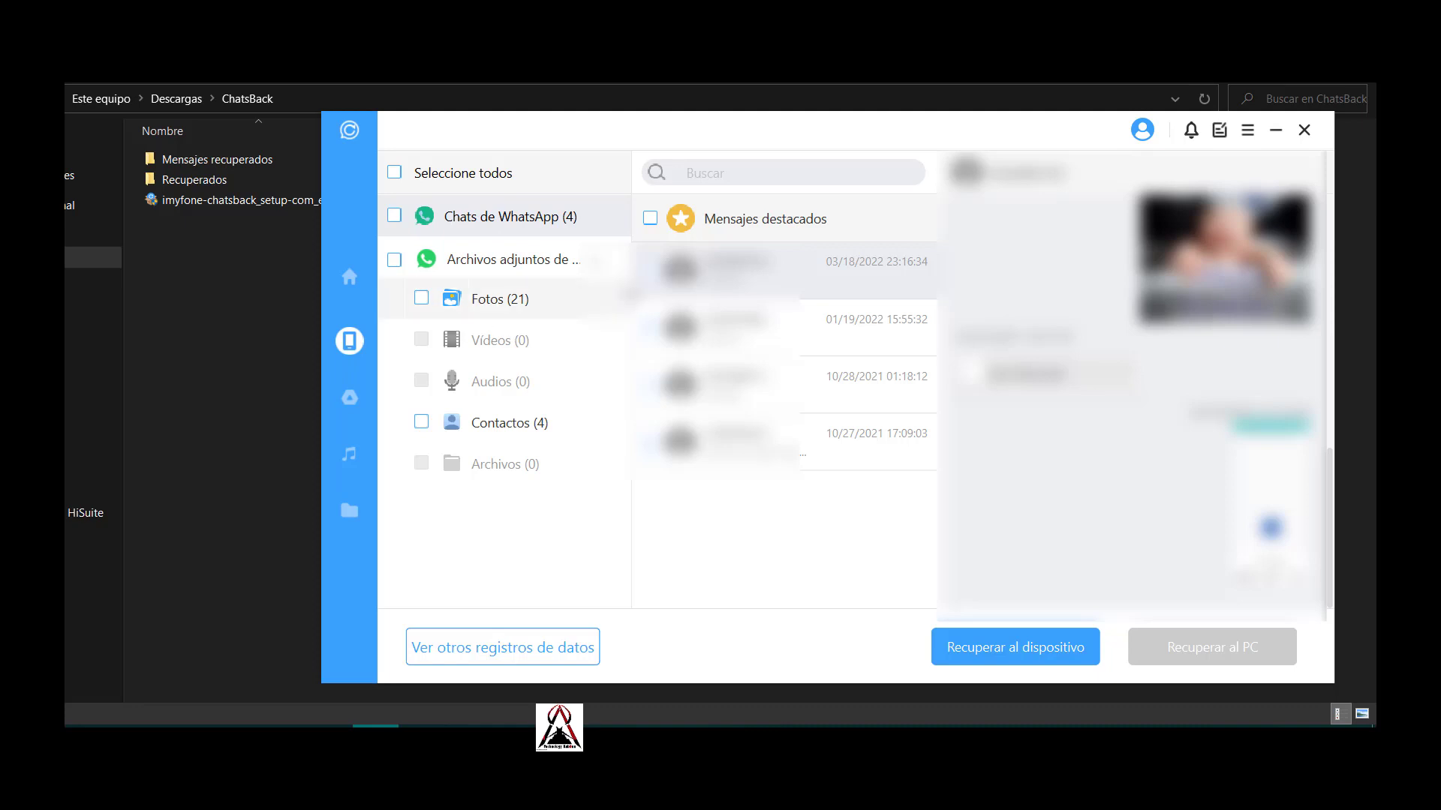
pyautogui.click(650, 271)
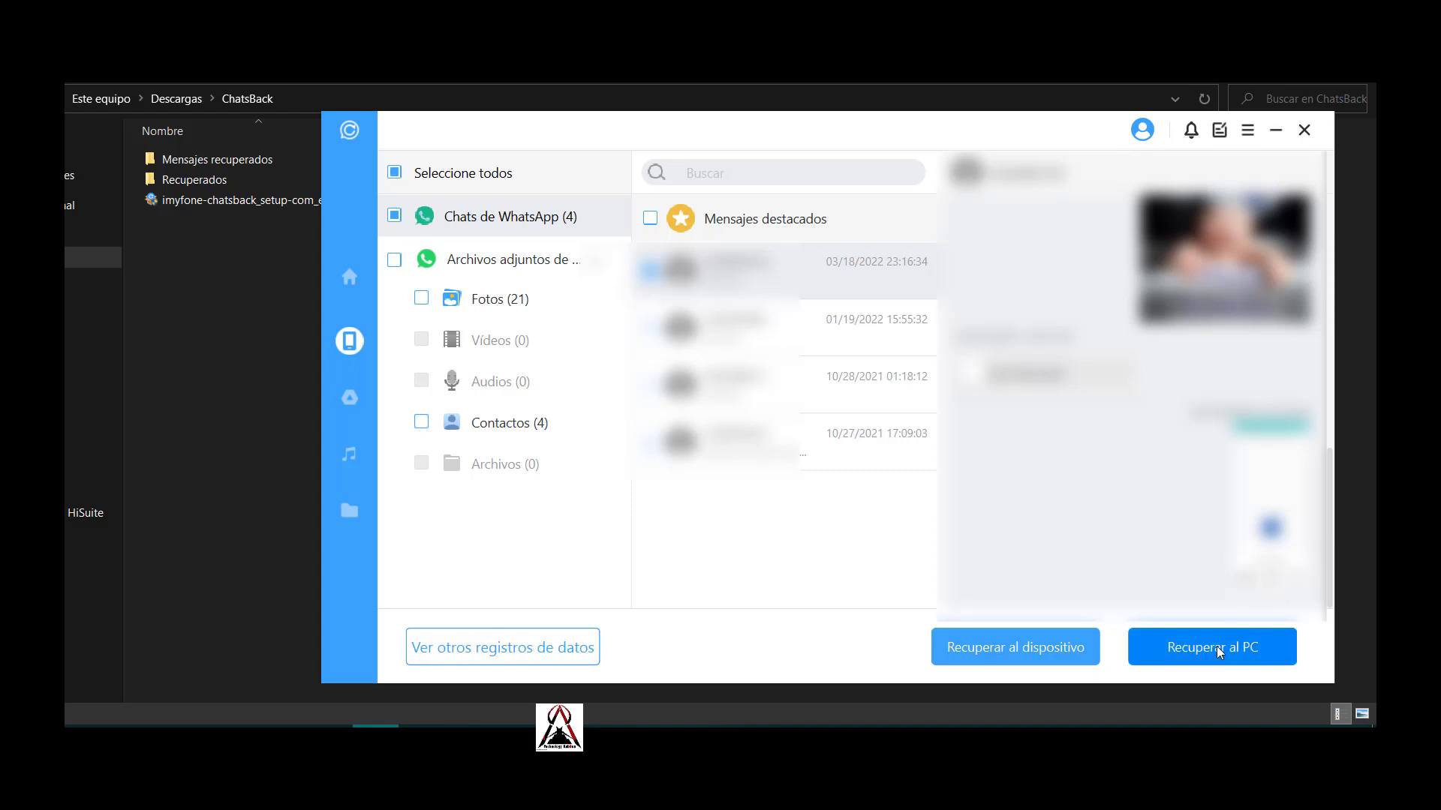
# Review the option to recover data to the PPA-LX3 device and its target WhatsApp app choices, without starting the recovery
pyautogui.click(1002, 658)
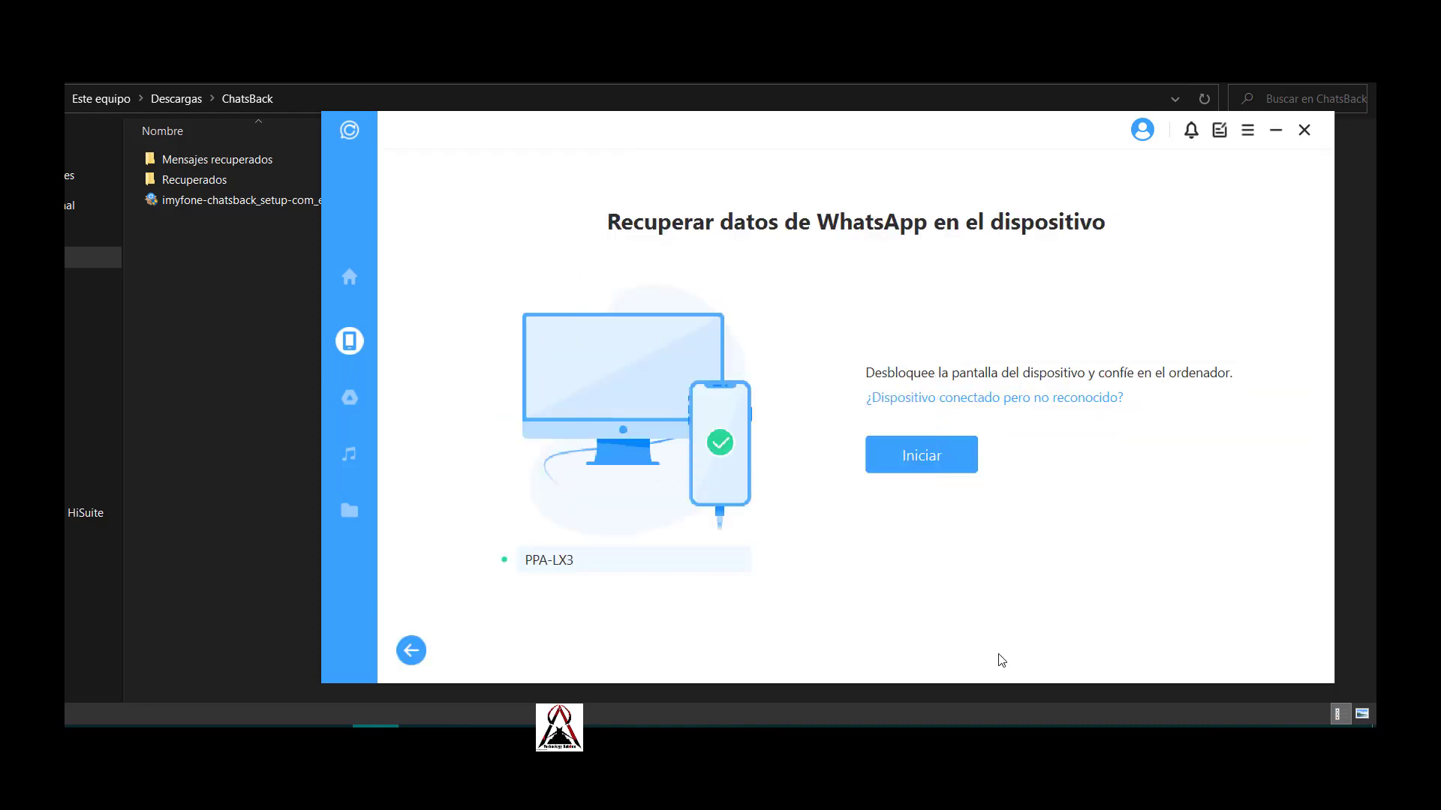
pyautogui.click(944, 460)
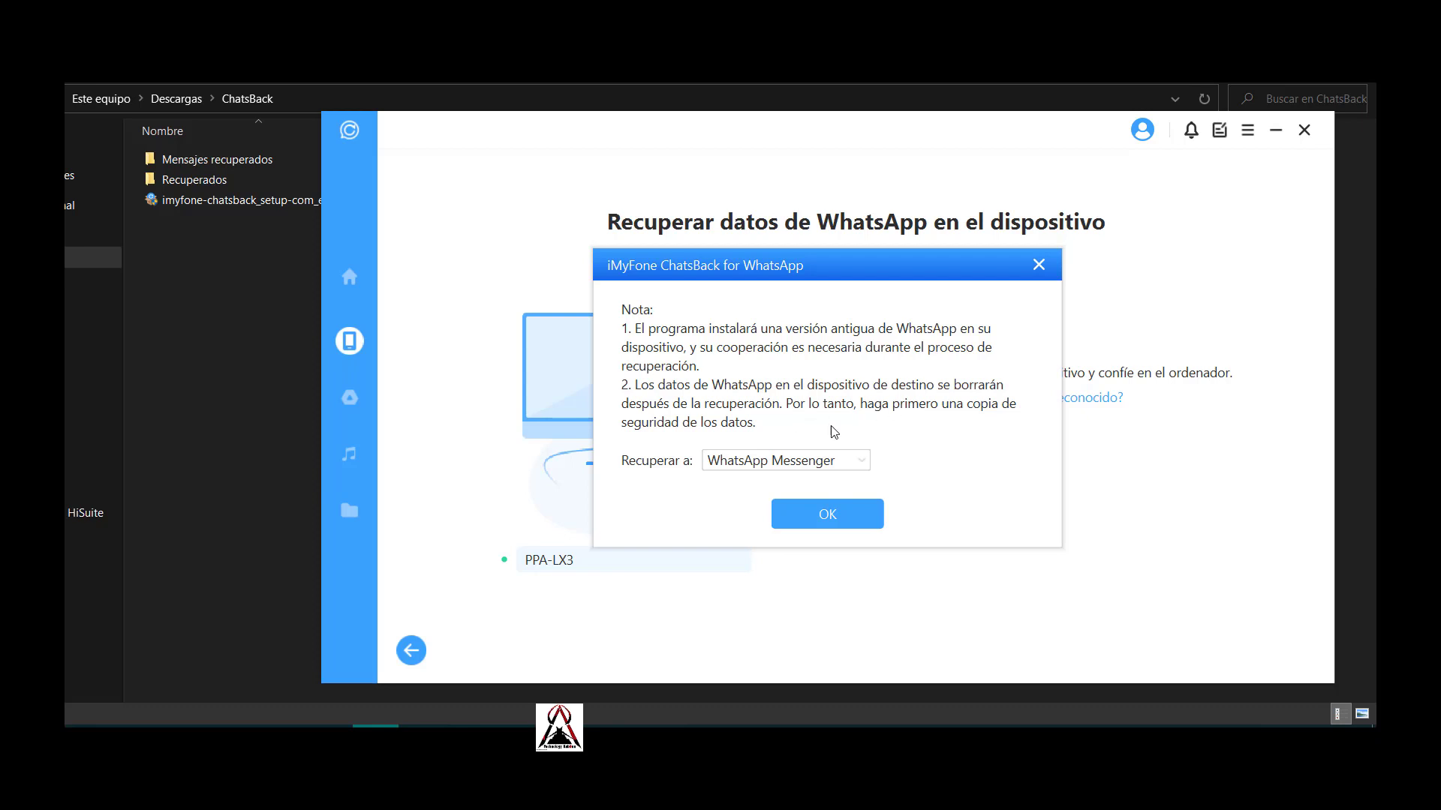
pyautogui.click(777, 459)
pyautogui.click(778, 459)
pyautogui.click(1039, 266)
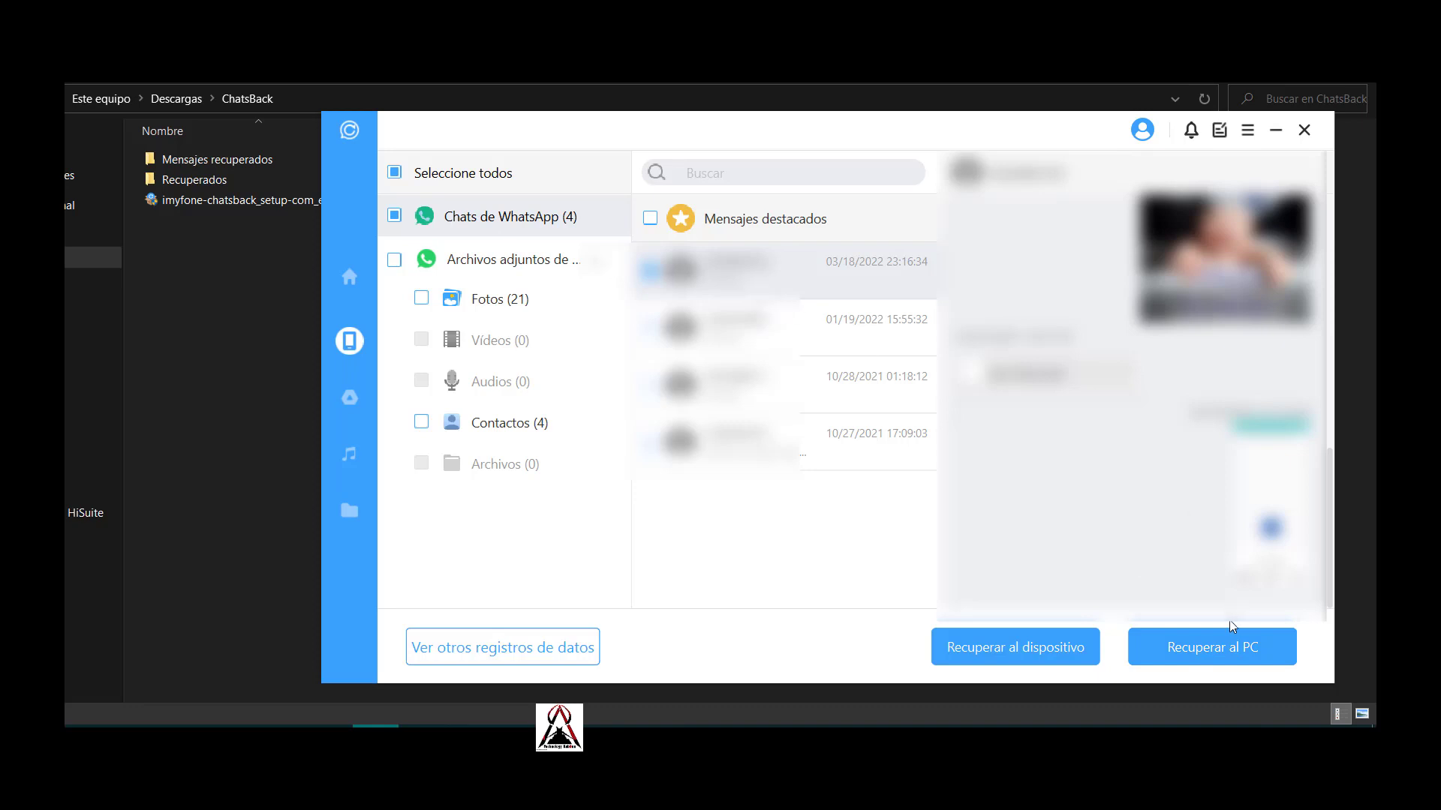
# Recover the marked chat to the PC in PDF format, saving it in the Mensajes recuperados folder
pyautogui.click(1234, 638)
pyautogui.click(912, 381)
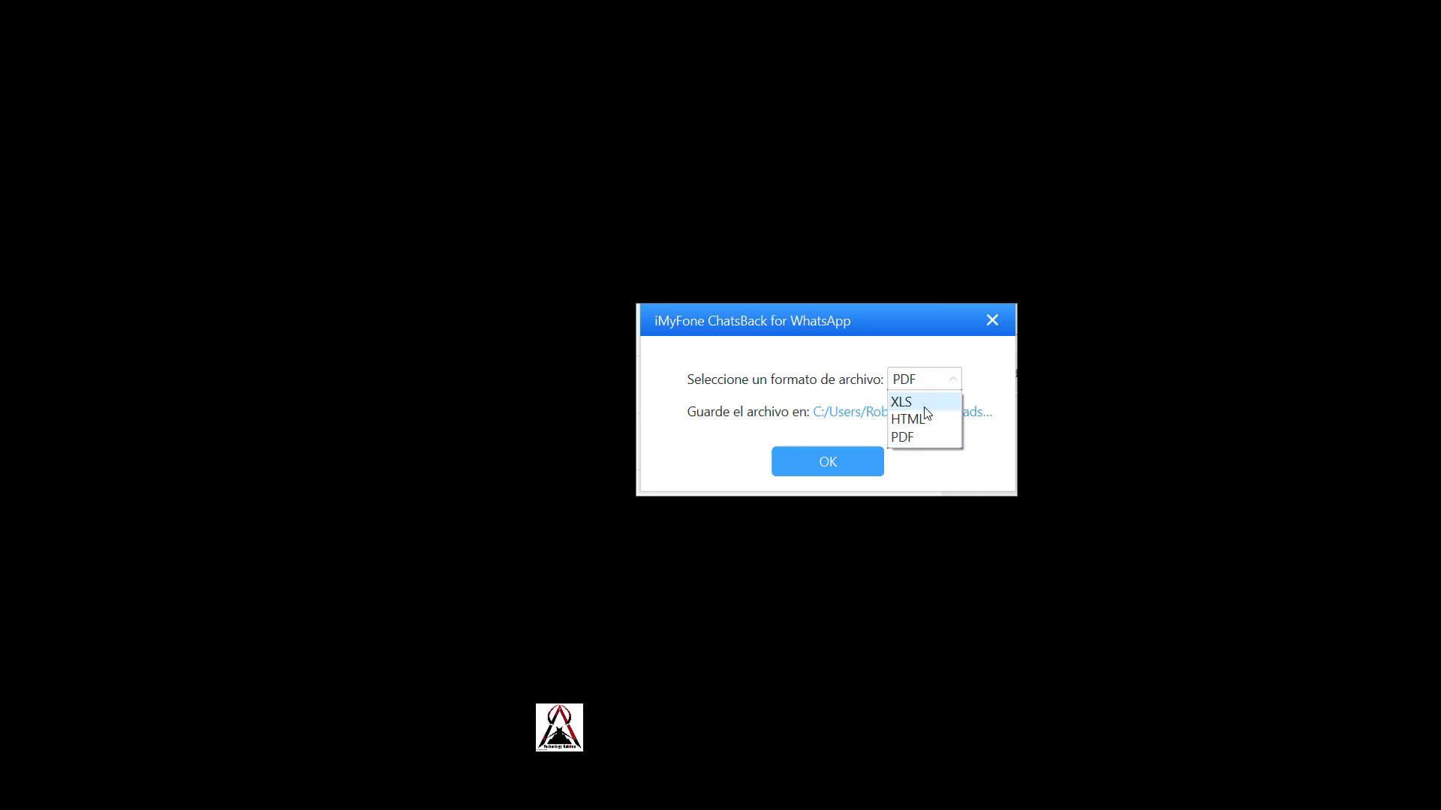
pyautogui.click(917, 438)
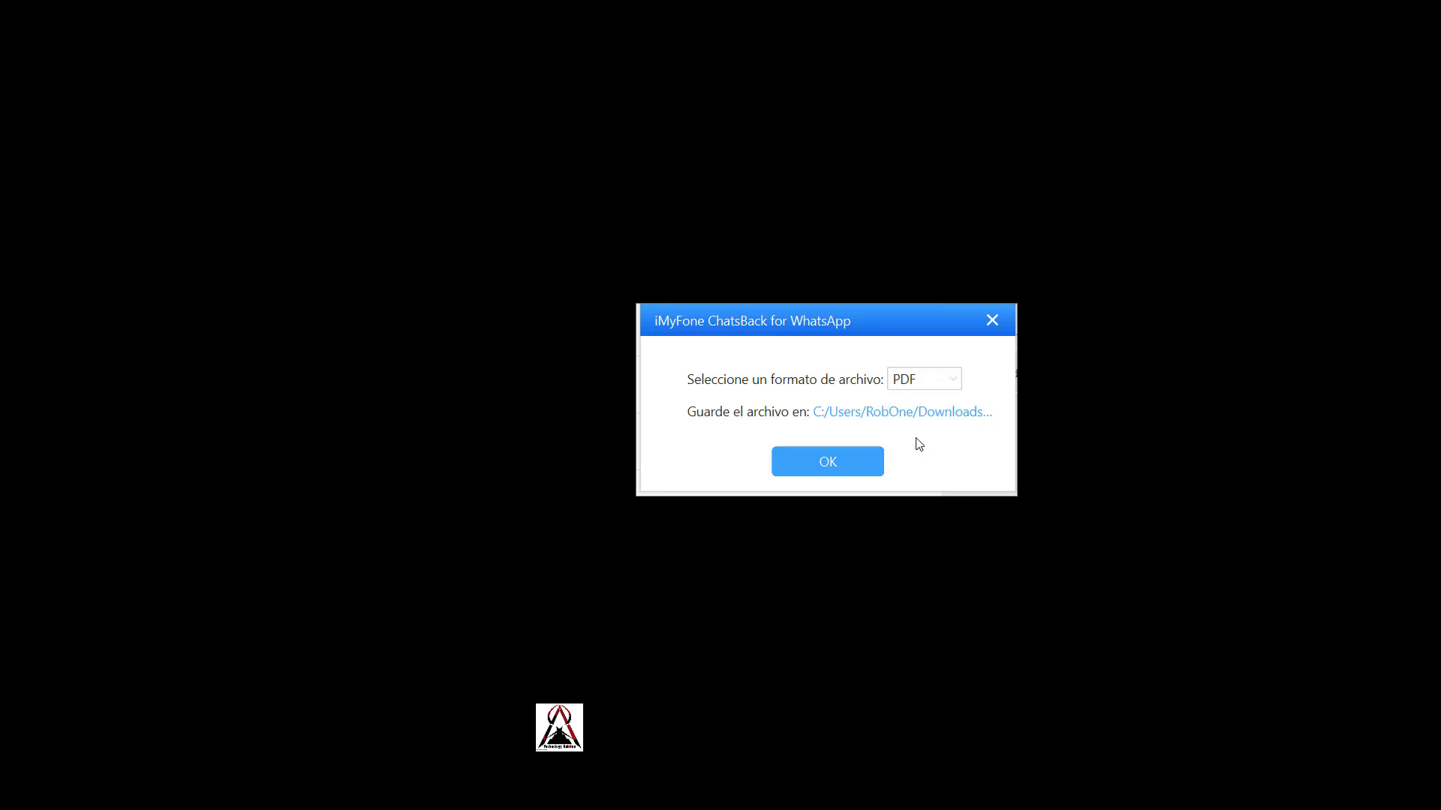
pyautogui.click(880, 418)
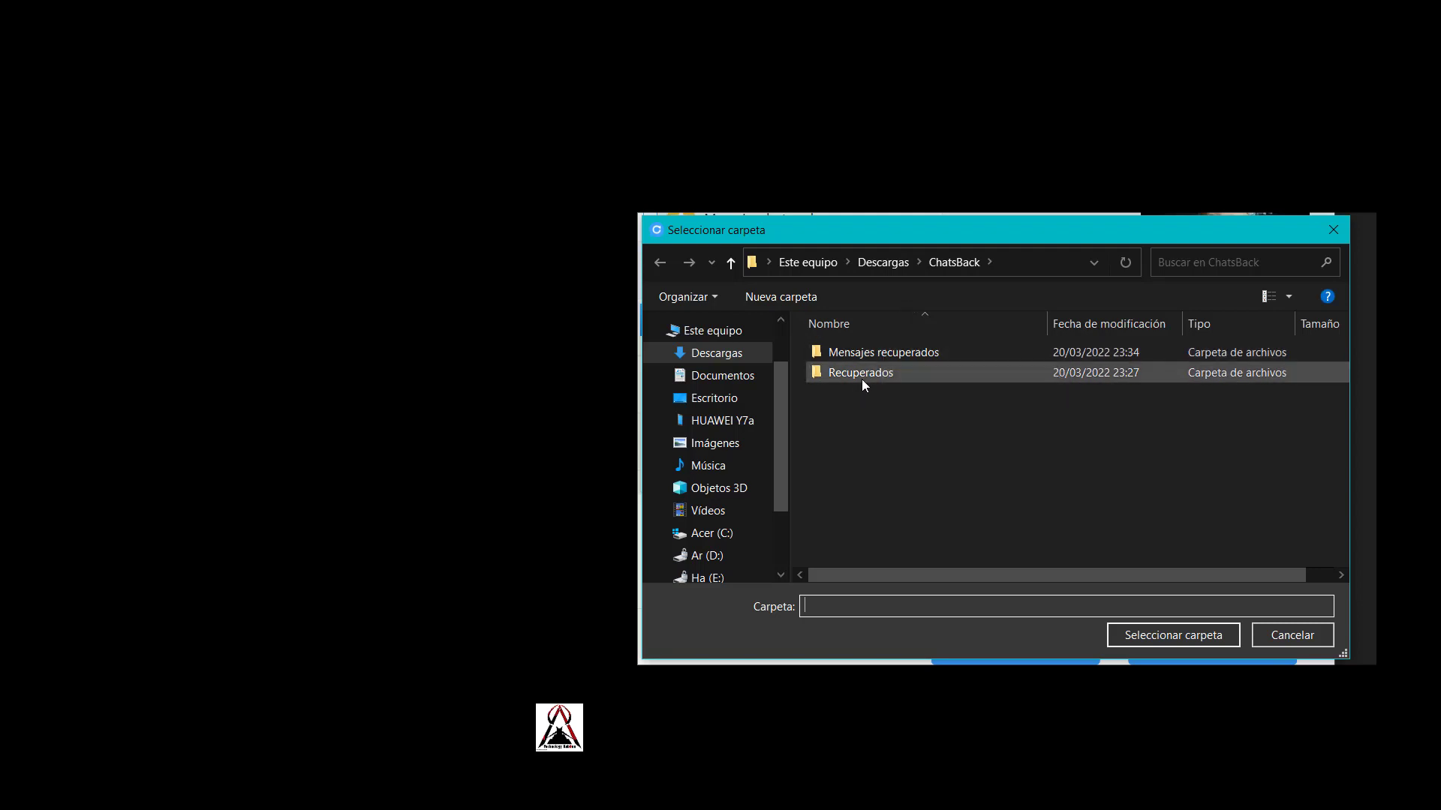
pyautogui.moveTo(862, 379)
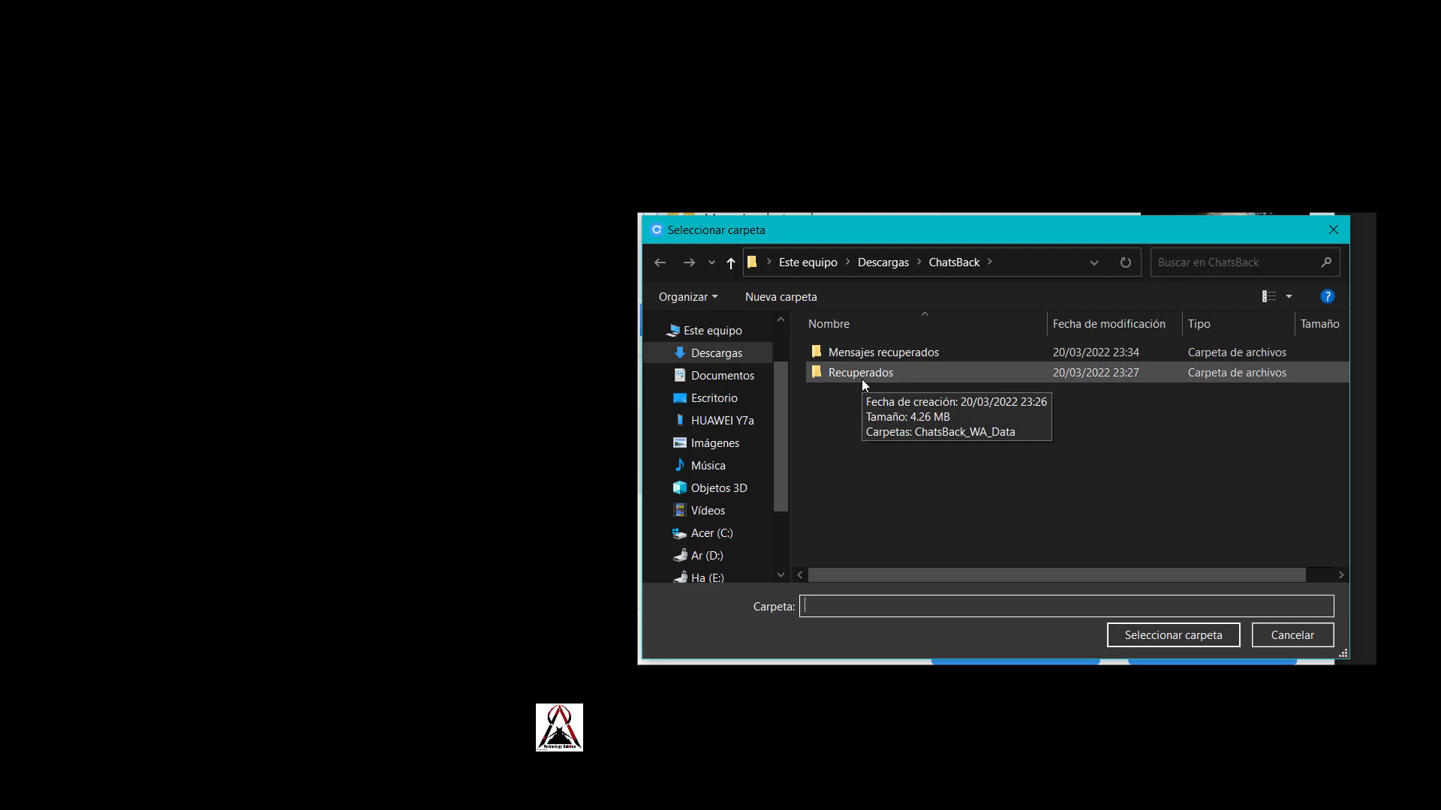
pyautogui.moveTo(878, 353)
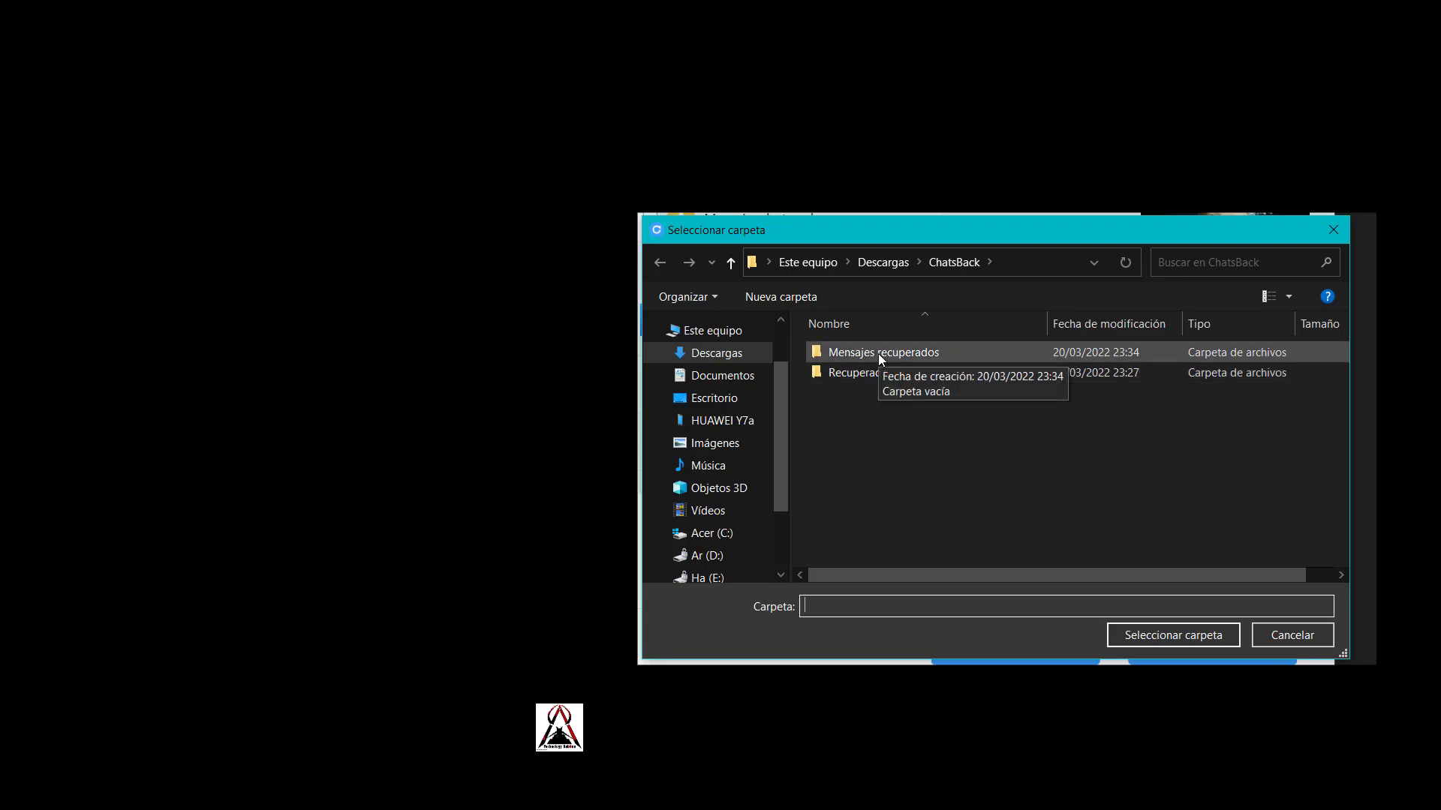
pyautogui.doubleClick(878, 354)
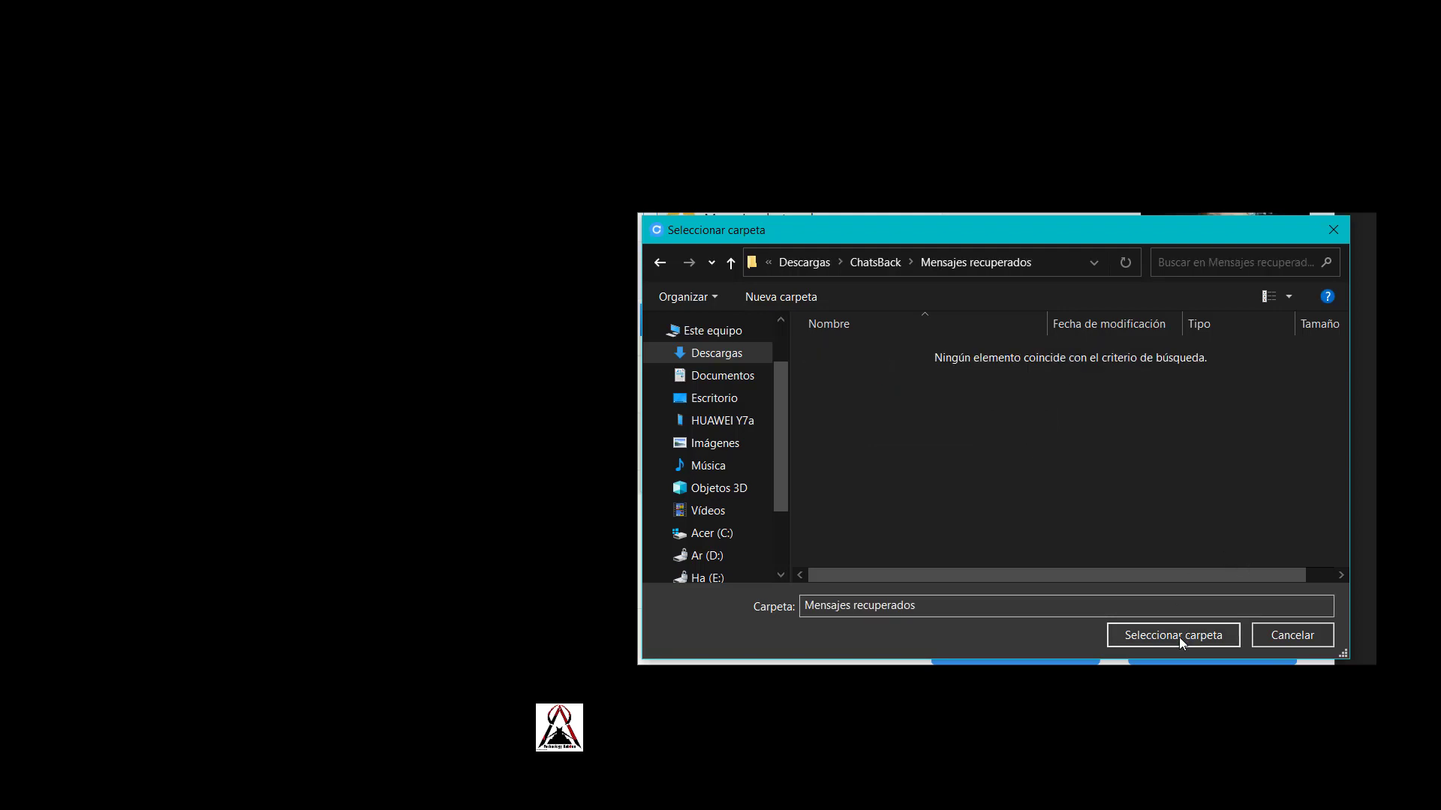
pyautogui.click(1178, 636)
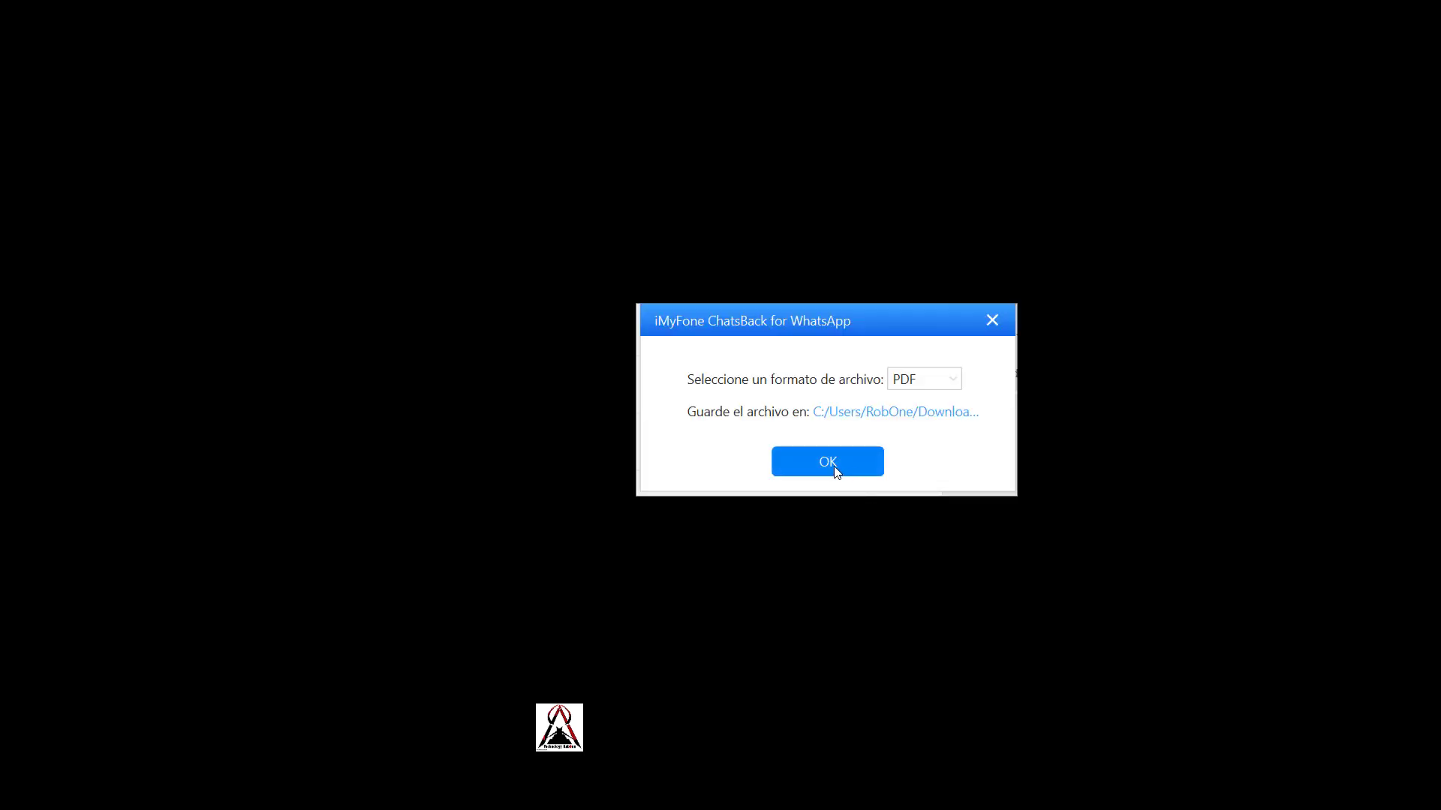
pyautogui.click(831, 464)
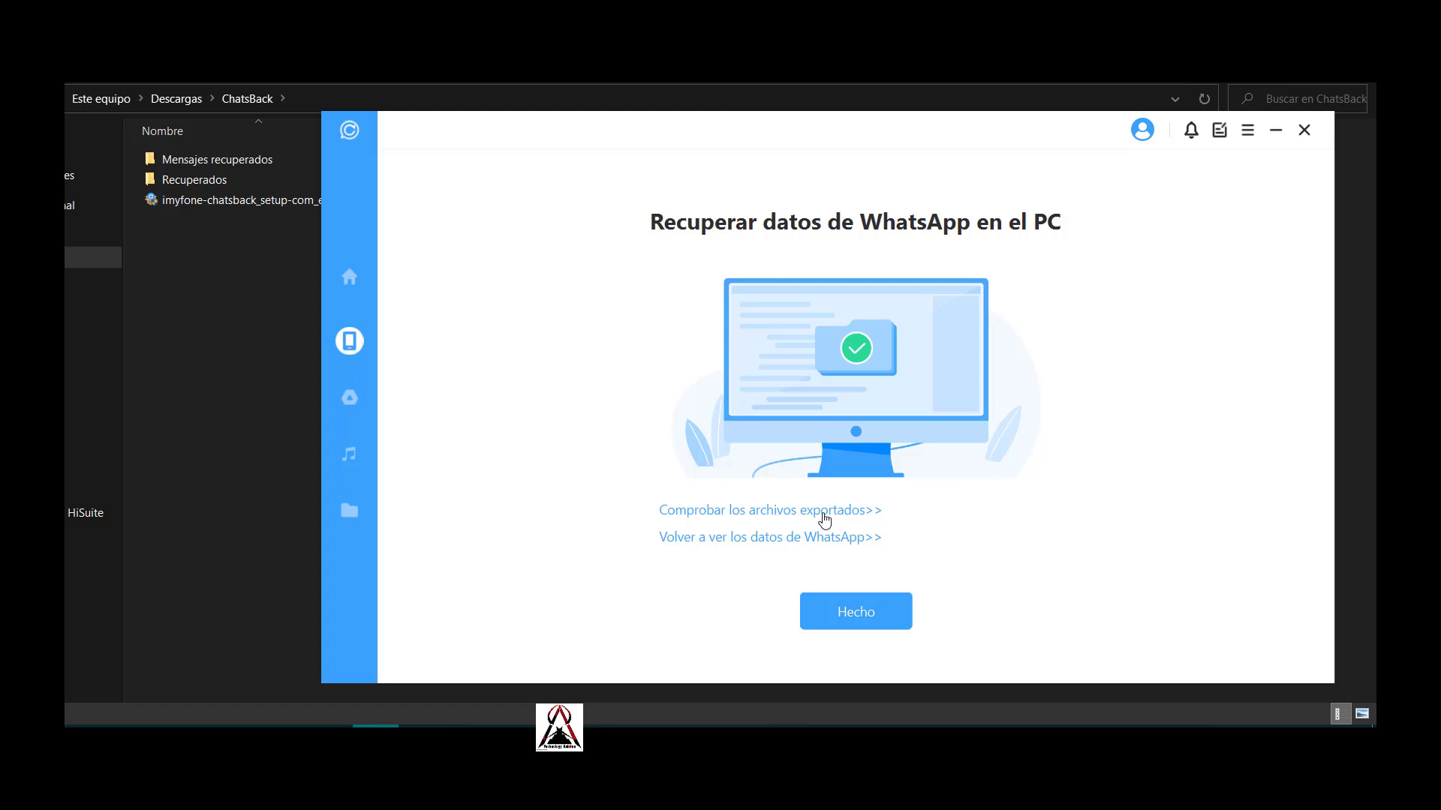
# Check the exported files by opening the media folder inside WhatsApp Chats
pyautogui.click(717, 514)
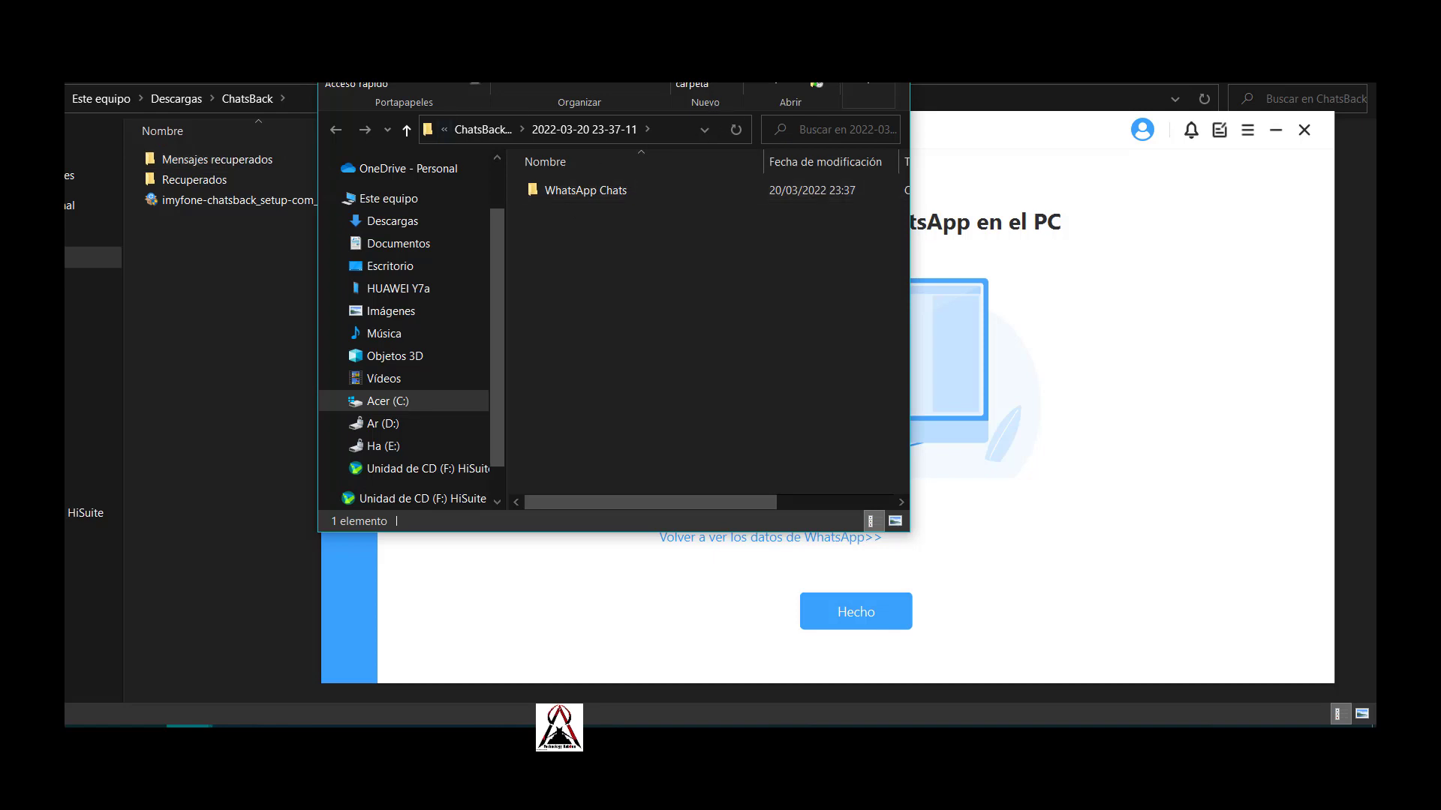
pyautogui.doubleClick(555, 193)
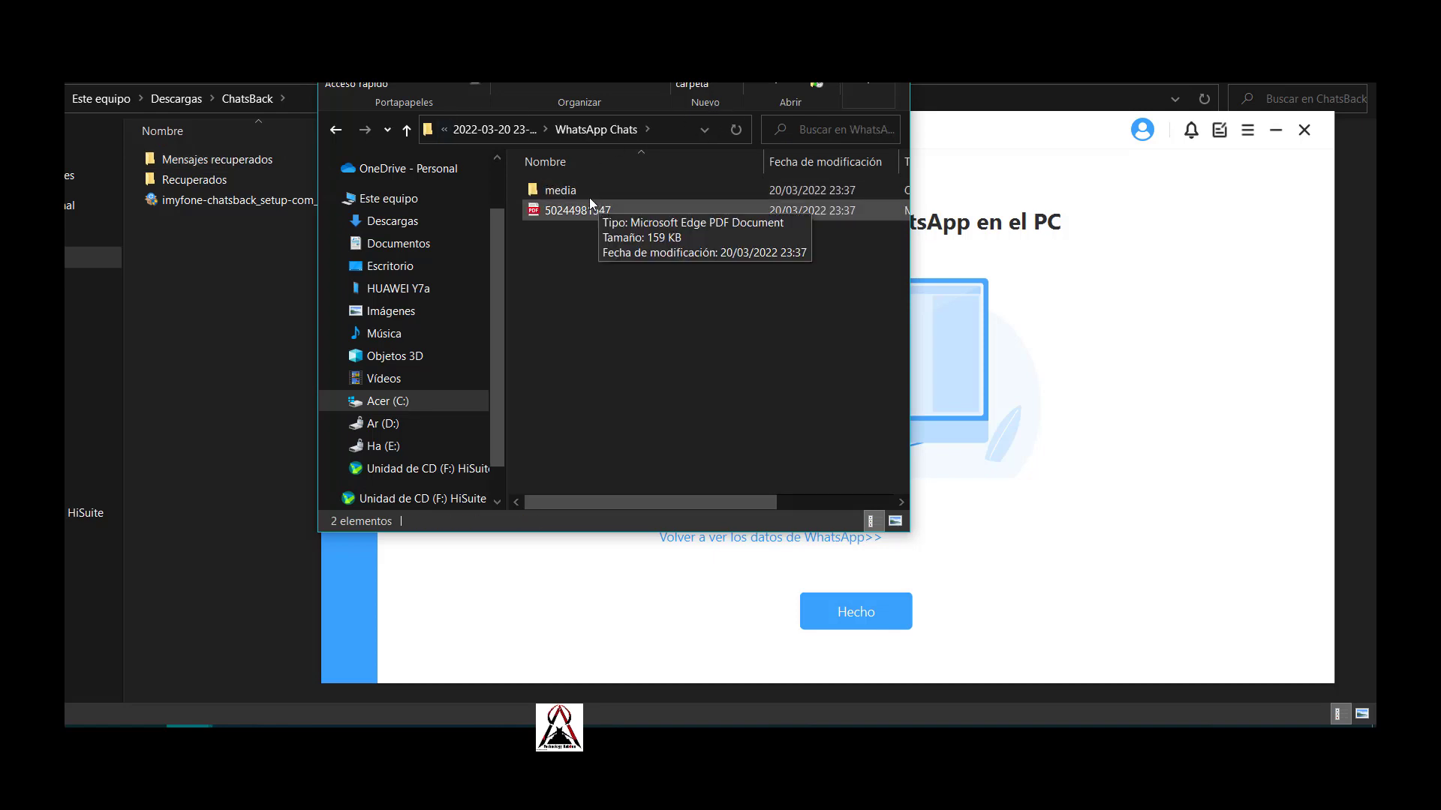
pyautogui.doubleClick(586, 192)
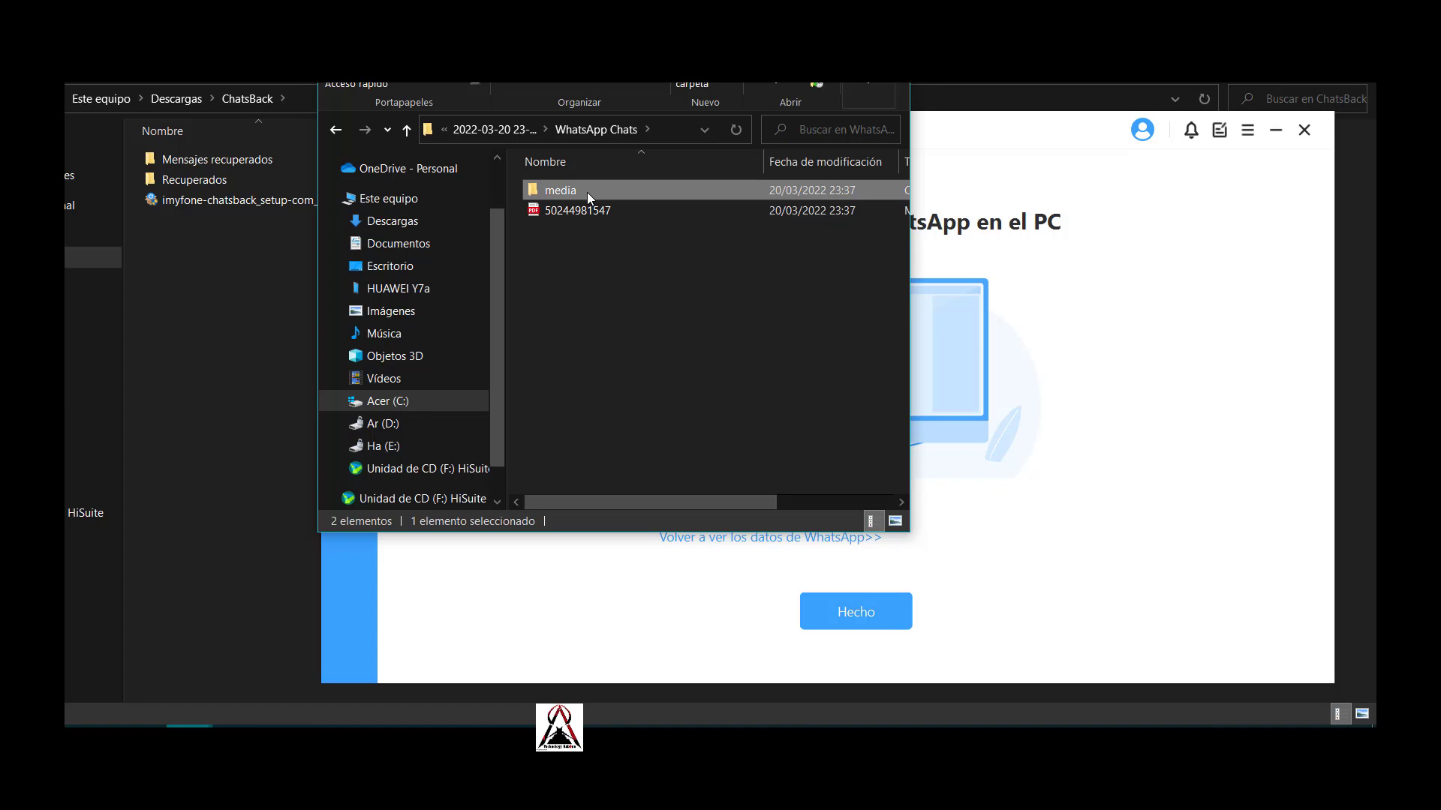
pyautogui.rightClick(617, 322)
pyautogui.moveTo(664, 354)
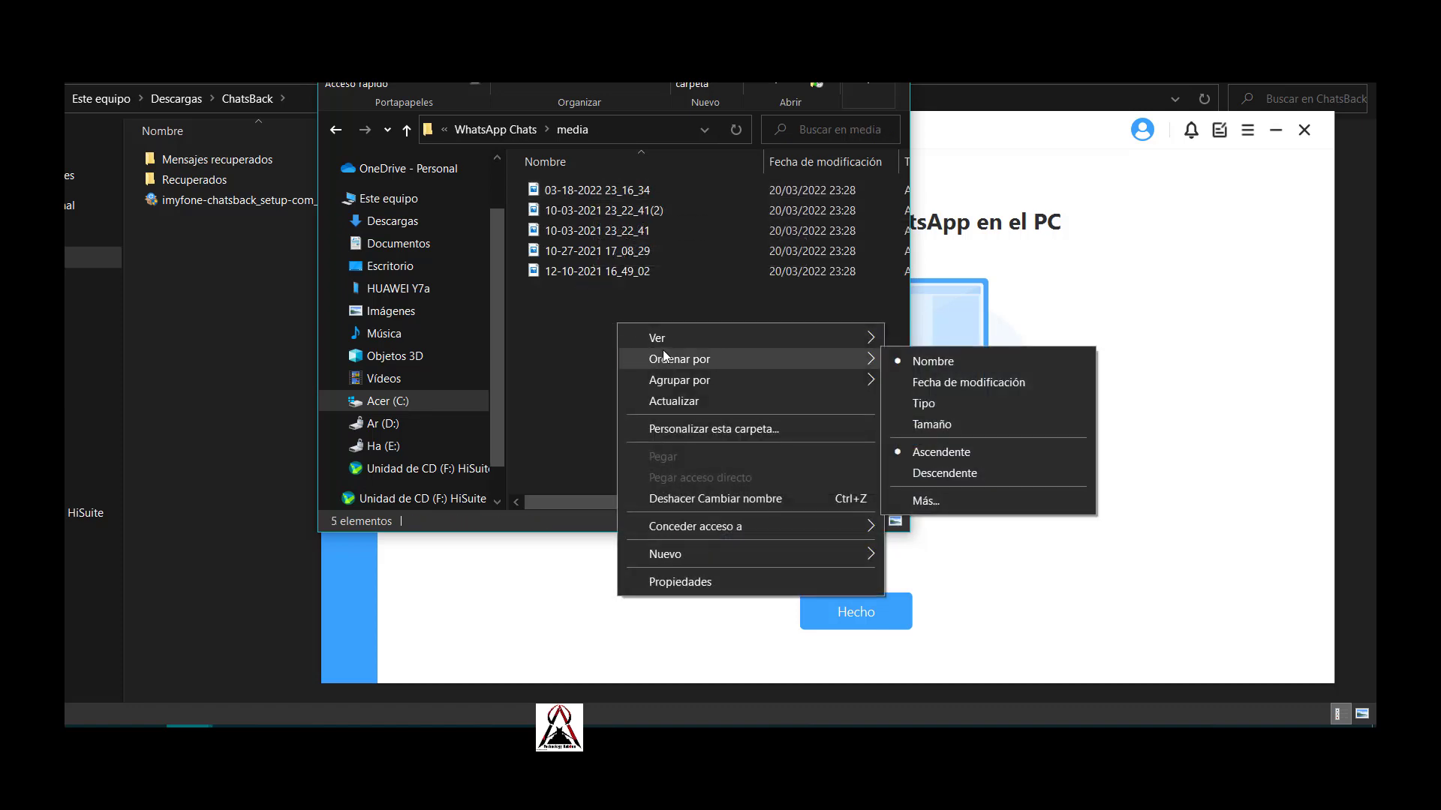
pyautogui.click(605, 329)
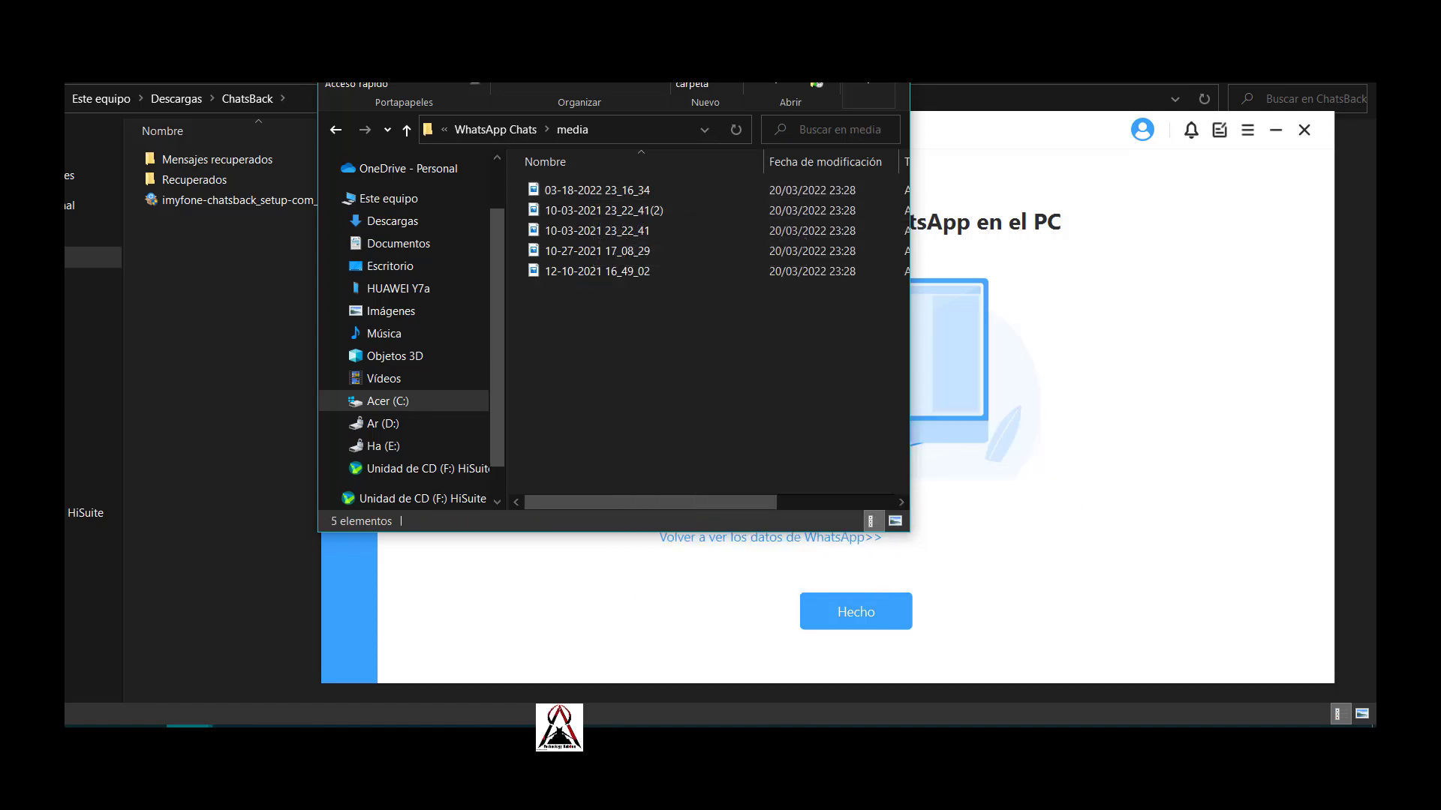
pyautogui.hotkey('alt', 'F4')
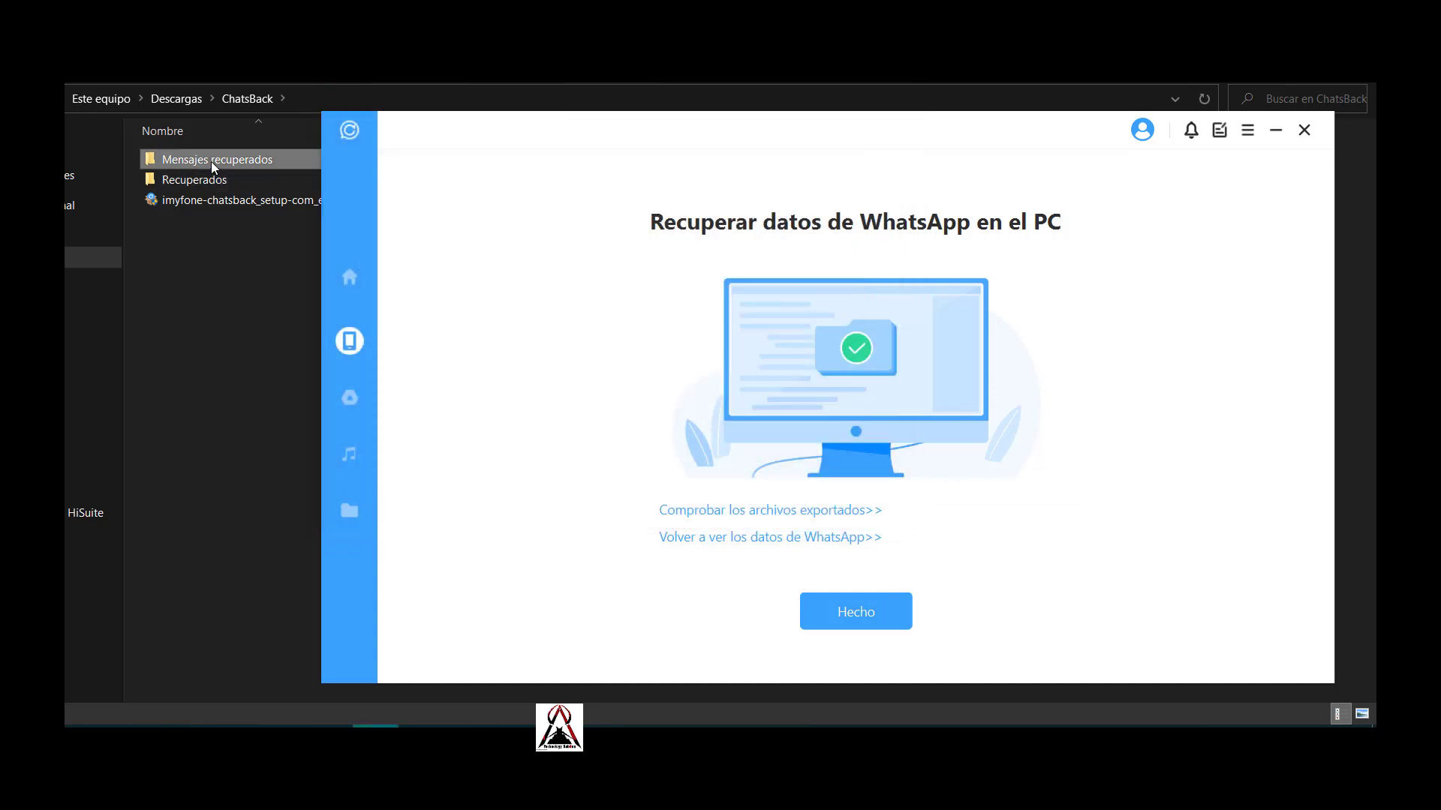
pyautogui.click(210, 161)
pyautogui.doubleClick(211, 163)
pyautogui.click(236, 160)
pyautogui.doubleClick(235, 163)
pyautogui.doubleClick(228, 162)
pyautogui.doubleClick(219, 156)
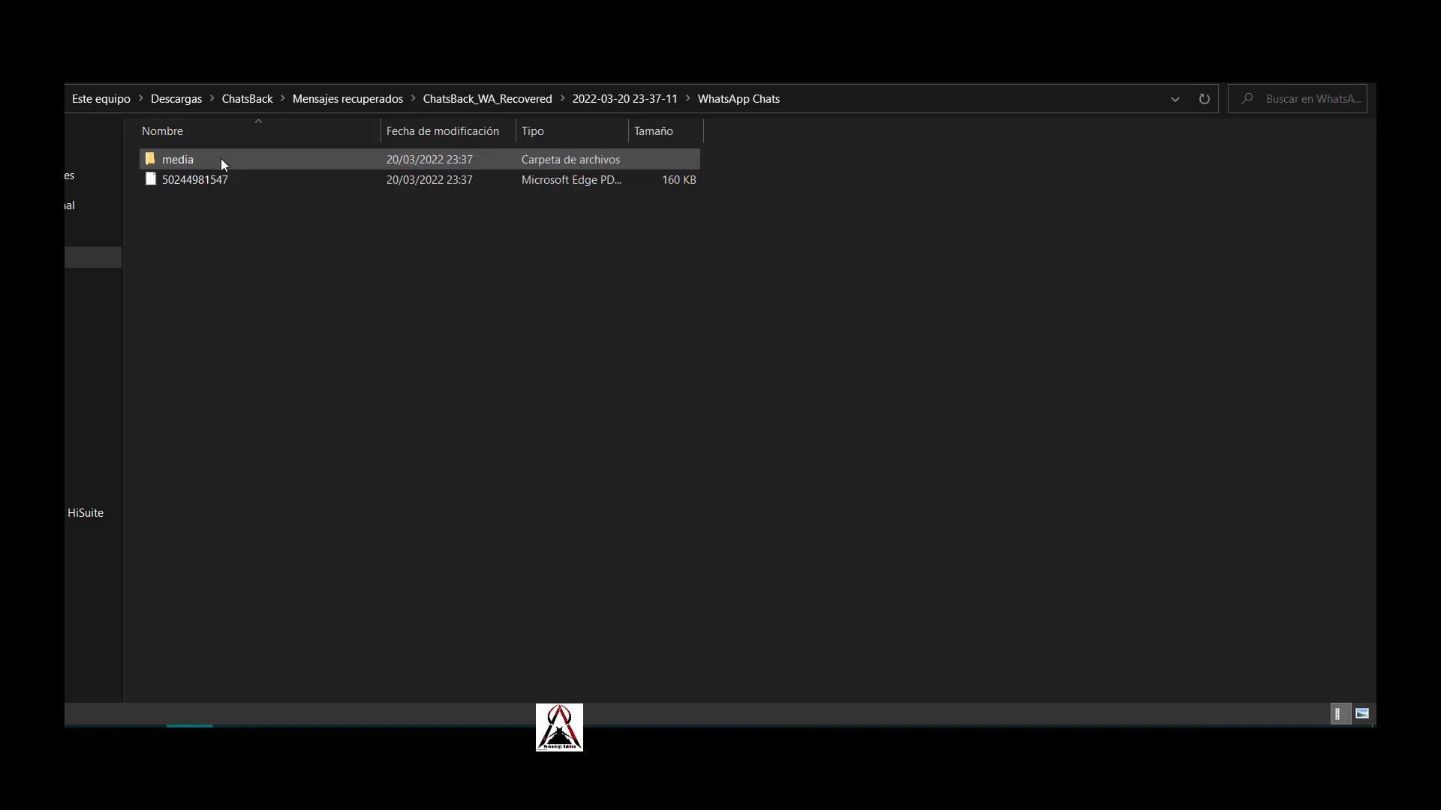
# Open the exported chat PDF, read through it from start to end, and close it
pyautogui.click(205, 180)
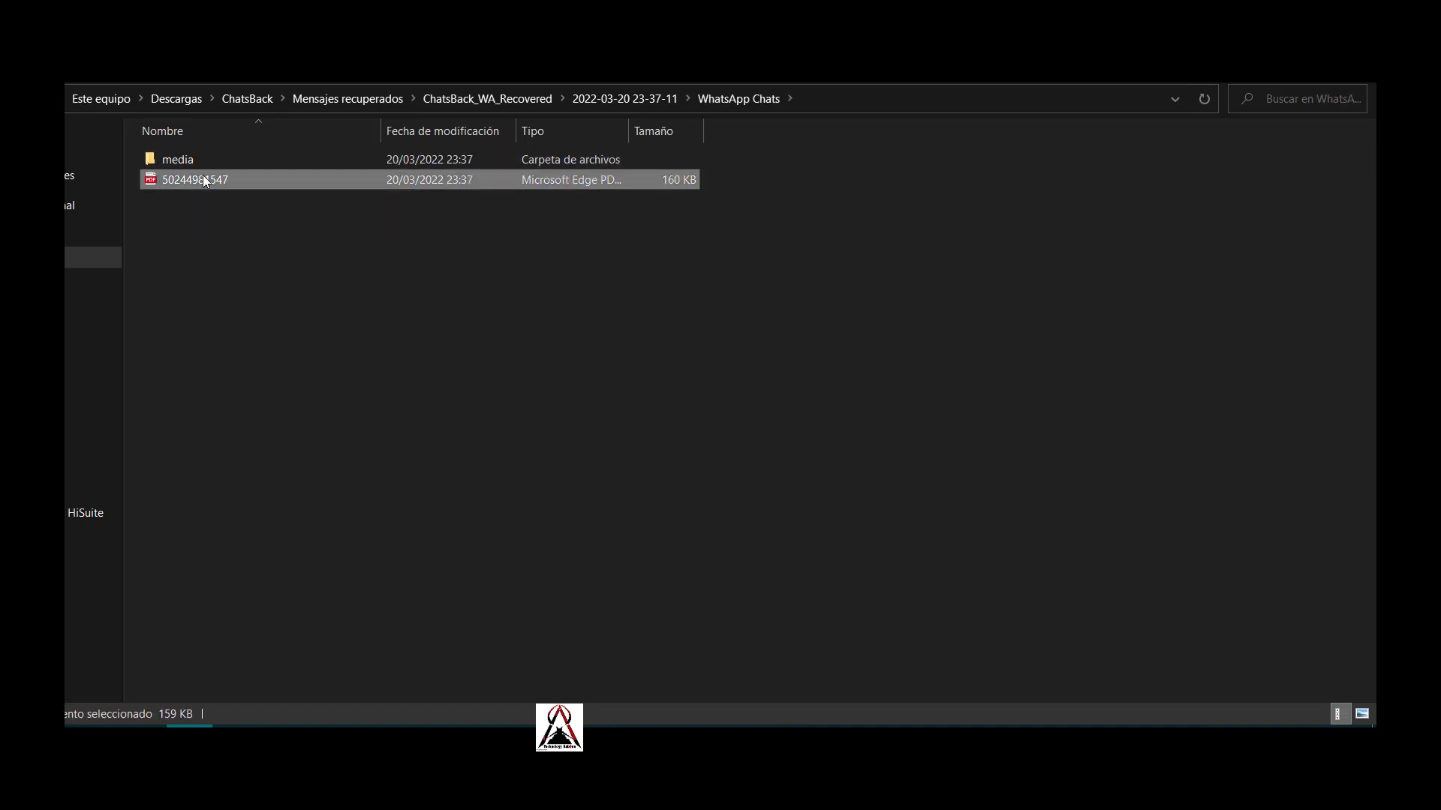
pyautogui.press('Return')
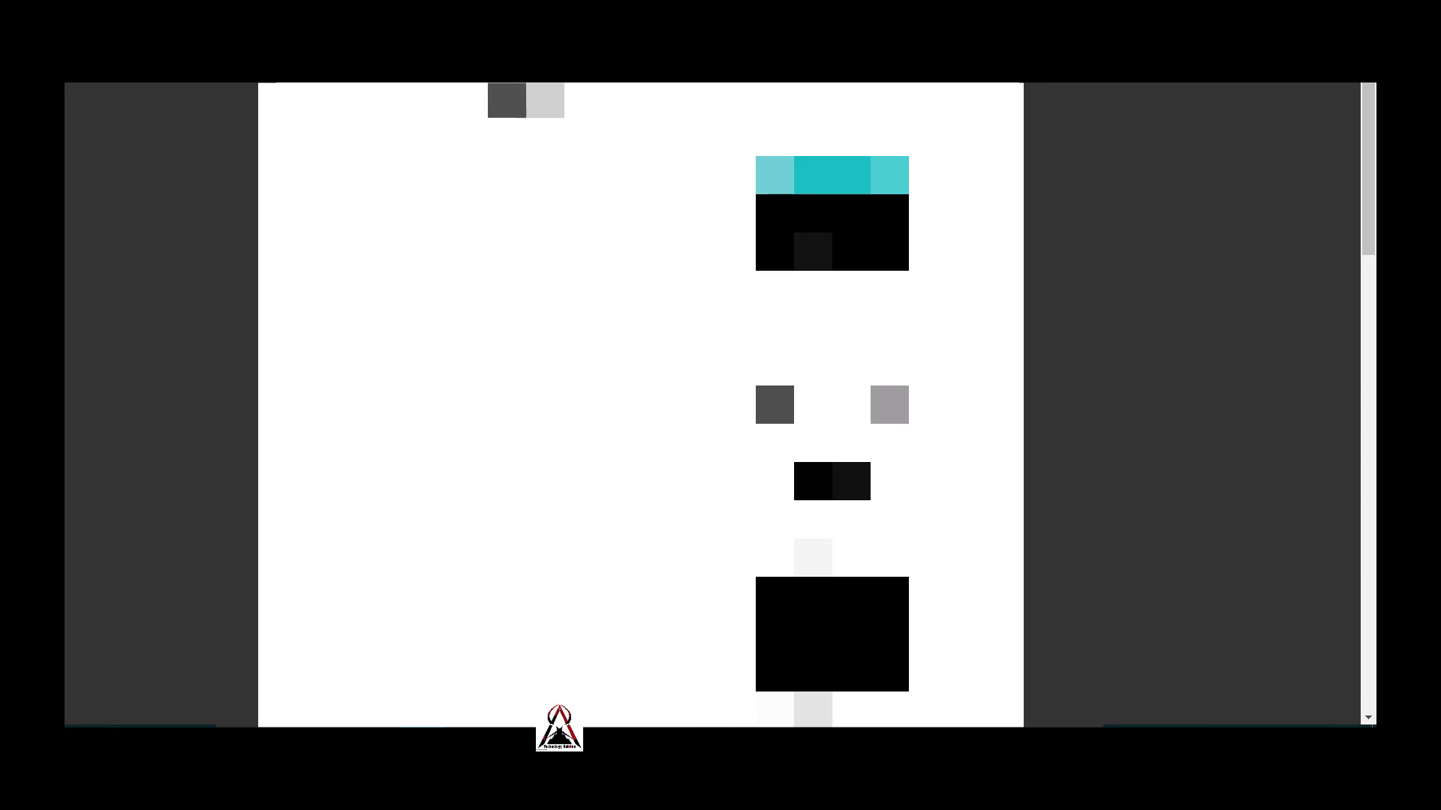
pyautogui.scroll(-10, 640, 405)
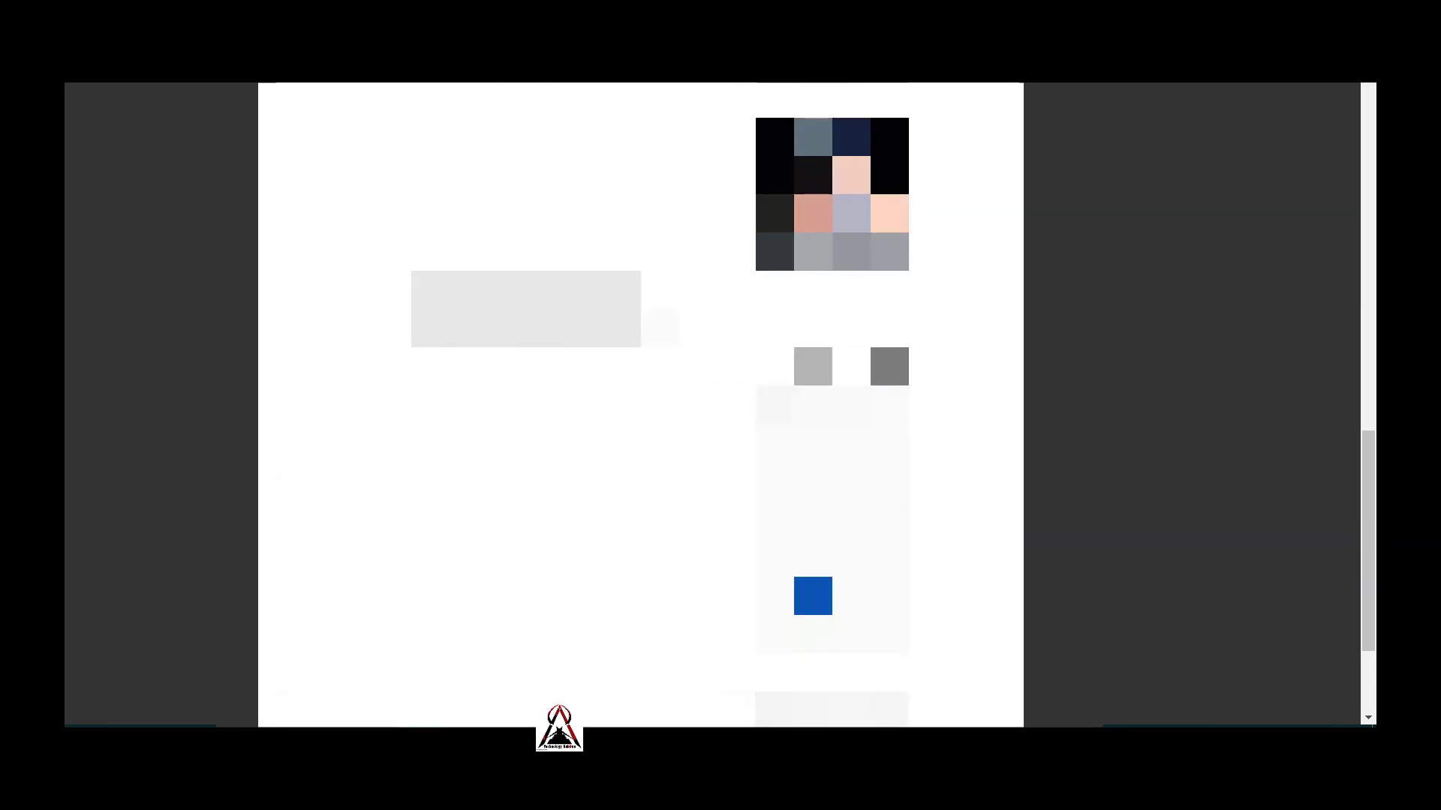
pyautogui.scroll(-3, 641, 405)
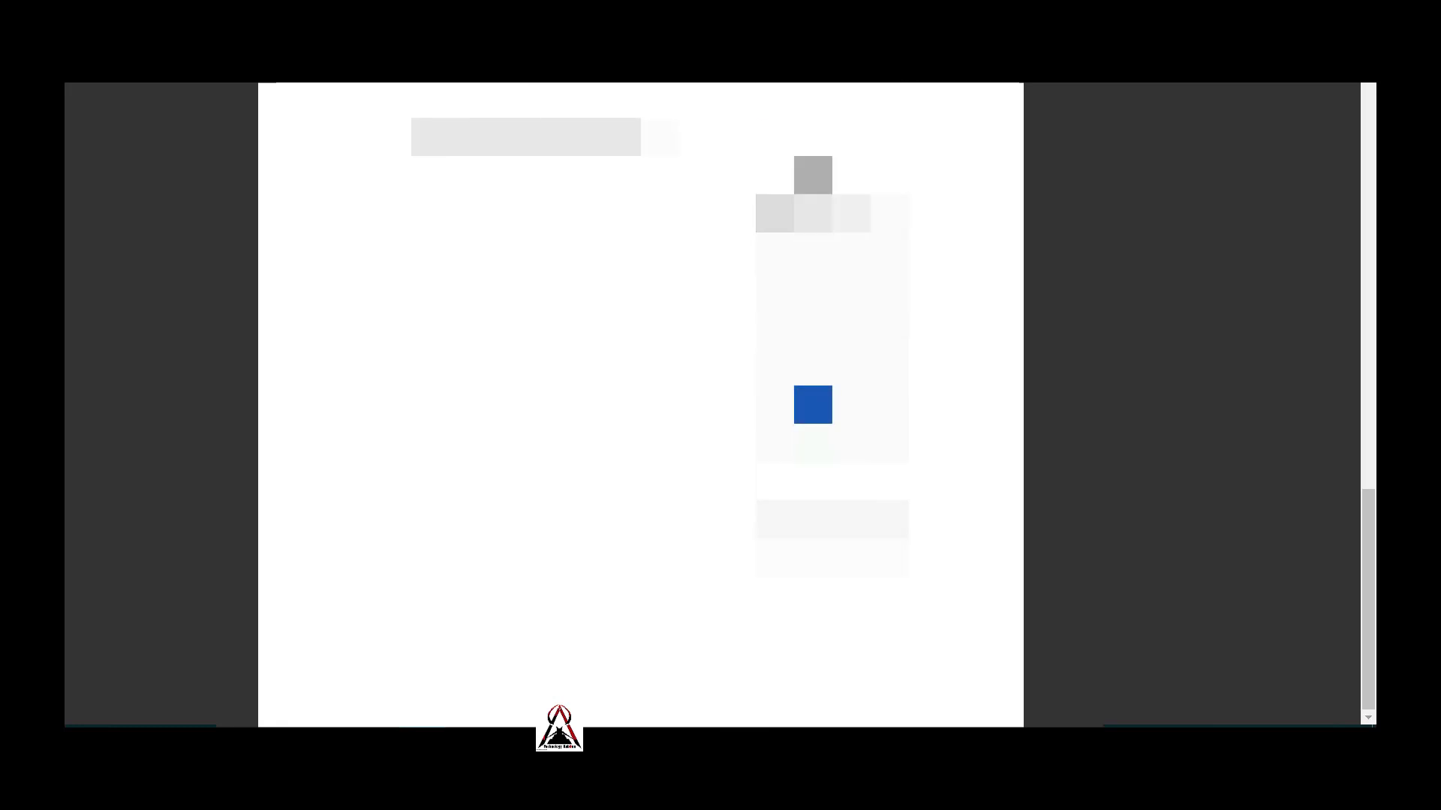
pyautogui.scroll(15, 640, 405)
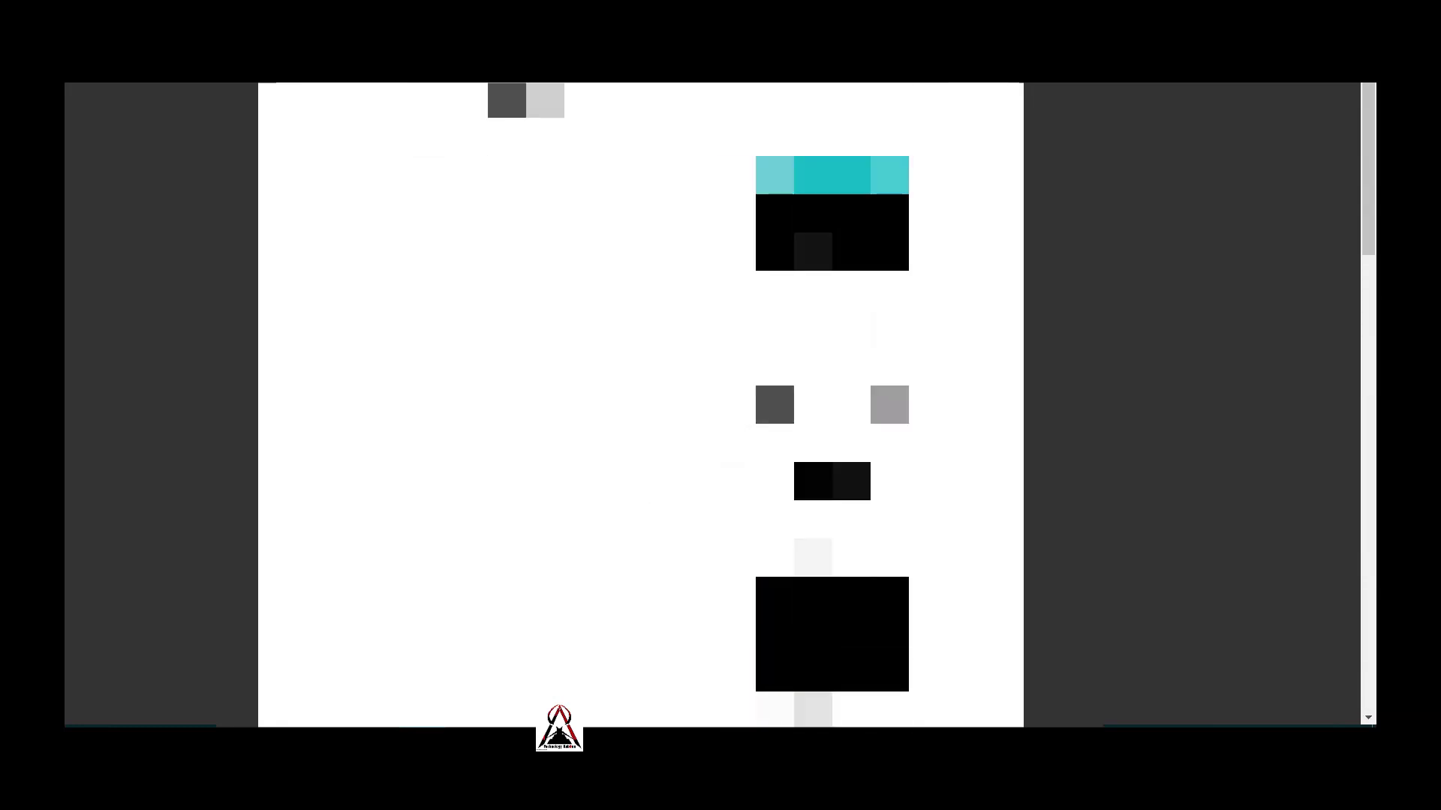
pyautogui.hotkey('alt', 'F4')
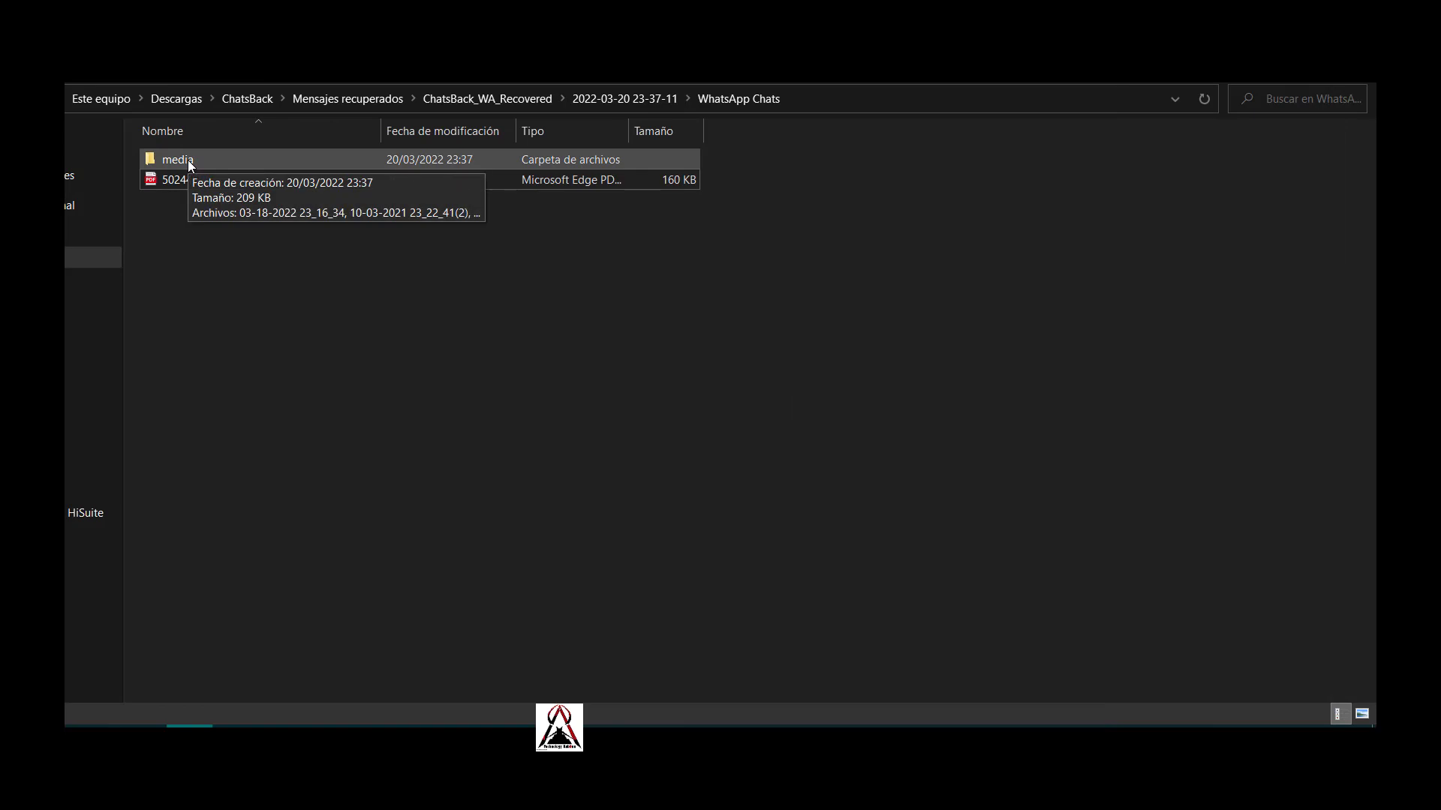
pyautogui.doubleClick(187, 160)
pyautogui.rightClick(282, 337)
pyautogui.moveTo(360, 355)
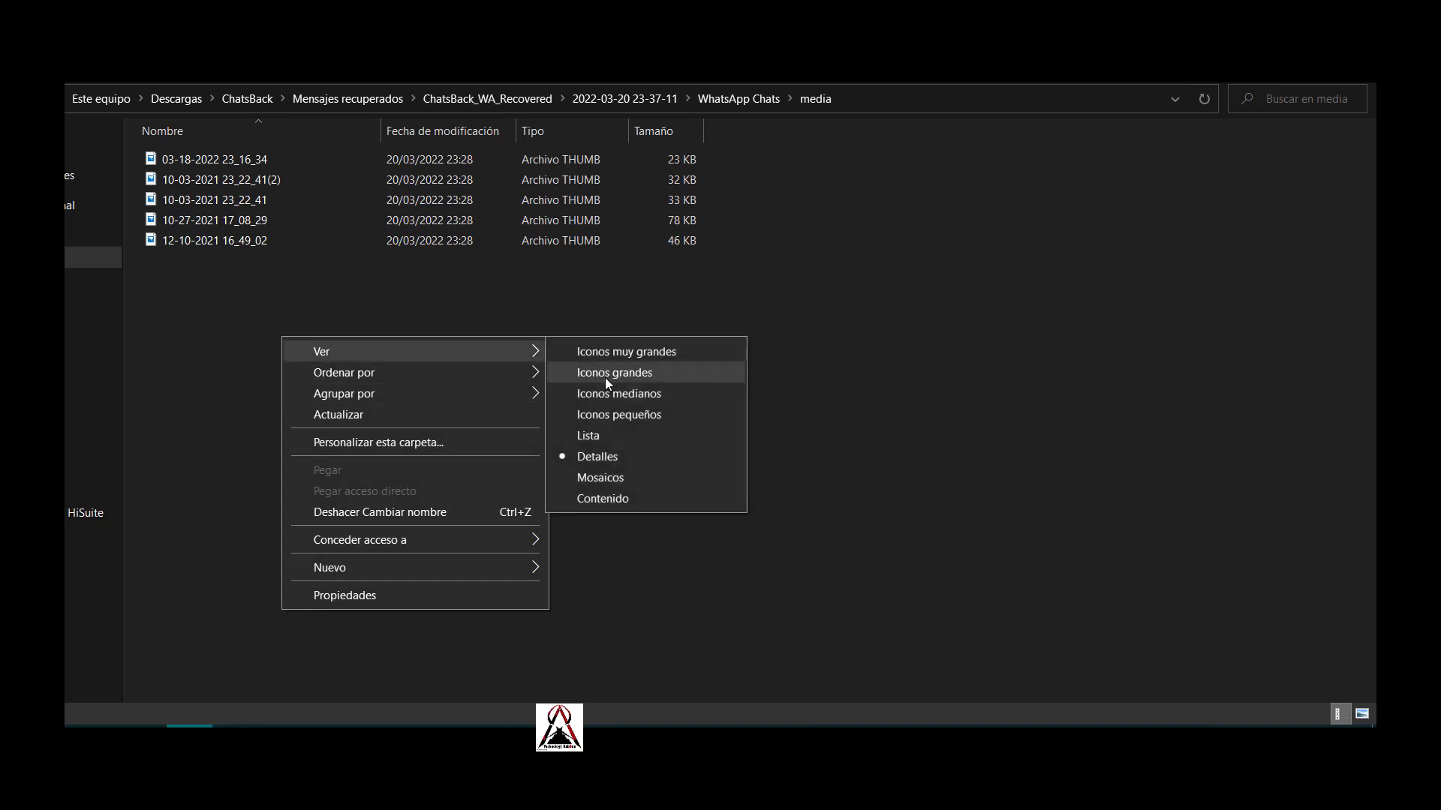
pyautogui.click(608, 373)
pyautogui.doubleClick(599, 172)
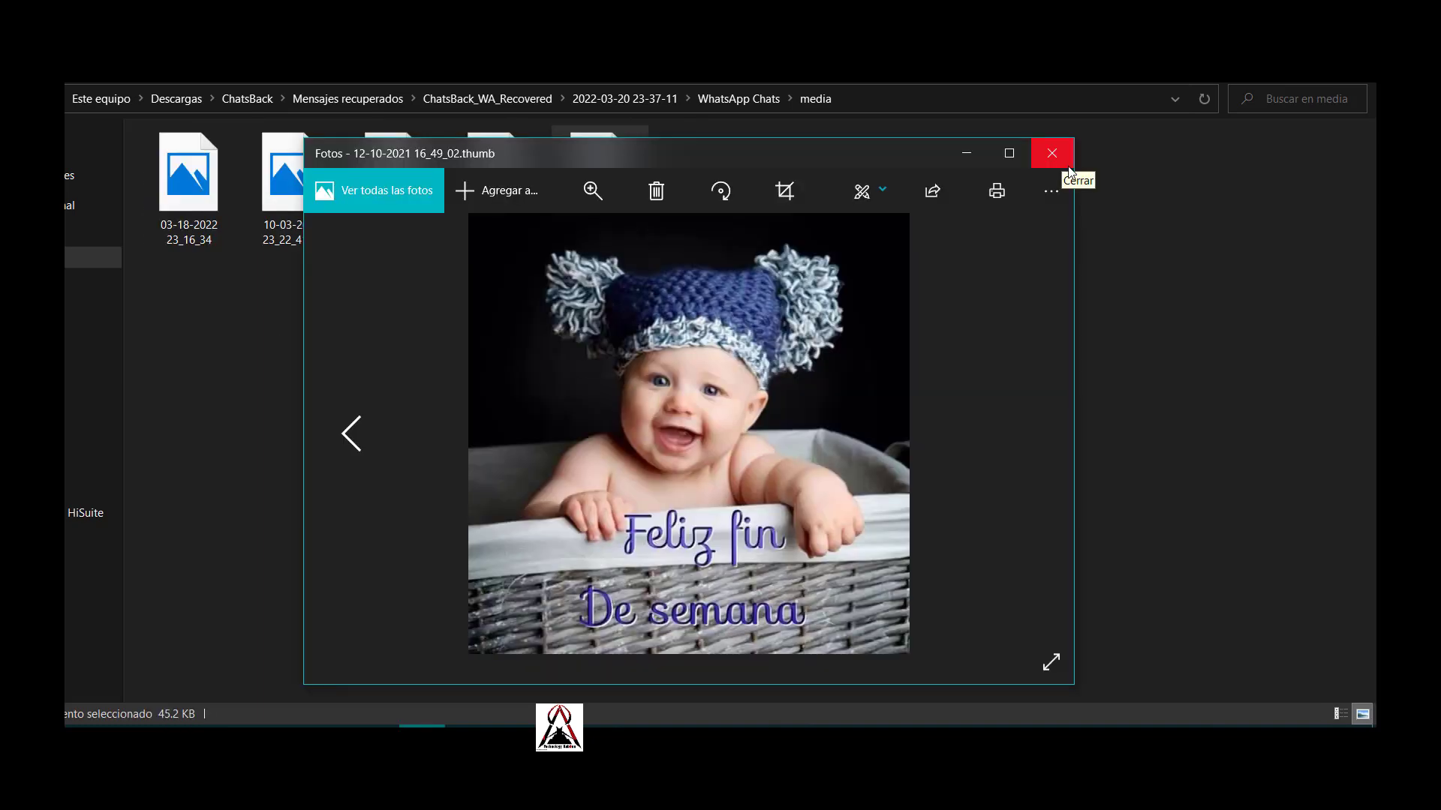
pyautogui.click(1050, 153)
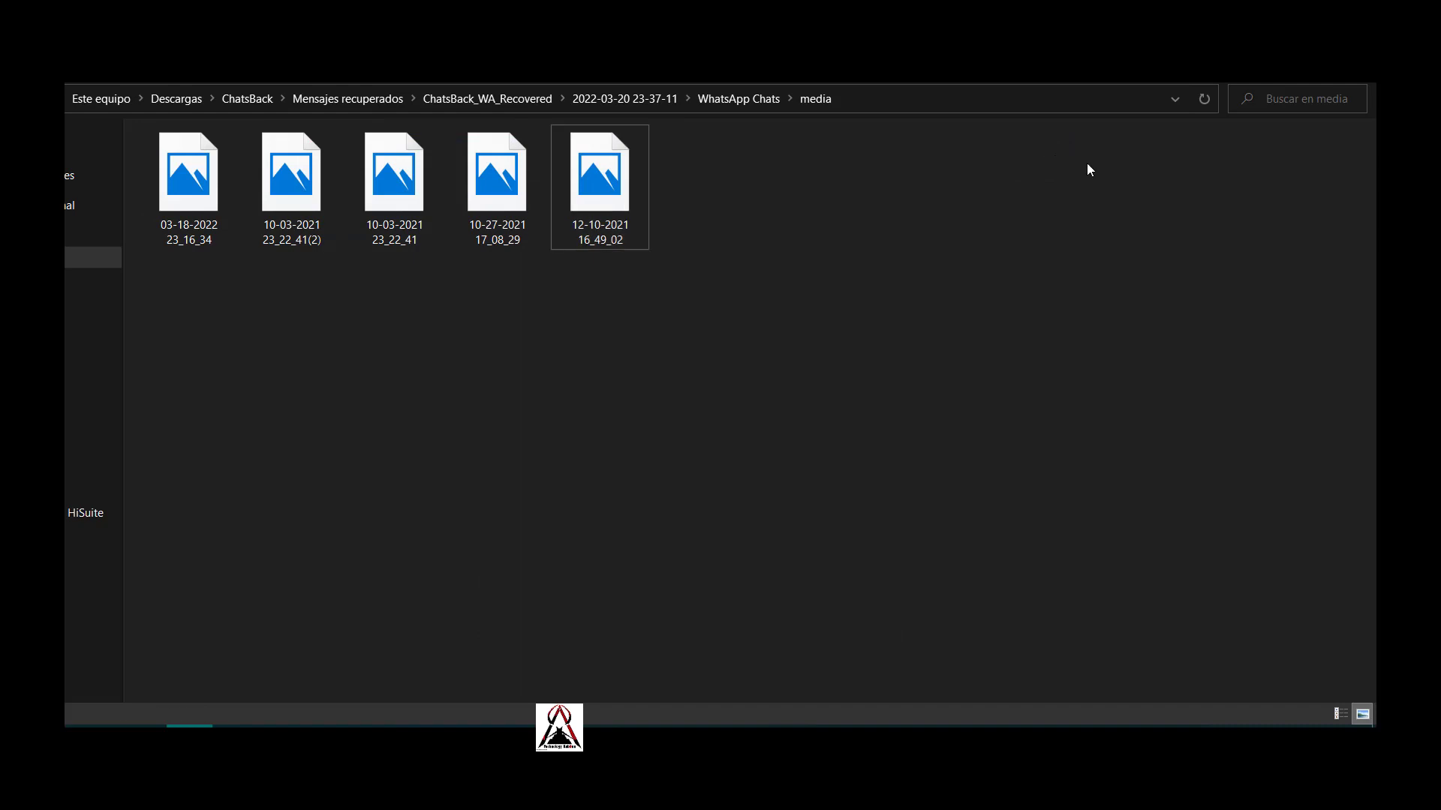
# Return to the ChatsBack folder in Descargas and switch back to the iMyFone ChatsBack window, moving it slightly
pyautogui.hotkey('alt', 'Left')
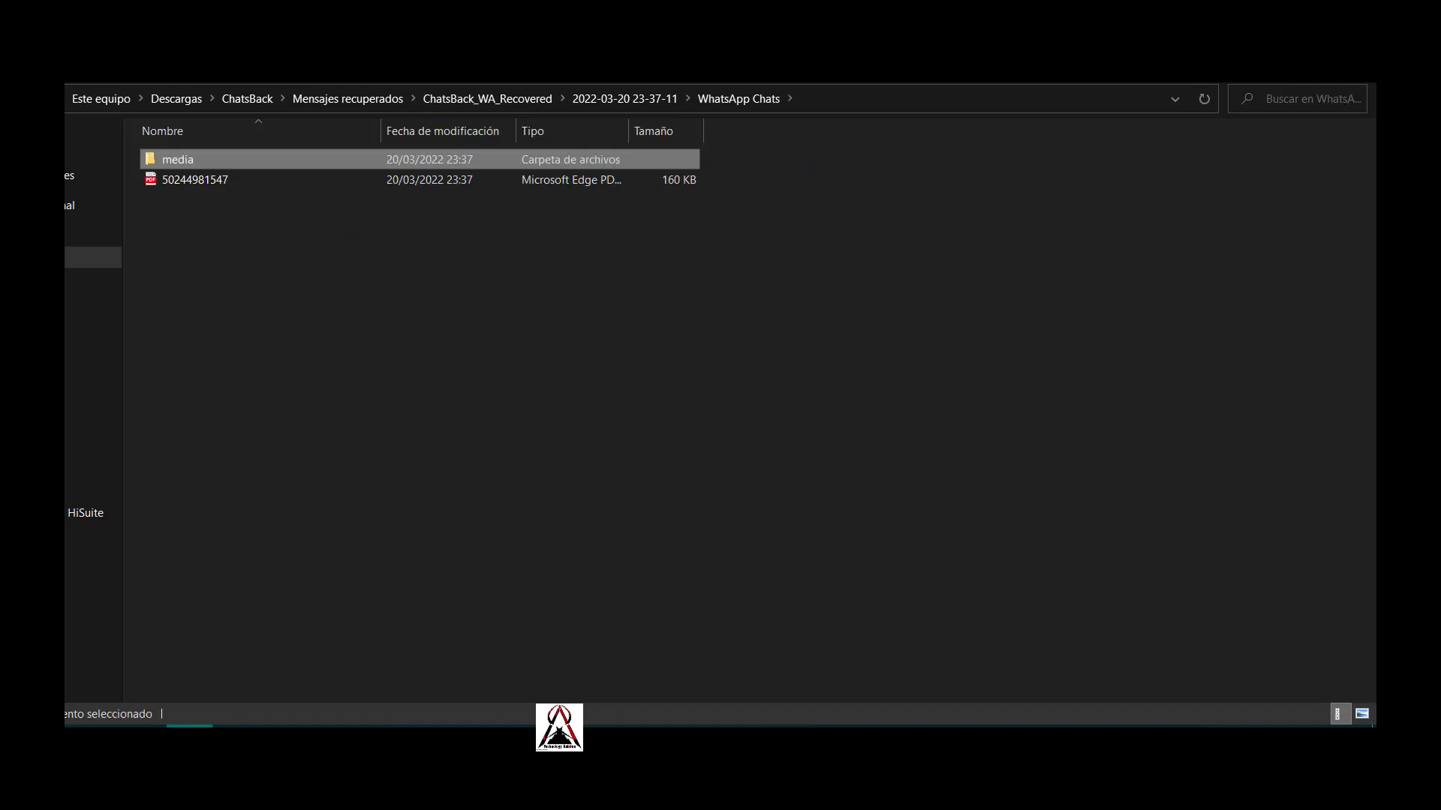
pyautogui.click(454, 317)
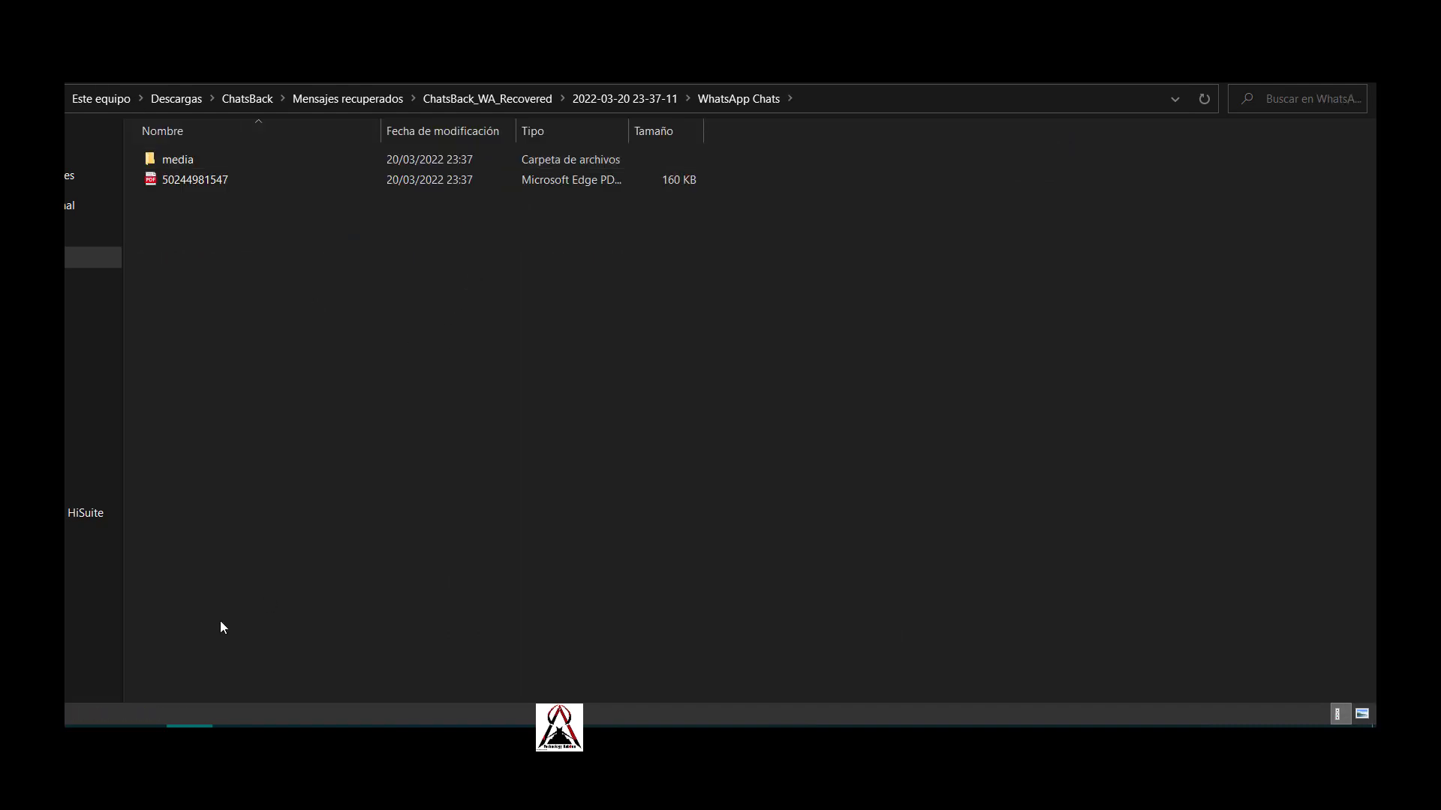
pyautogui.hotkey('alt', 'Up')
pyautogui.hotkey('alt', 'Up')
pyautogui.hotkey('alt', 'Up')
pyautogui.hotkey('alt', 'Tab')
pyautogui.moveTo(933, 138); pyautogui.dragTo(884, 126)
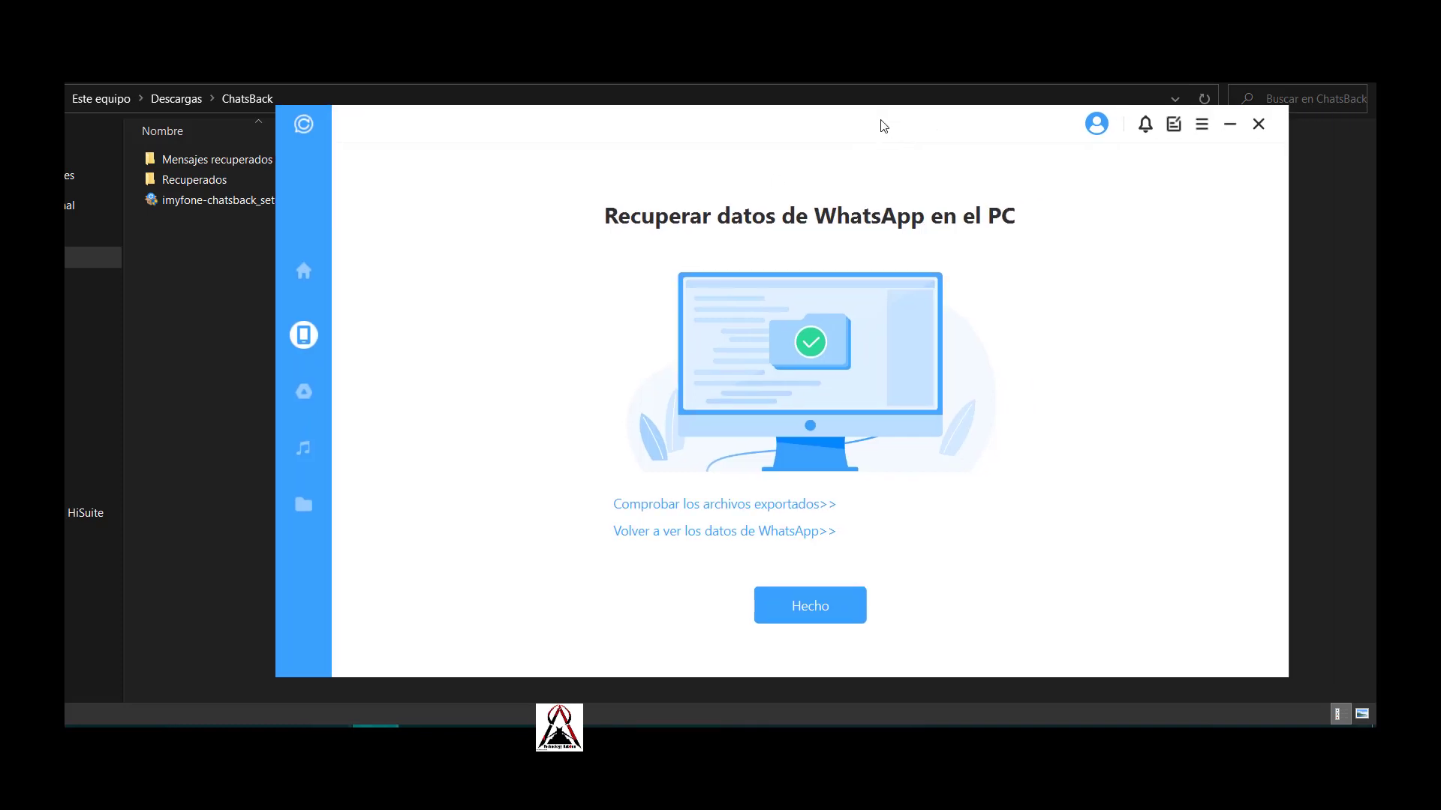